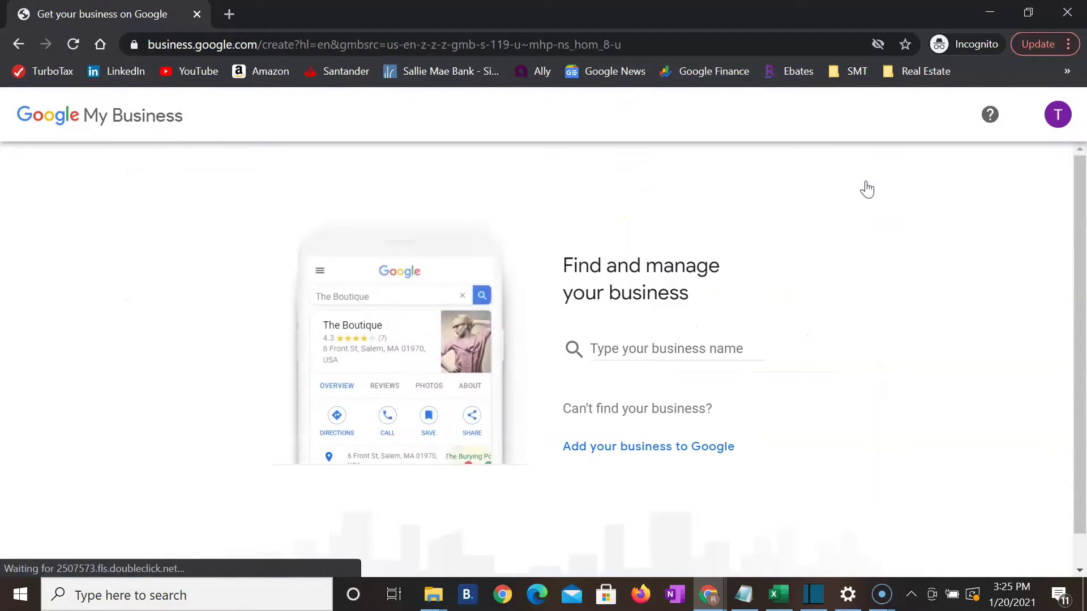
Step: Create a new business with the name "ABC Local Tree Company" and continue to the category question
scroll(747, 304, "down", 1)
left_click(741, 301)
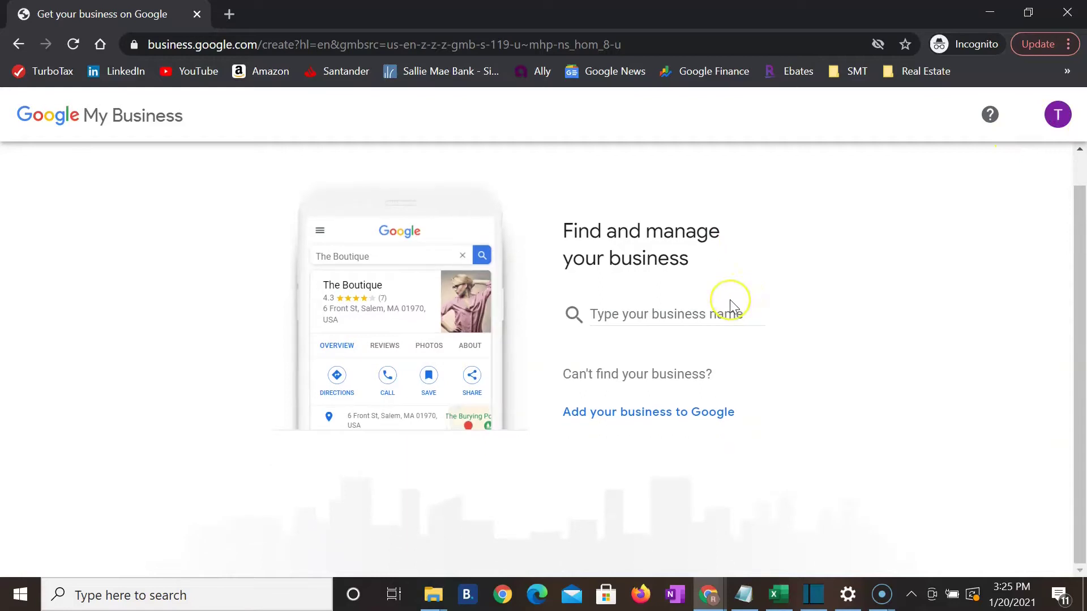
left_click(717, 315)
type("A")
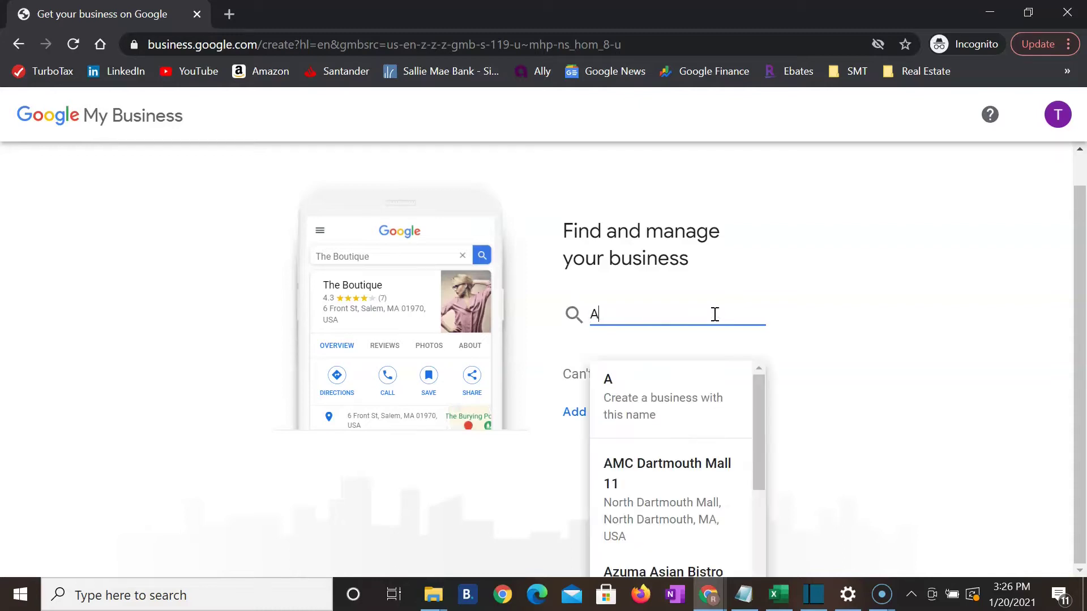
type("BC")
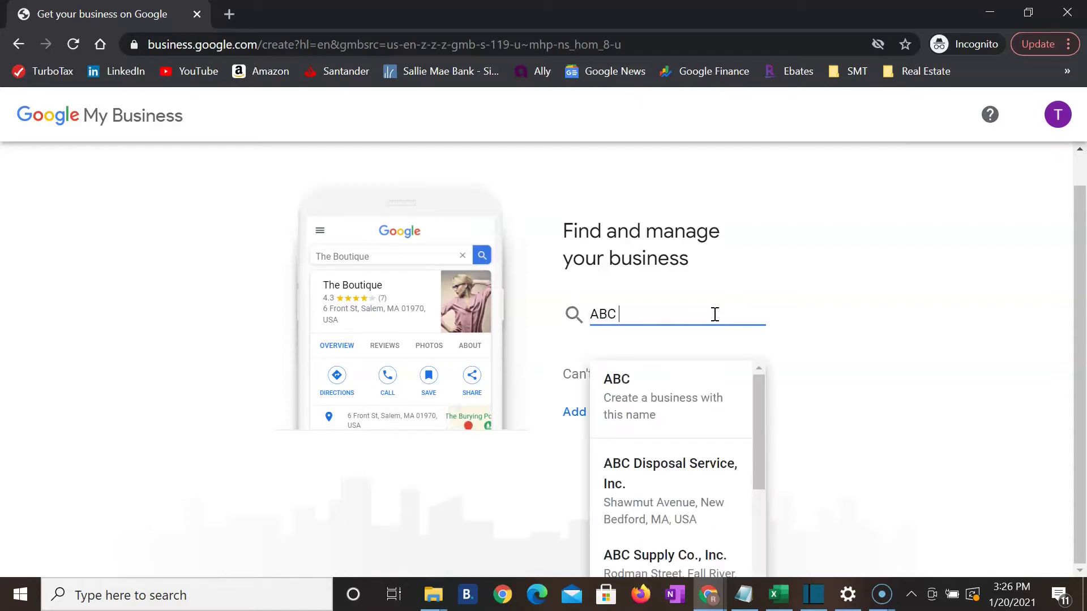
type(" Local ")
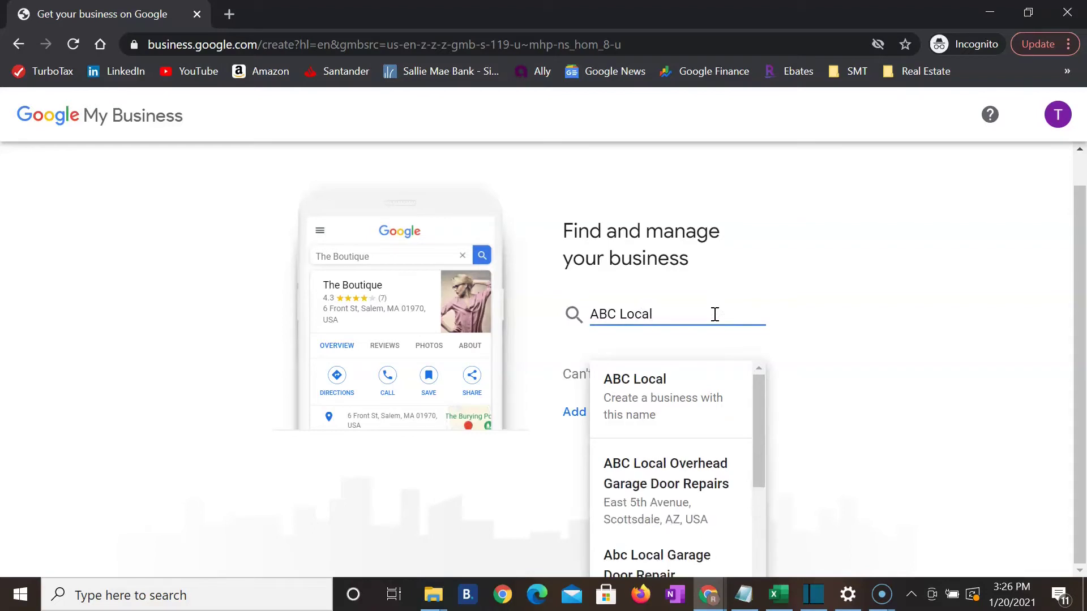
type("Tree ")
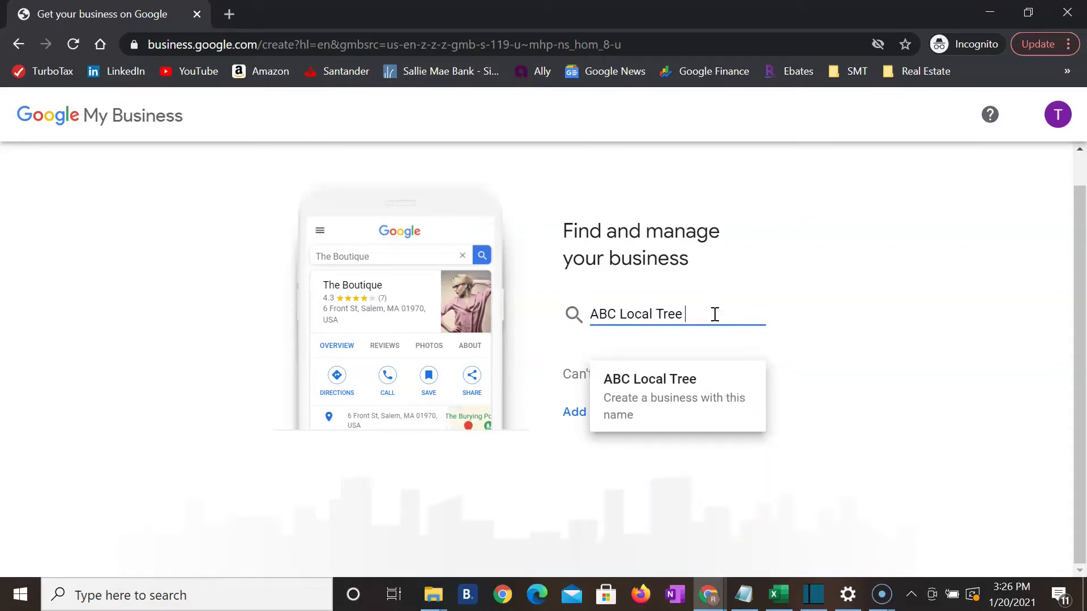
type("Company")
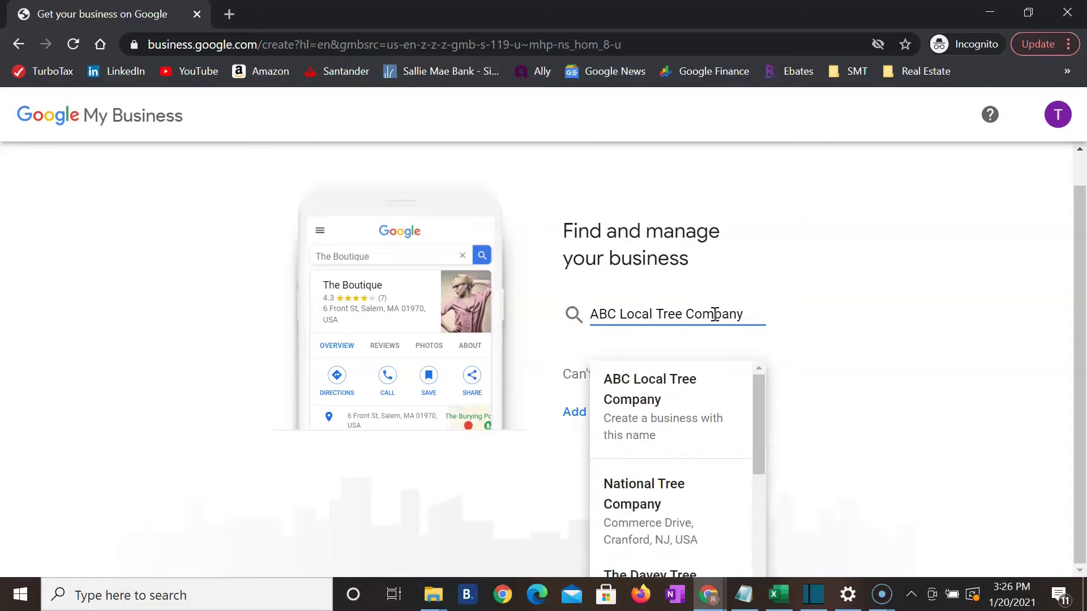
left_click(640, 409)
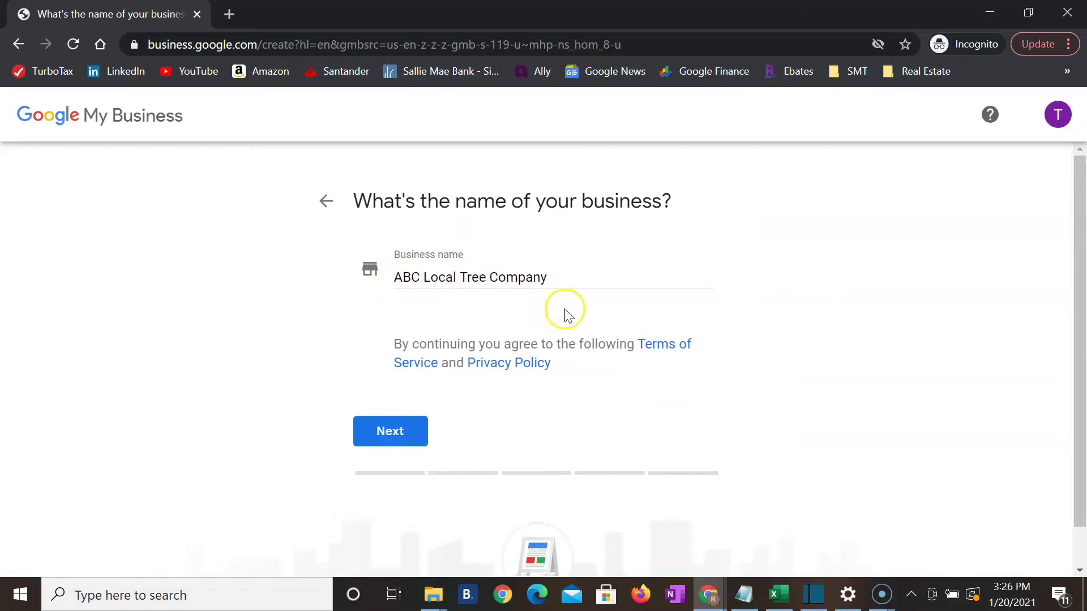
left_click(407, 434)
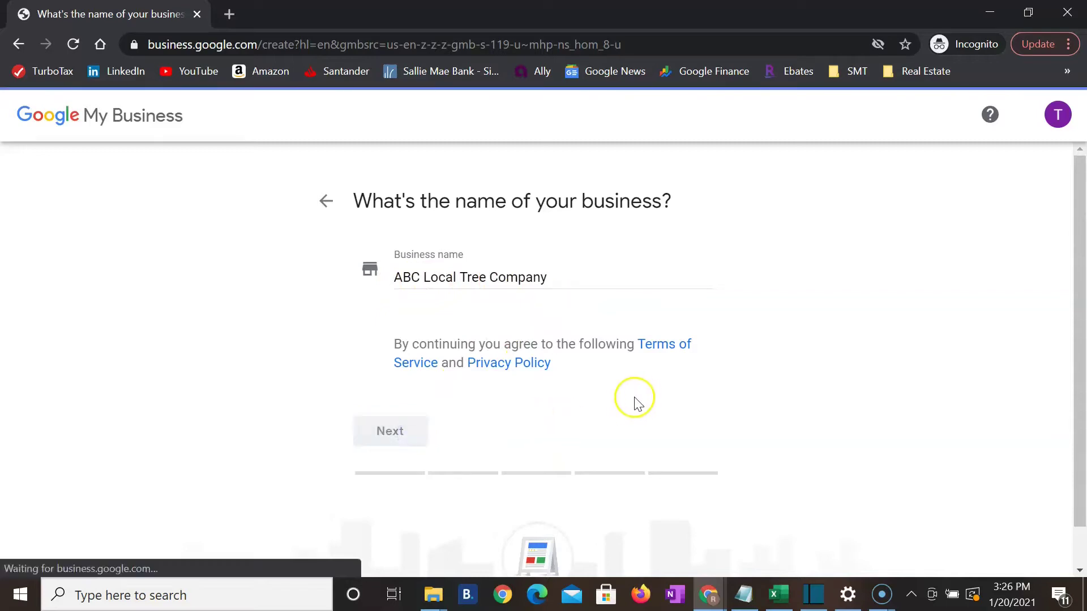
left_click(431, 348)
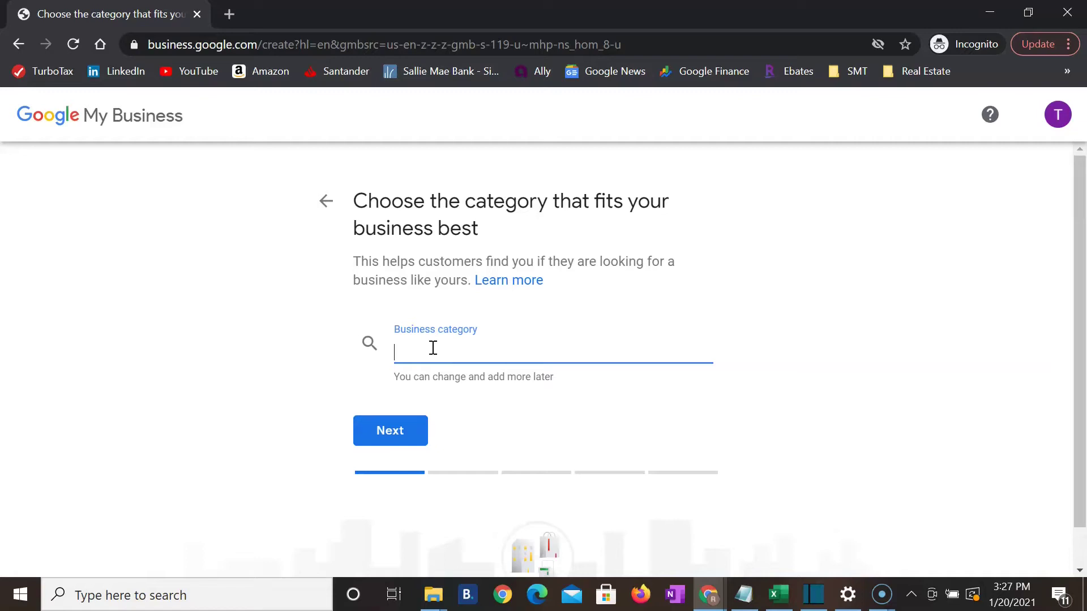
type("h")
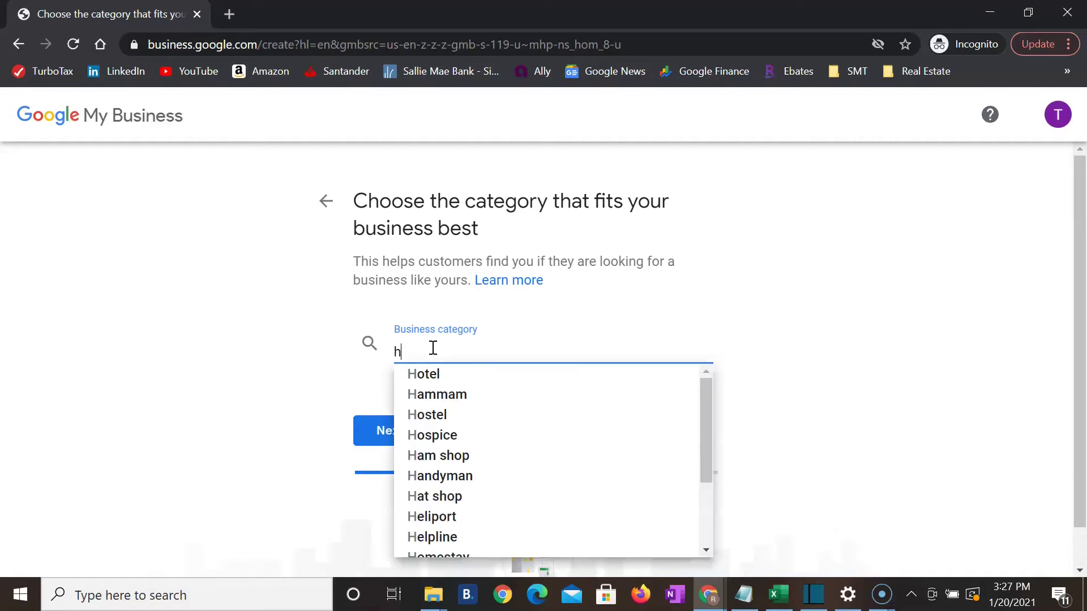
type("vac")
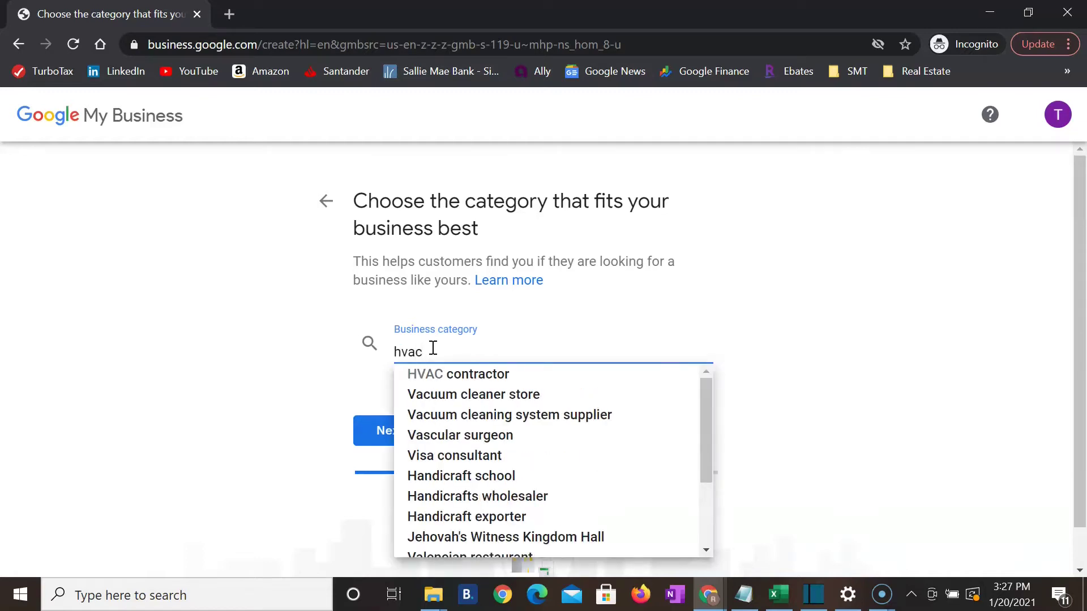
left_click(435, 347)
left_click(450, 354)
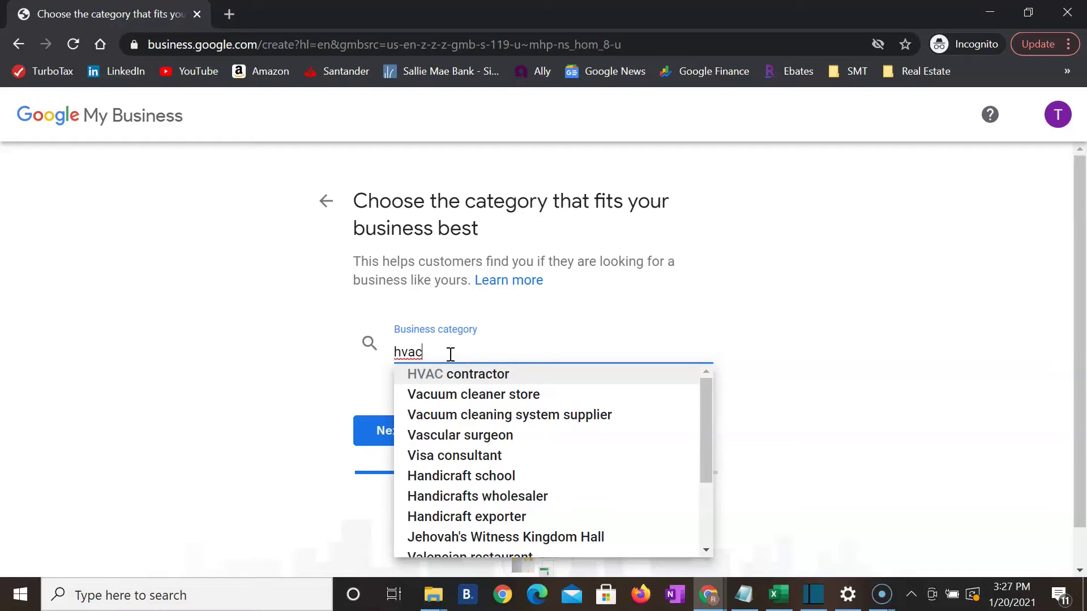
key("BackSpace")
key("BackSpace")
key("BackSpace")
key("BackSpace")
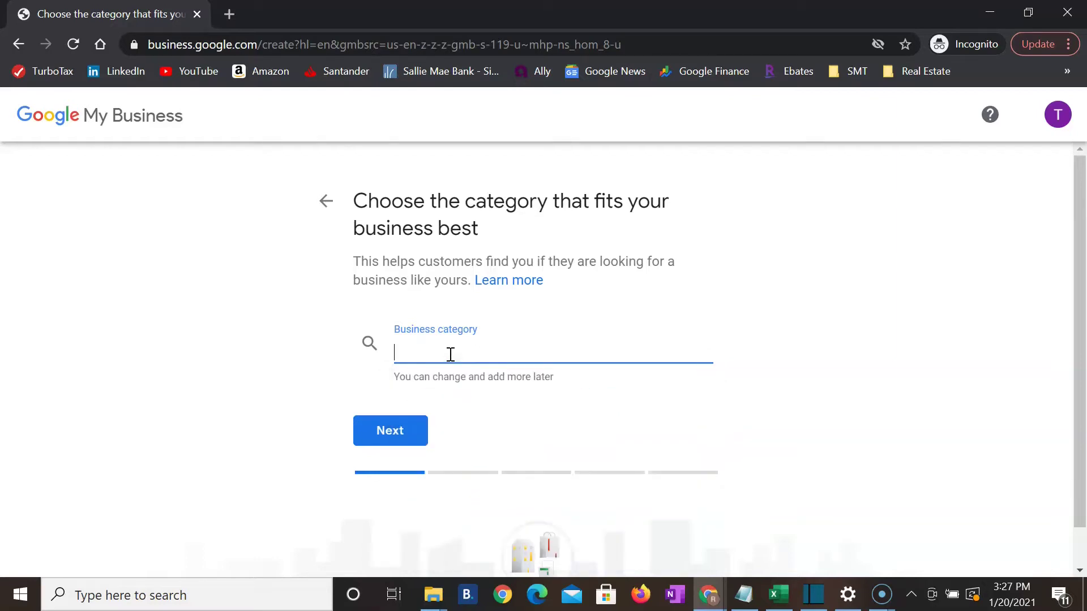
Step: Set the business category to Tree service and answer No to adding a location customers can visit
type("tree s")
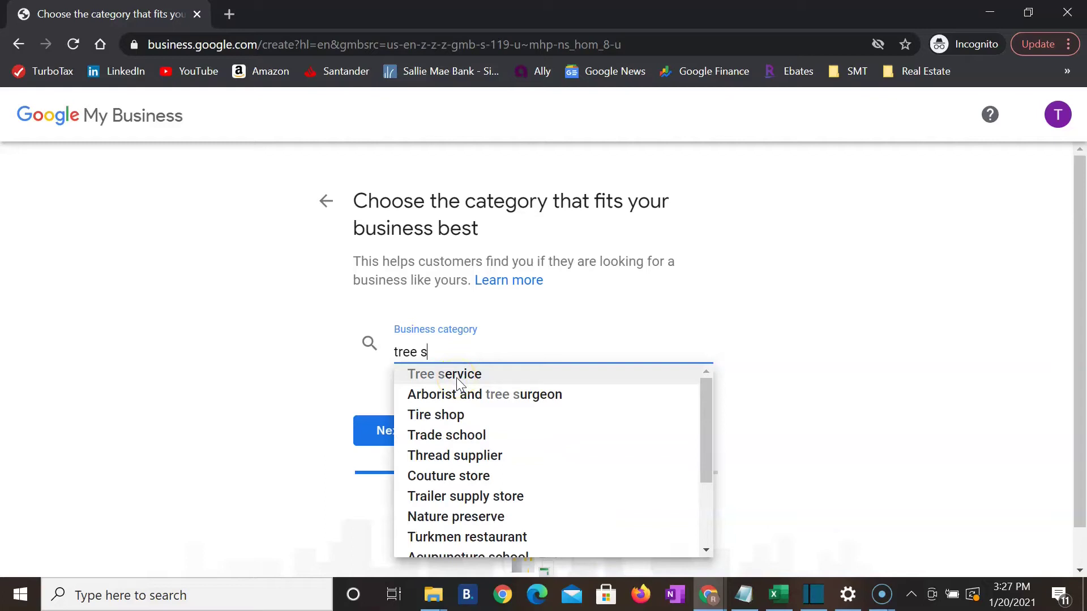
left_click(457, 379)
left_click(406, 431)
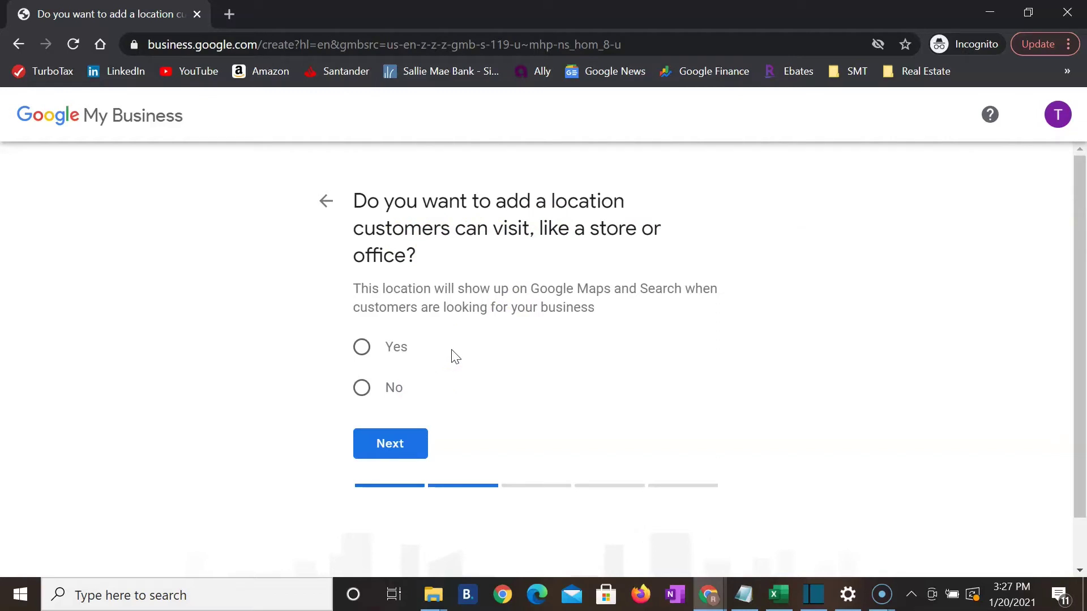
left_click(359, 386)
left_click(423, 444)
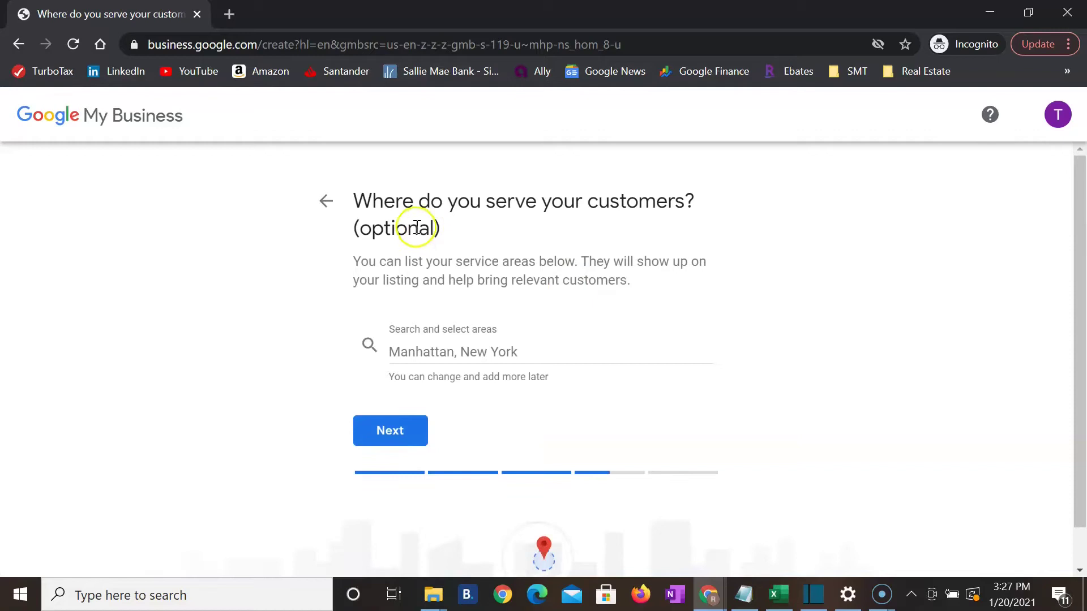
Step: Add Dayton, OH and Cleveland, OH as service areas and continue to the contact details
left_click(461, 355)
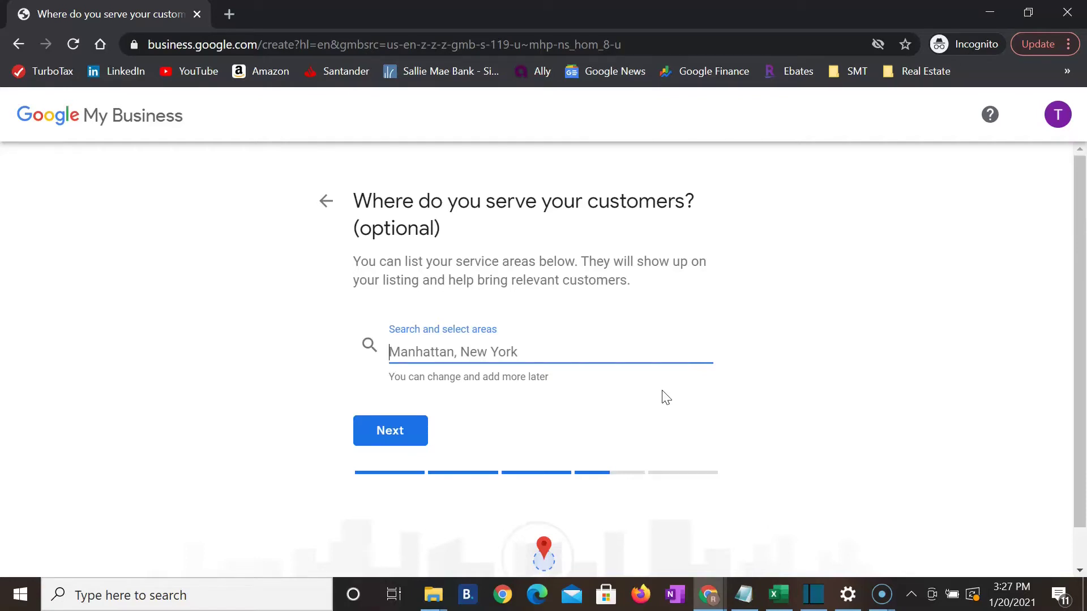
type("dayton")
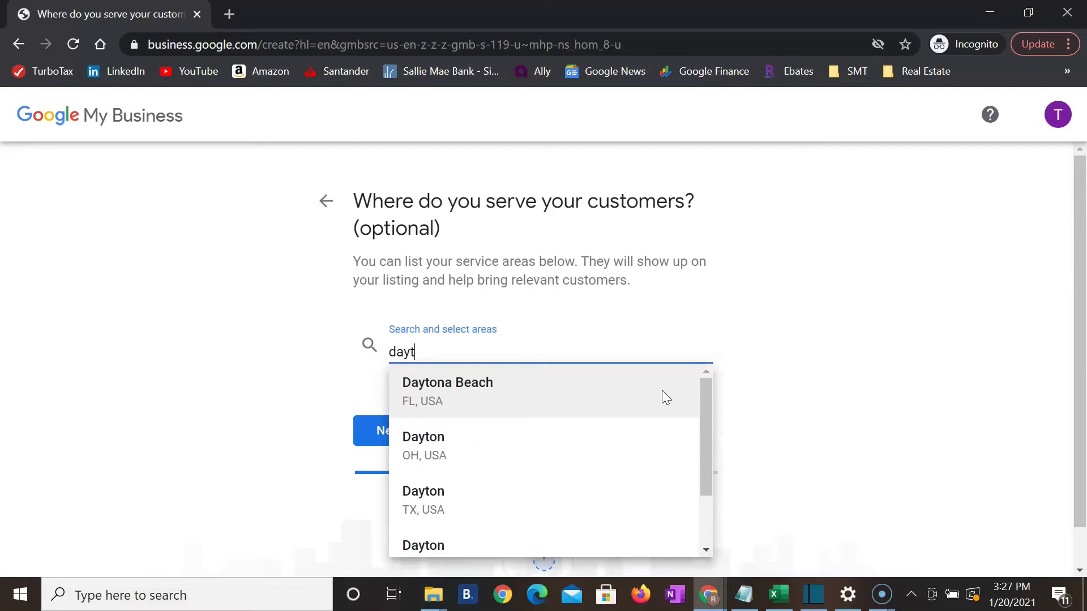
left_click(482, 449)
type("clev")
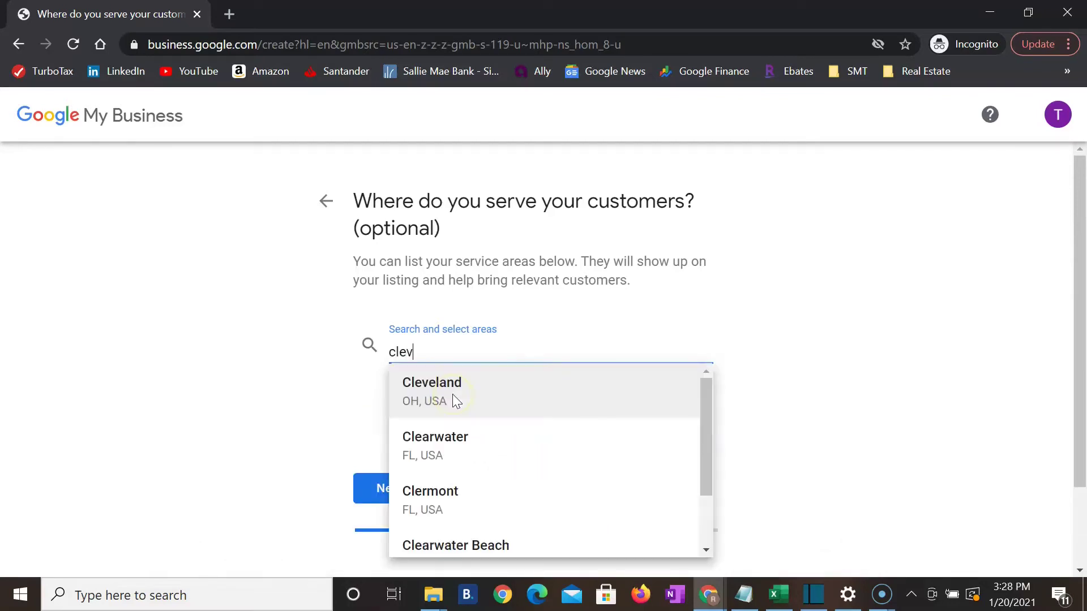
left_click(452, 393)
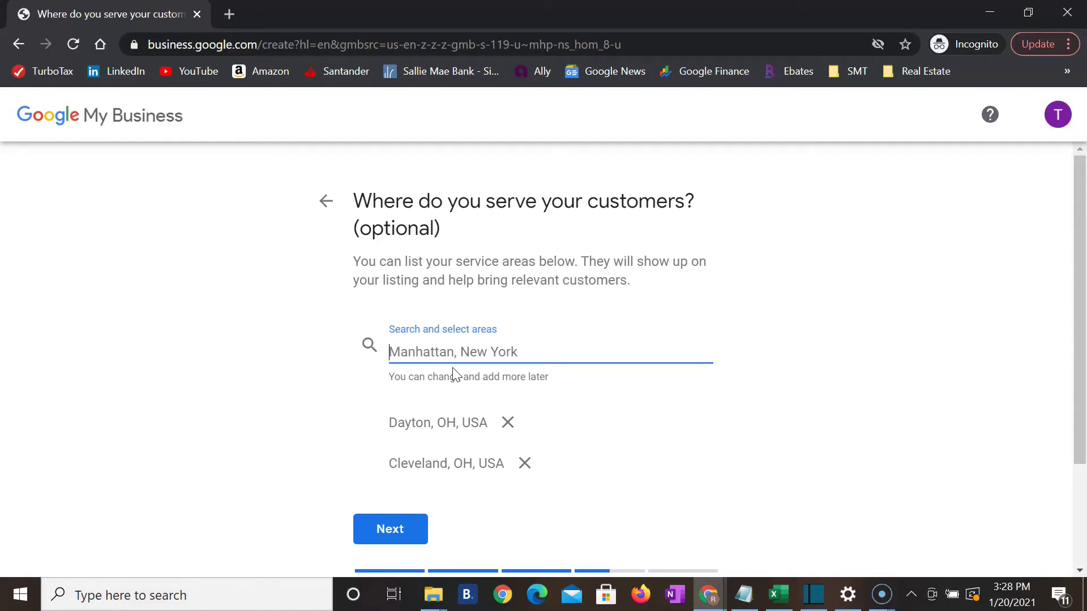
left_click(406, 529)
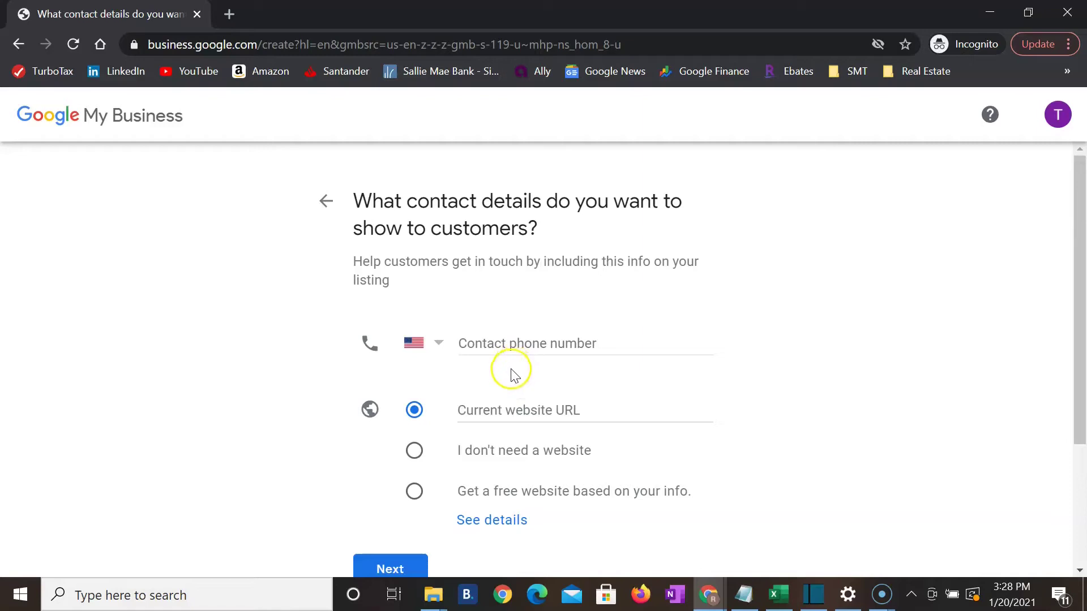
Step: Choose to get a free website based on the business info
scroll(521, 386, "down", 2)
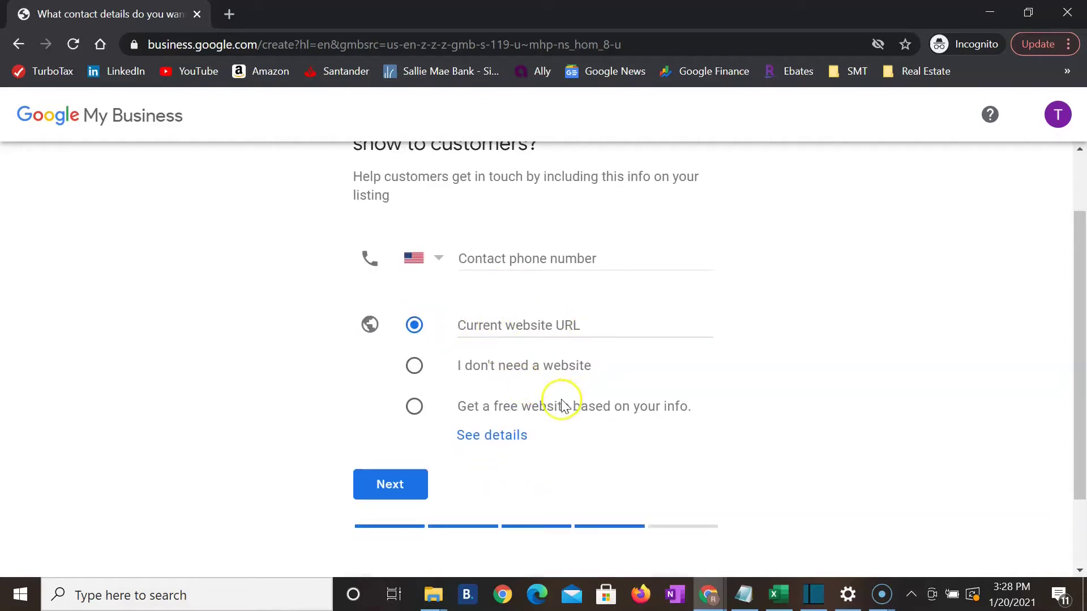
left_click(413, 406)
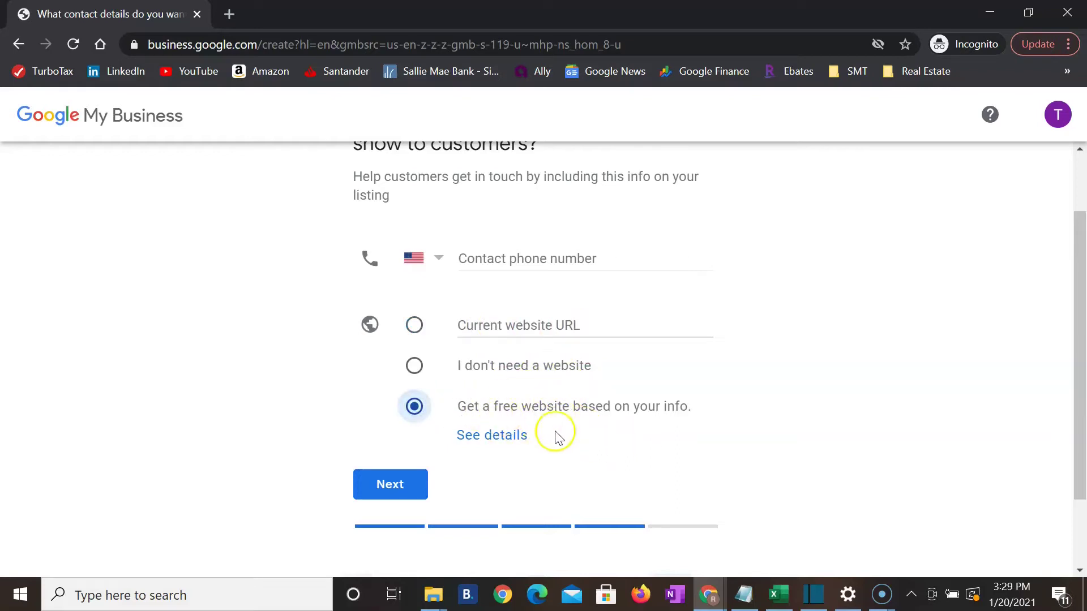
scroll(606, 451, "up", 2)
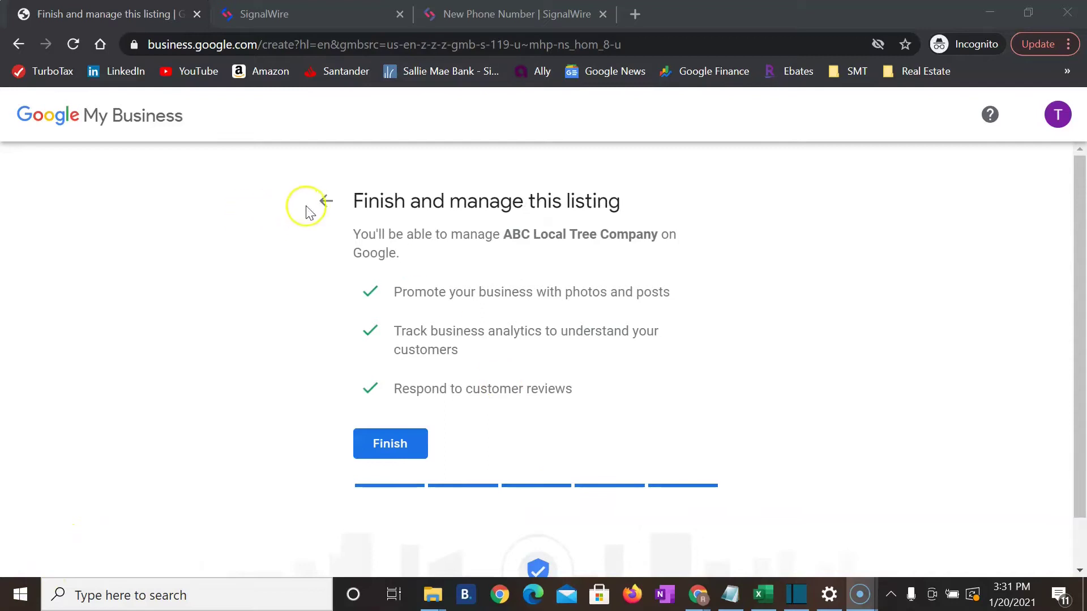
Step: Go back to review the contact details, continue with them as entered, and finish creating the listing
left_click(327, 204)
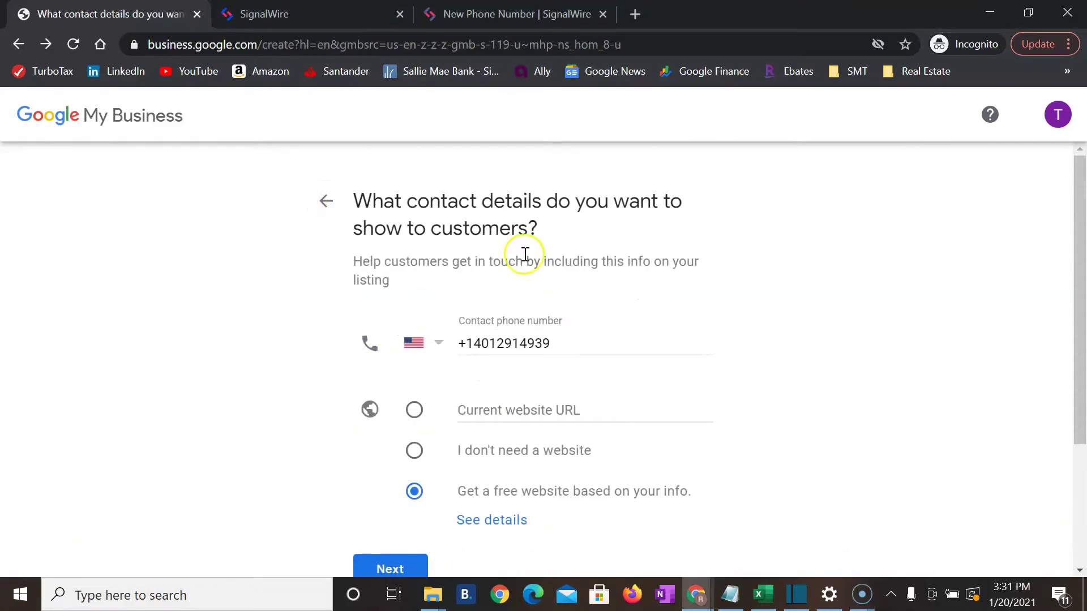
scroll(532, 385, "down", 1)
left_click(414, 490)
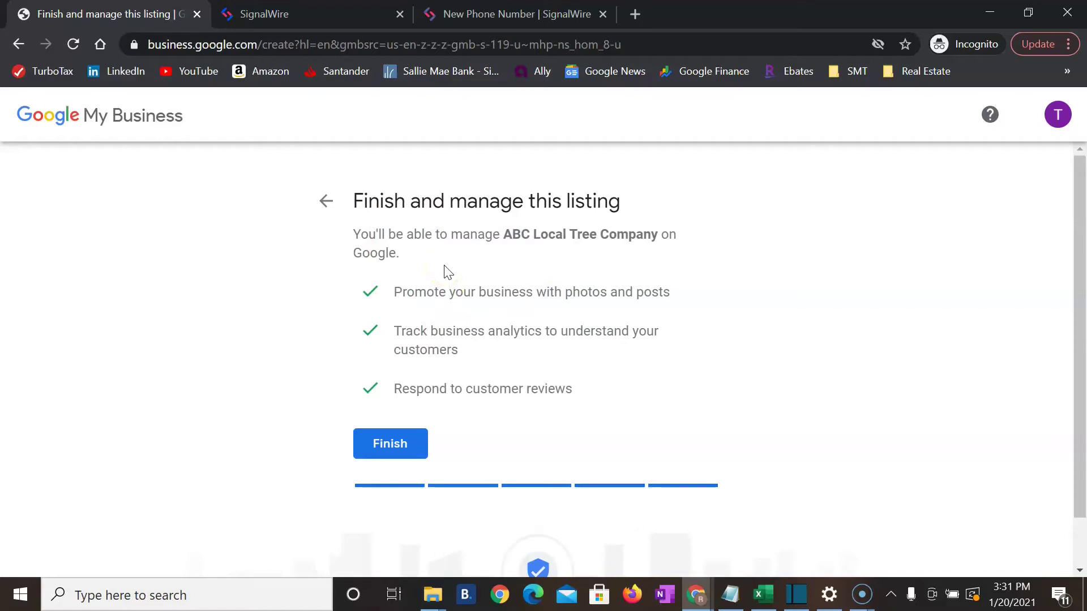
left_click(404, 450)
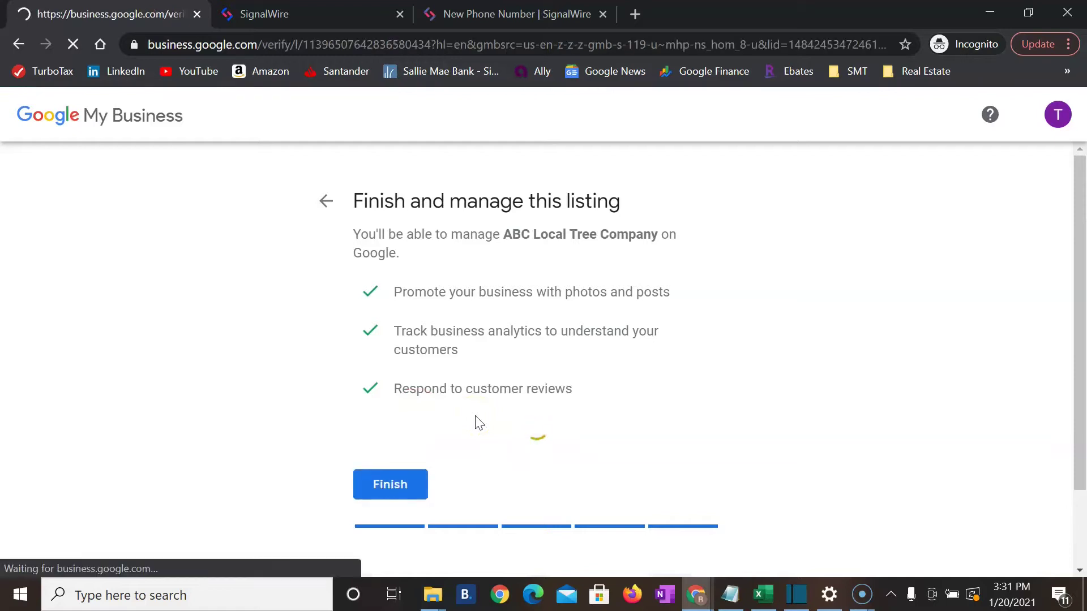
Step: Examine the mailing address verification form, including its street address, city, state and ZIP code fields
scroll(475, 422, "down", 5)
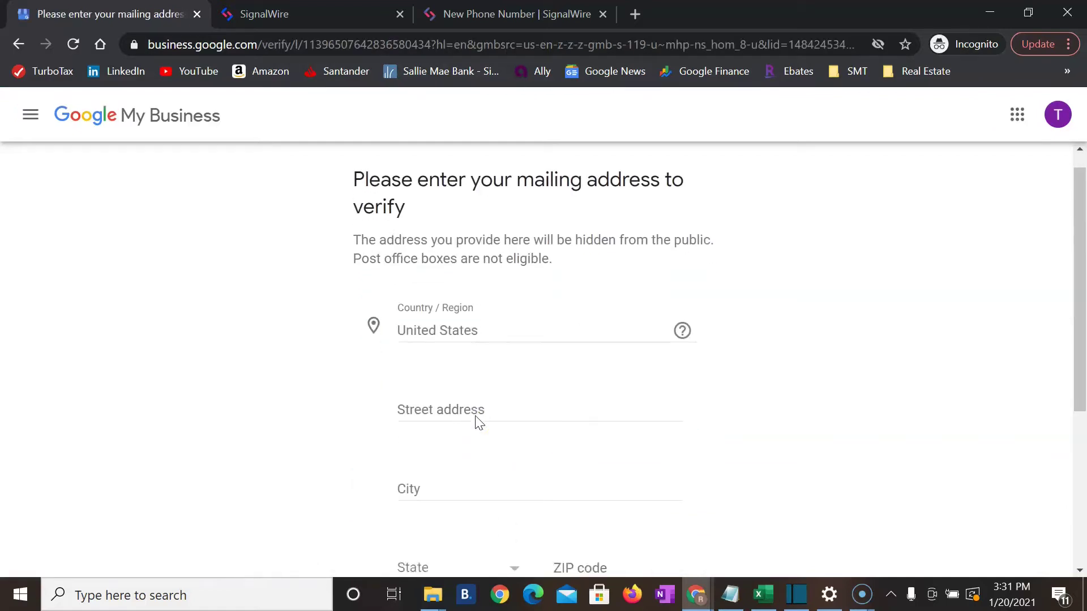
scroll(475, 422, "up", 2)
scroll(477, 405, "up", 2)
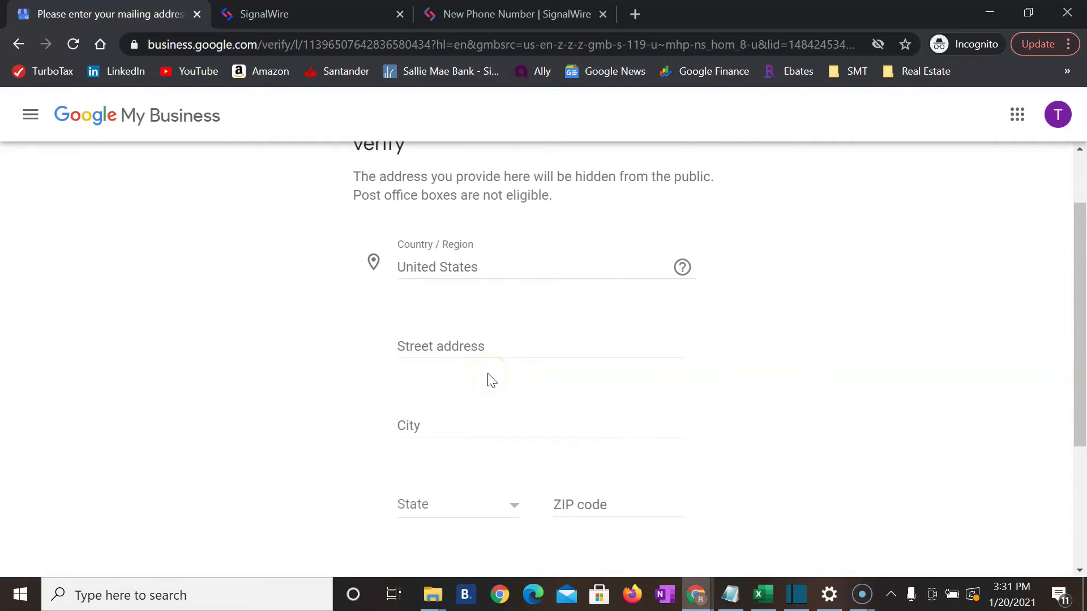
left_click(485, 349)
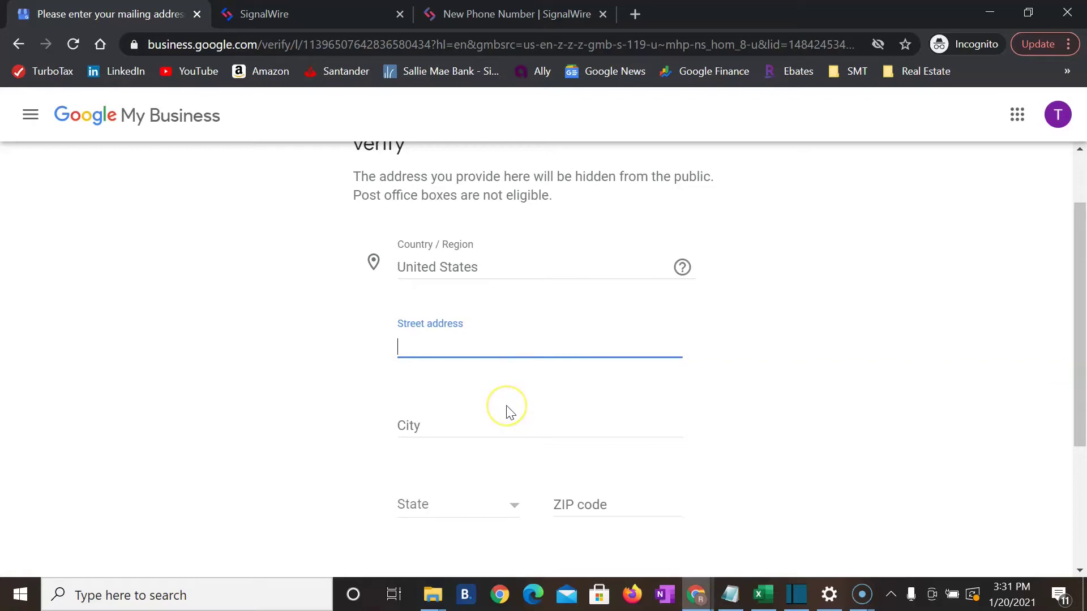
scroll(508, 413, "down", 3)
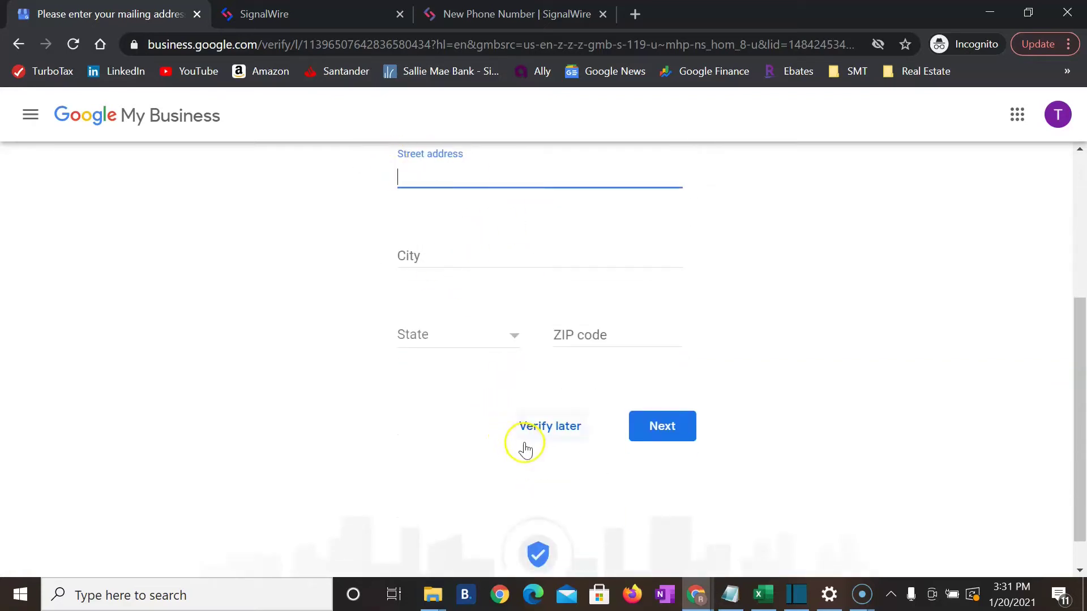
scroll(526, 449, "up", 3)
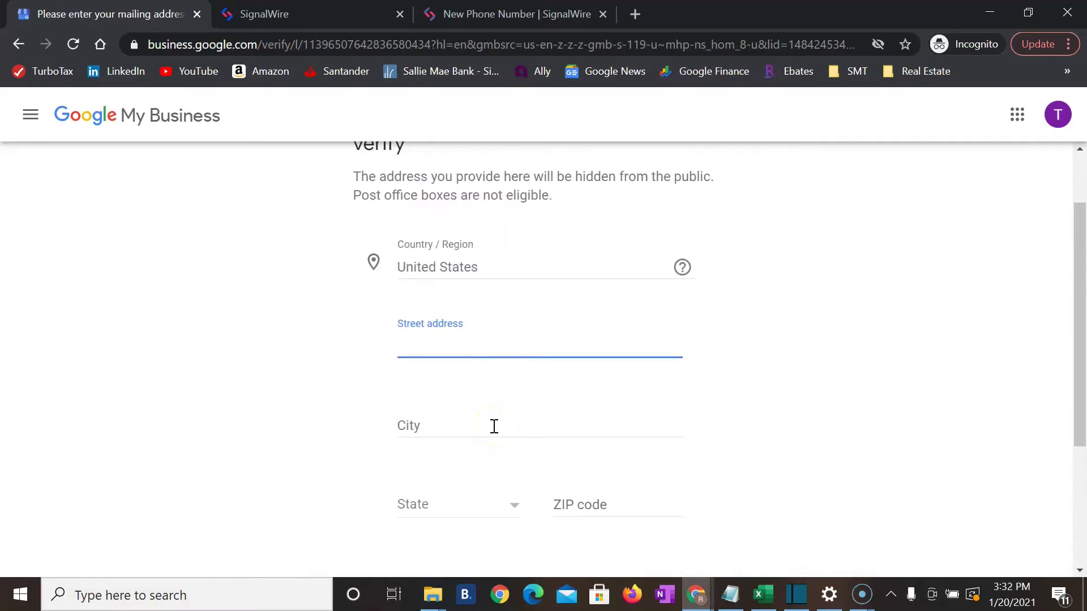
scroll(494, 427, "down", 1)
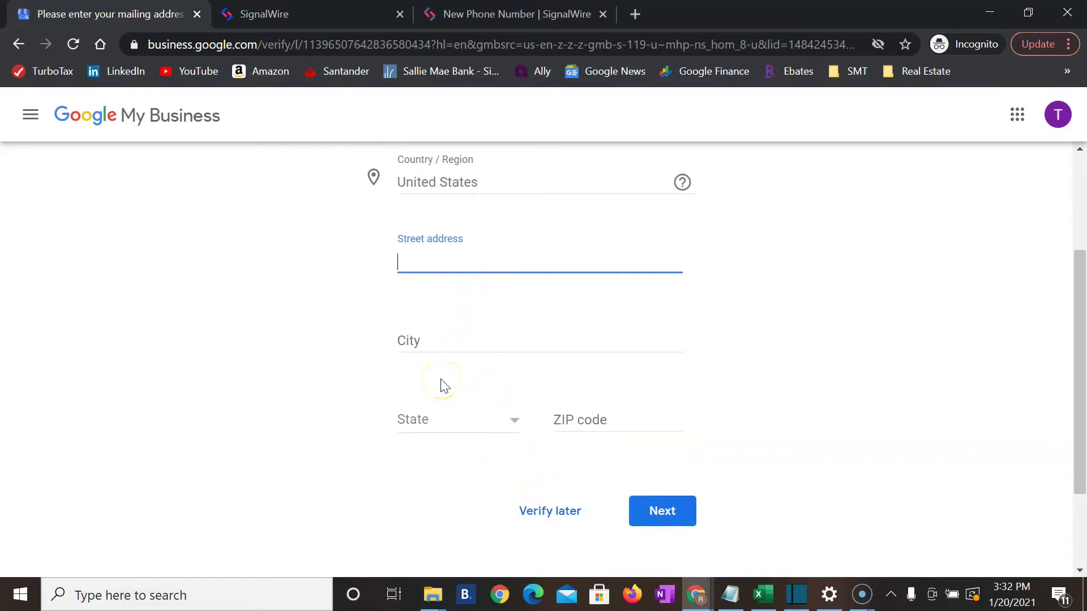
Step: Leave the verification form and open the Info page of the ABC Local Tree Company listing
left_click(29, 116)
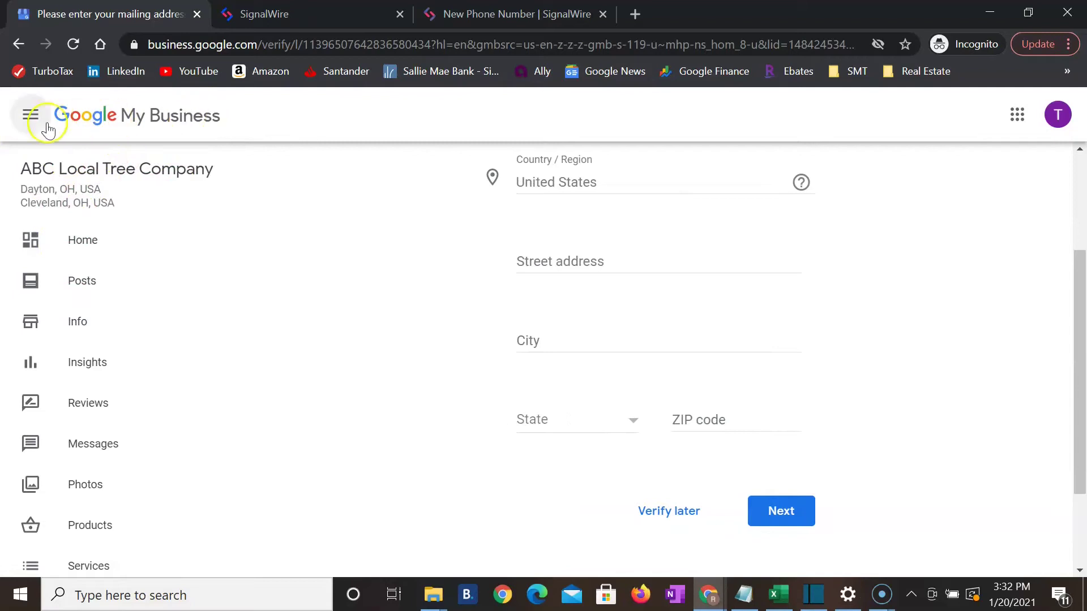
left_click(83, 324)
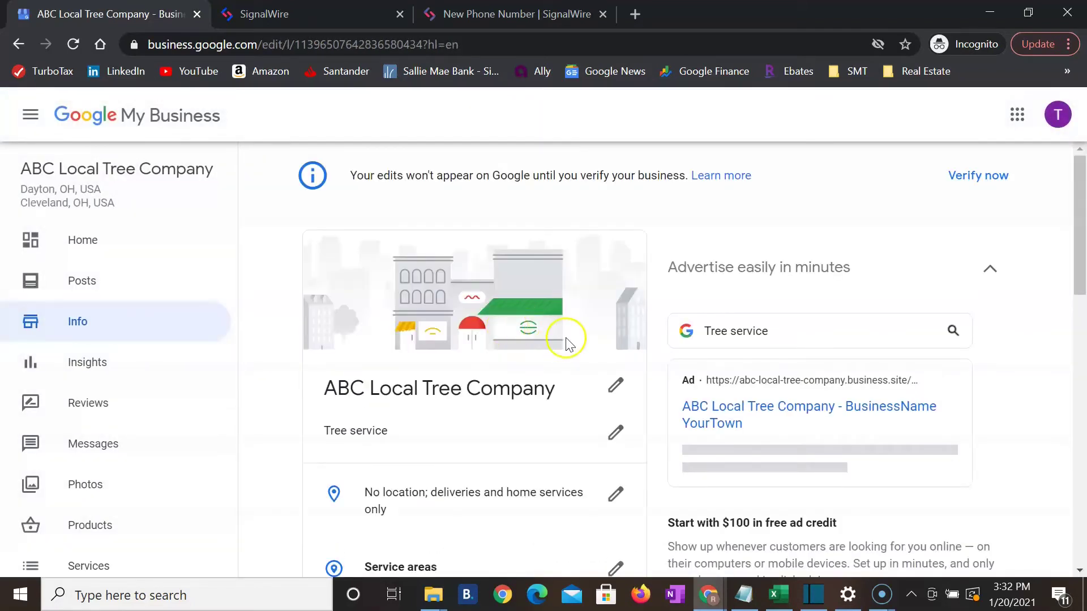
Step: Reopen the business verification from the Info page and look over the mailing address form
scroll(568, 344, "down", 2)
scroll(746, 343, "up", 2)
left_click(653, 352)
left_click(983, 177)
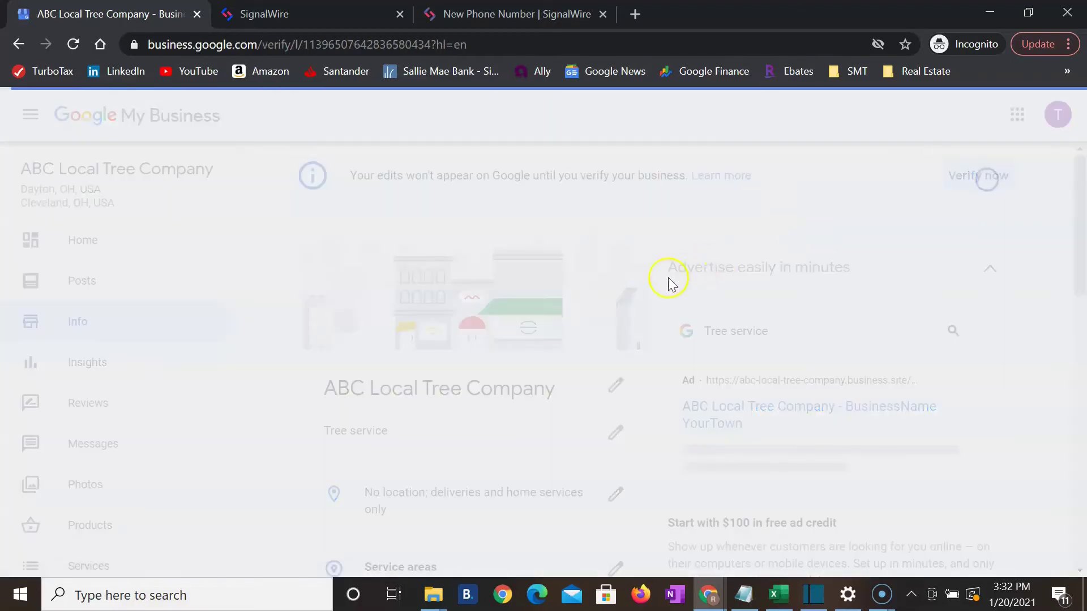
scroll(519, 337, "down", 5)
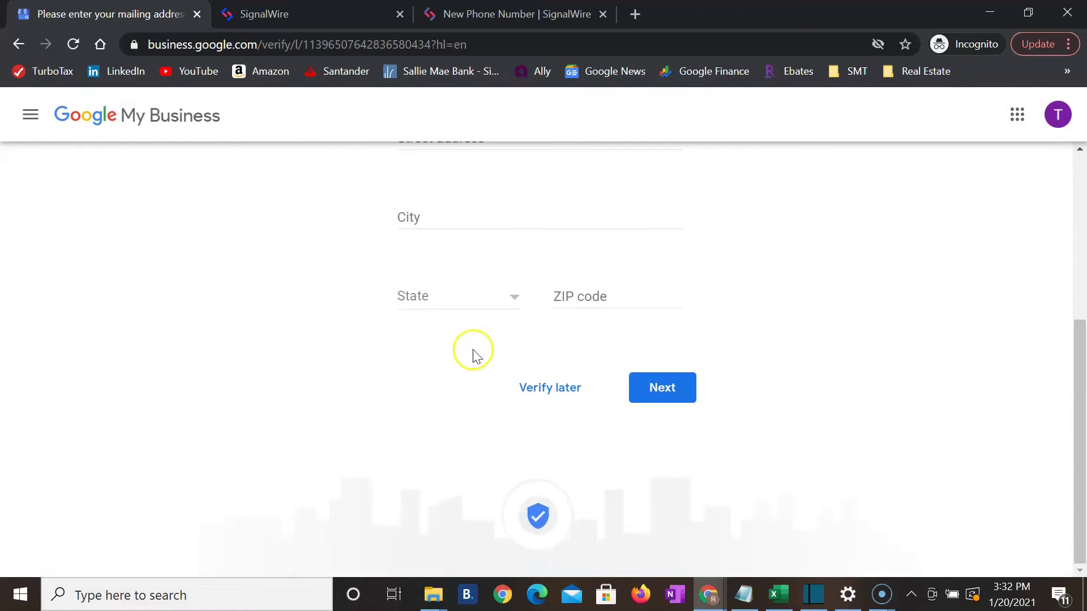
Step: Postpone the verification, look over the suggested tree services, and return to the listing's Info page
left_click(530, 386)
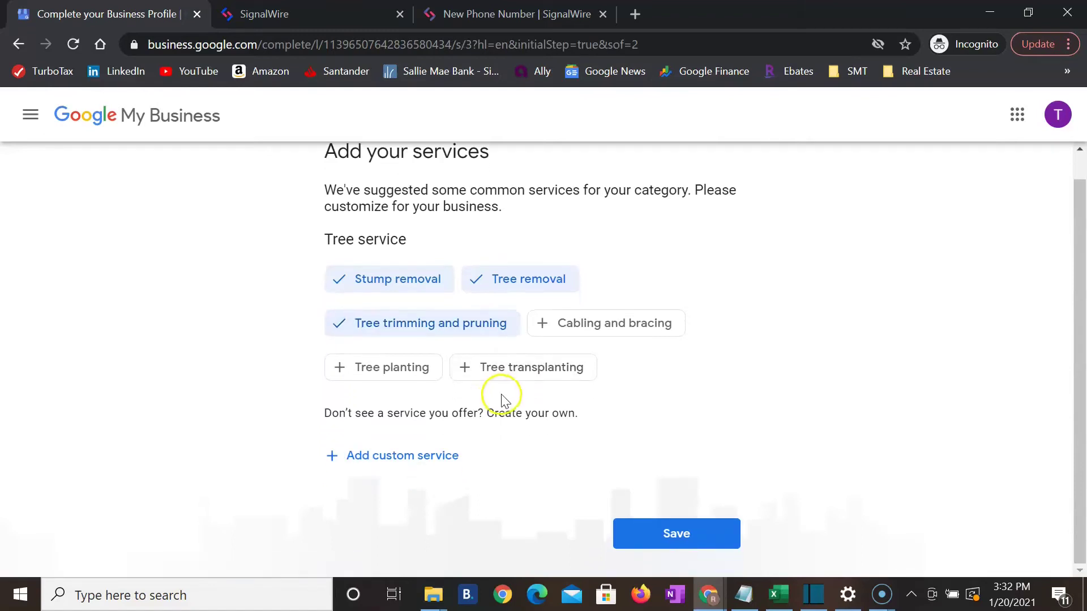
scroll(507, 402, "up", 1)
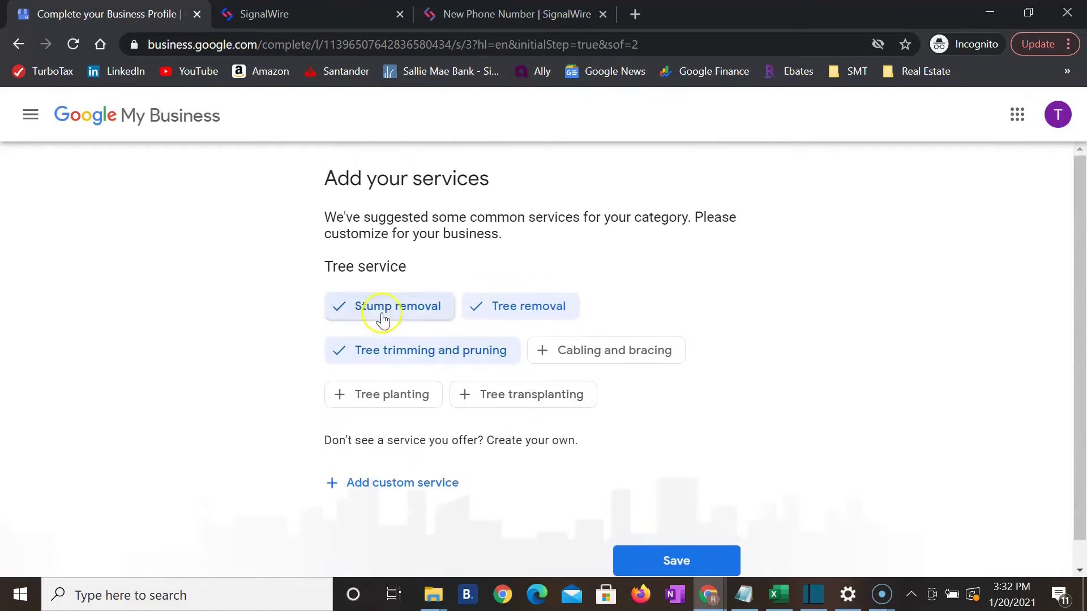
left_click(31, 118)
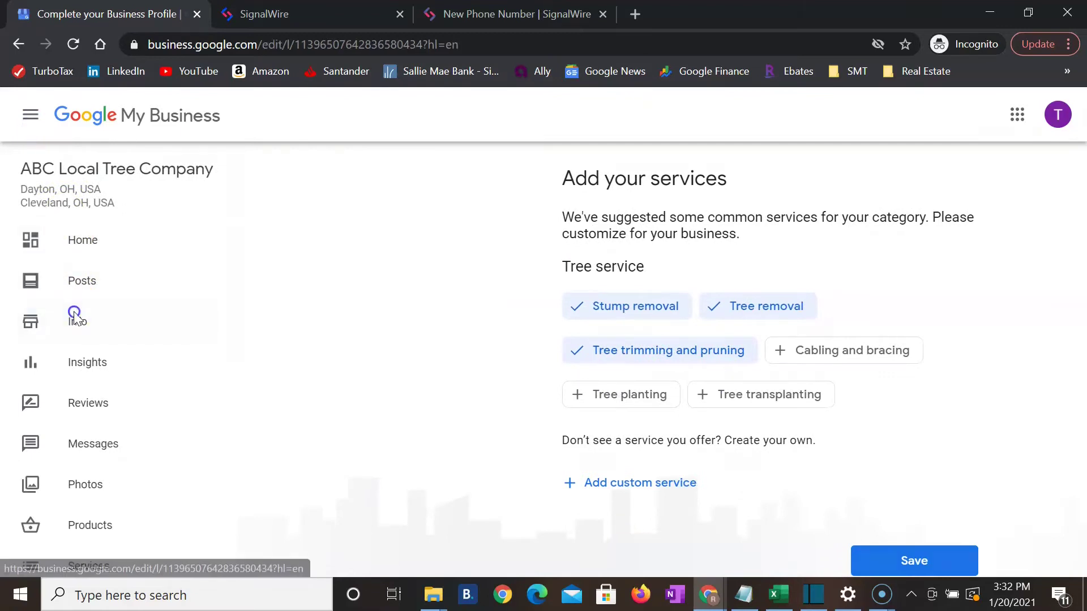
left_click(75, 318)
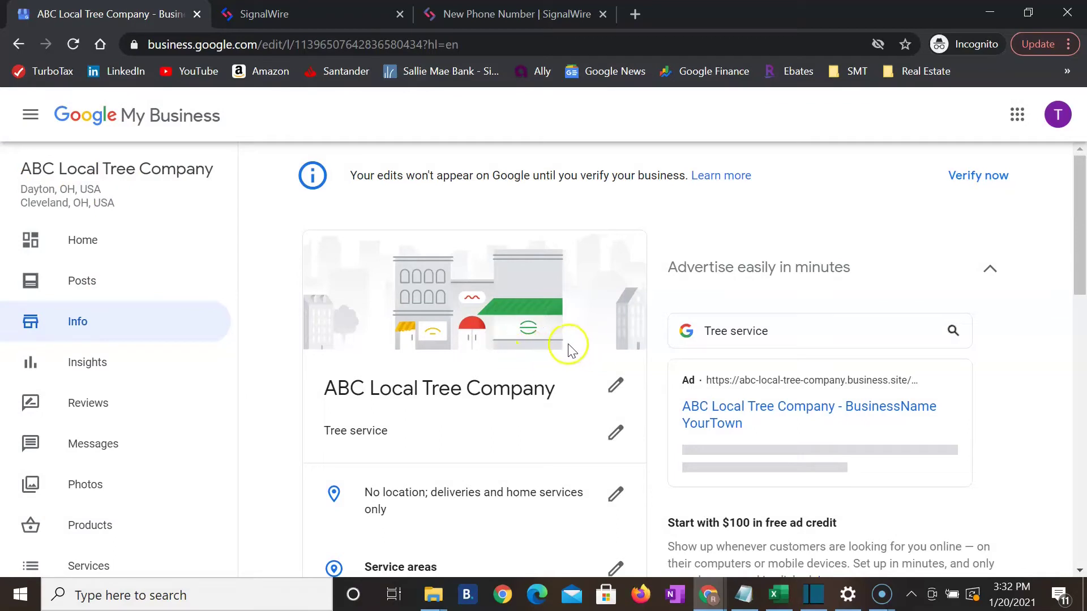
Step: Add "Arborist and tree surgeon" as an additional category beside the primary category Tree service
scroll(552, 339, "down", 1)
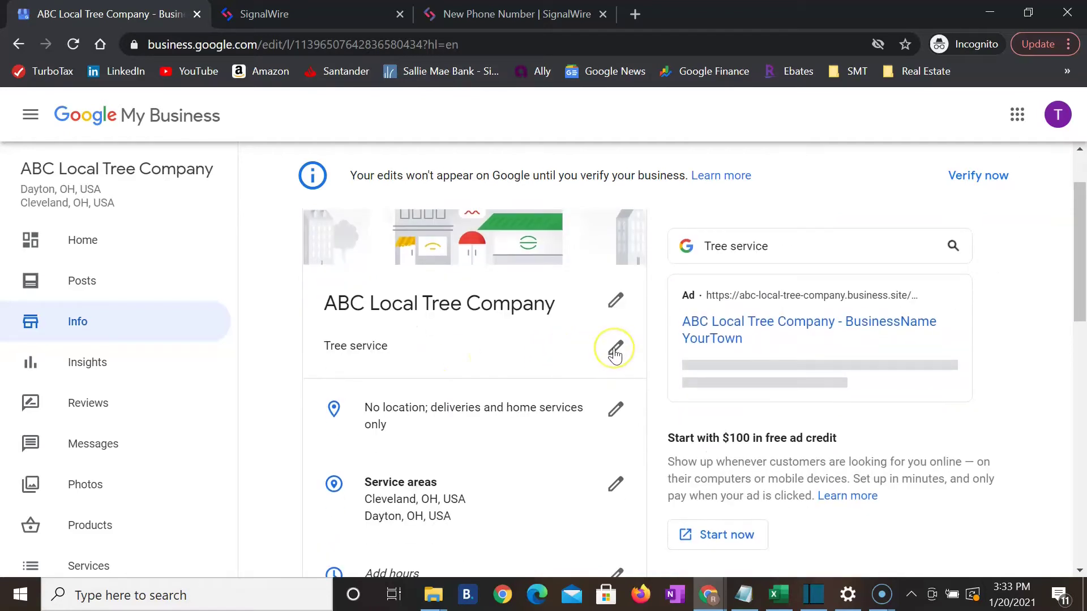
left_click(615, 350)
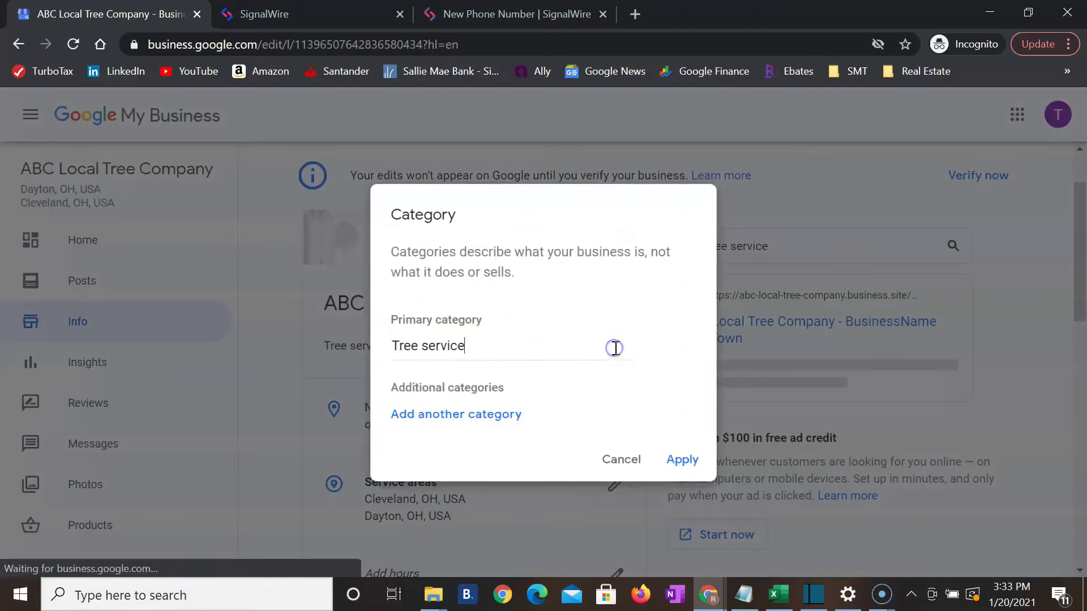
left_click(486, 439)
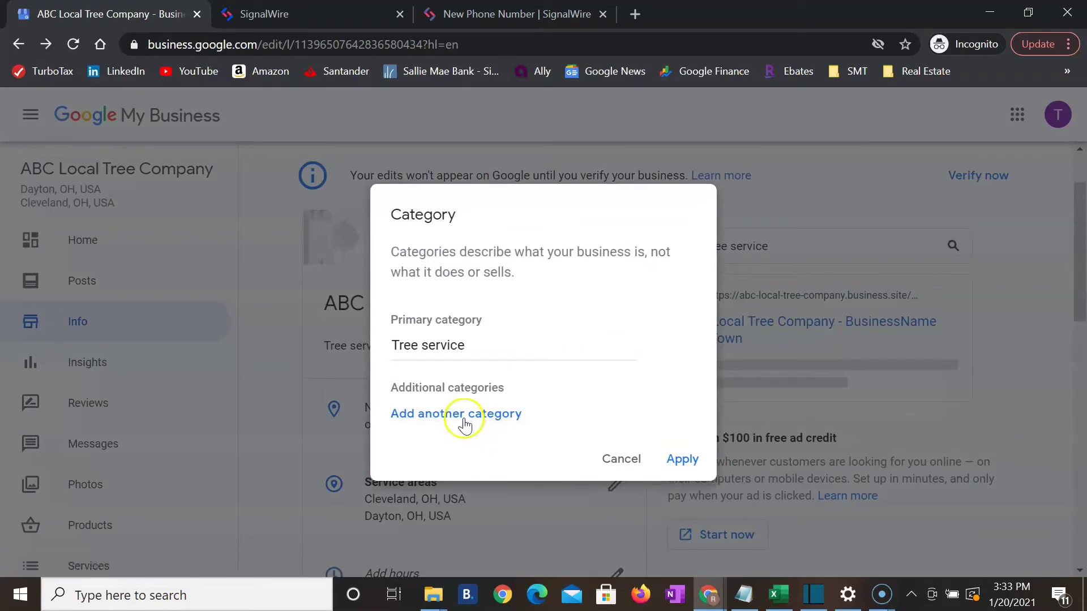
left_click(463, 416)
left_click(469, 401)
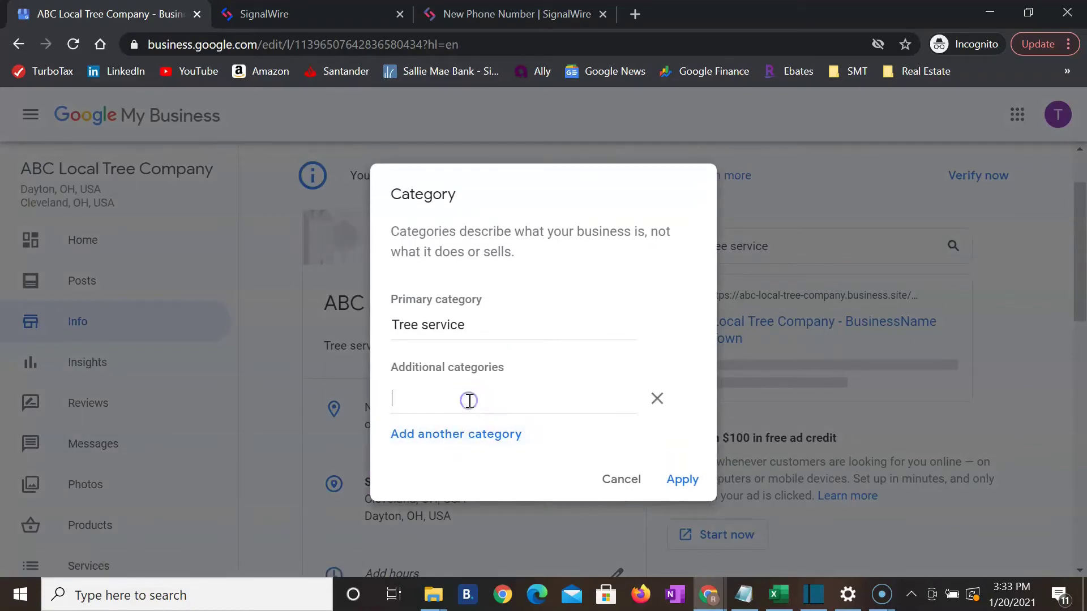
type("arb")
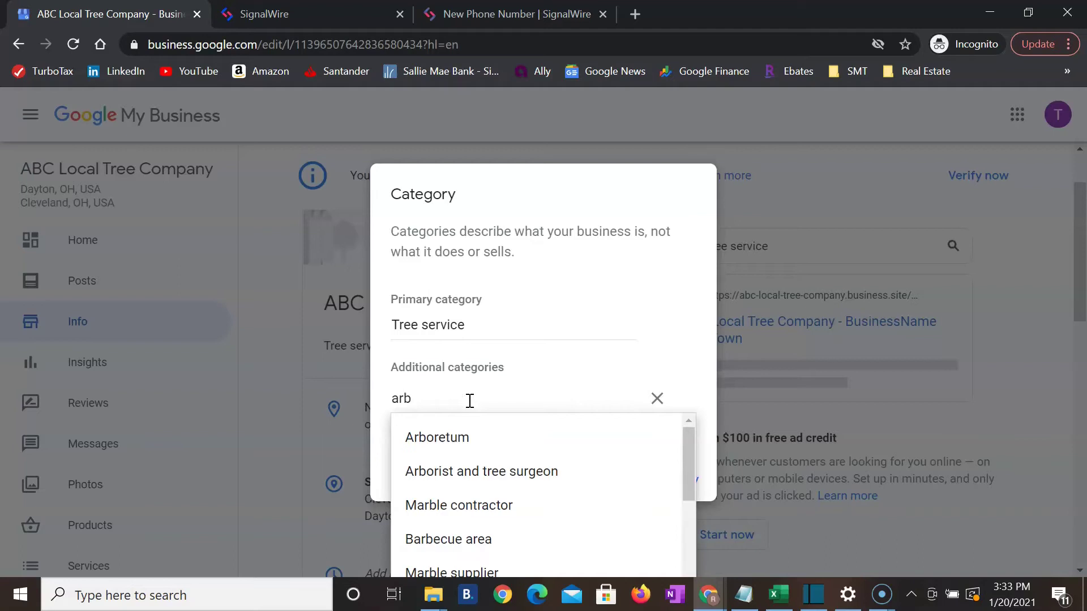
left_click(485, 470)
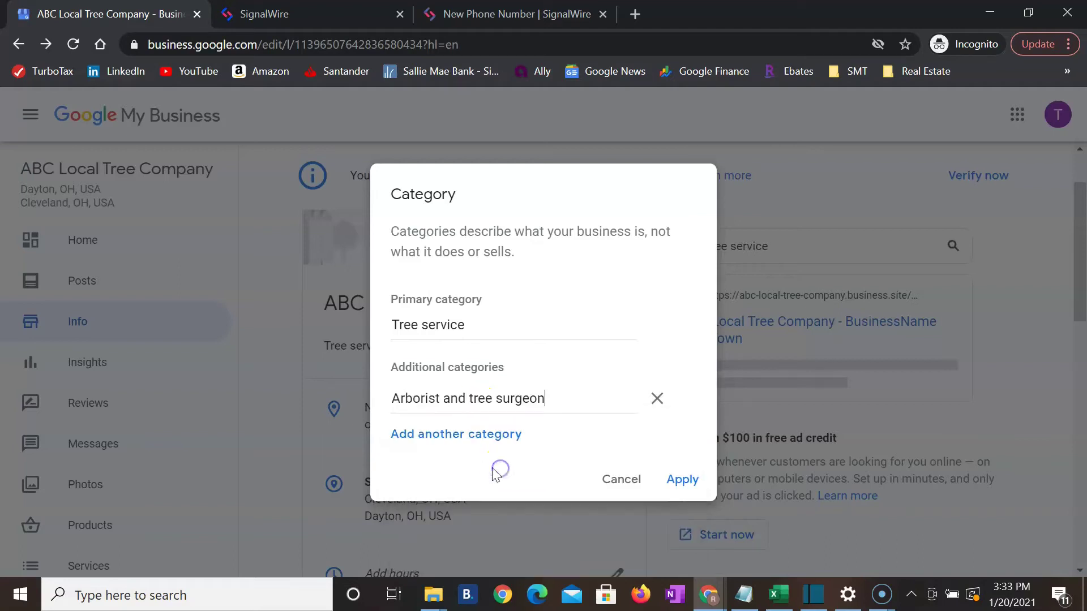
Step: Try to find another additional category by searching for "tree cu", and remove the extra category entry
left_click(479, 440)
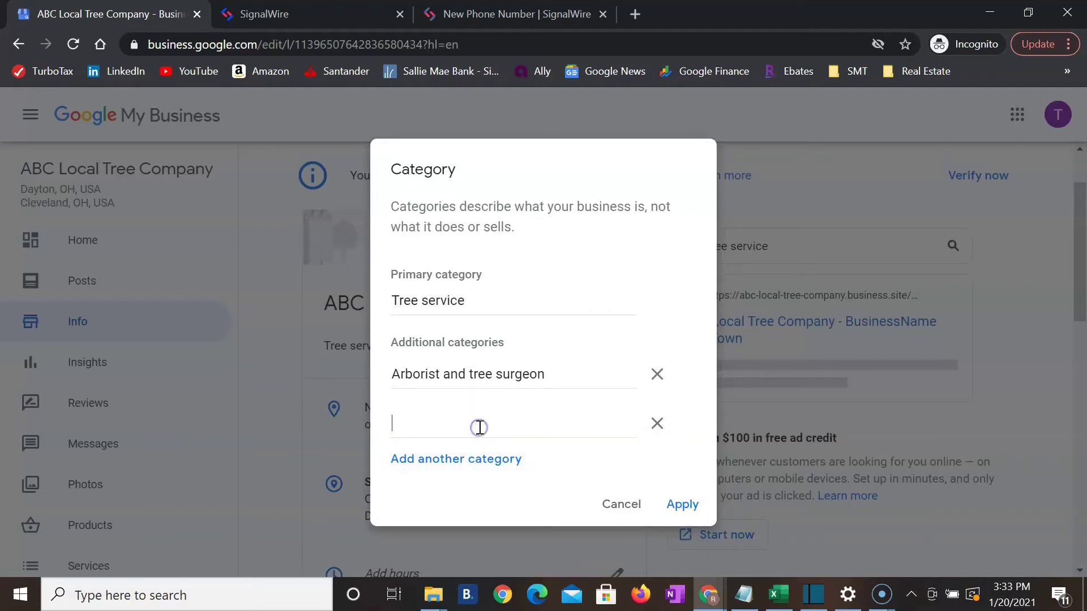
type("tree cu")
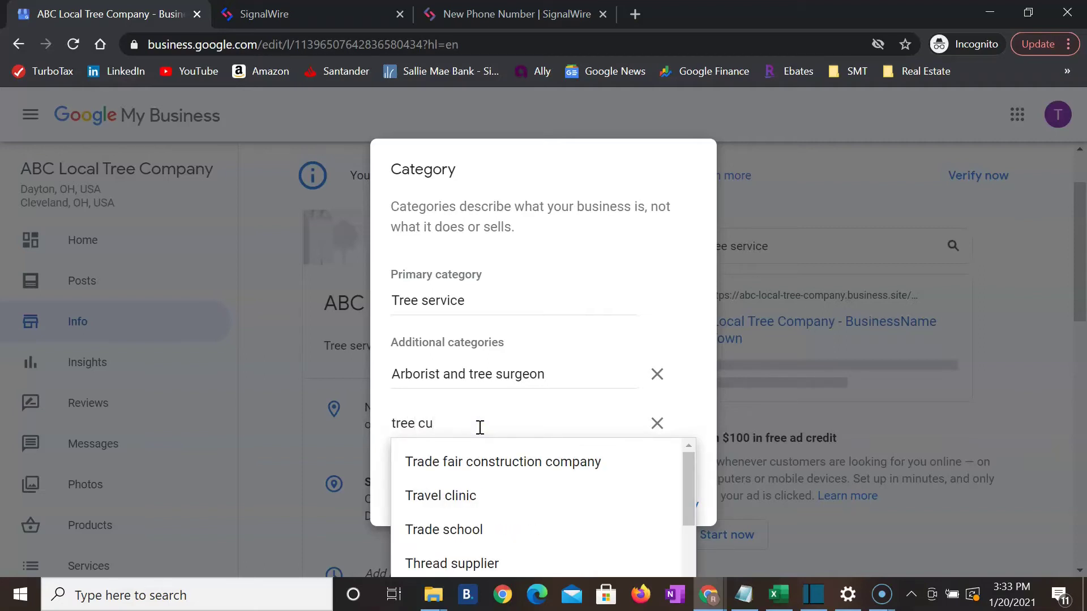
key("BackSpace")
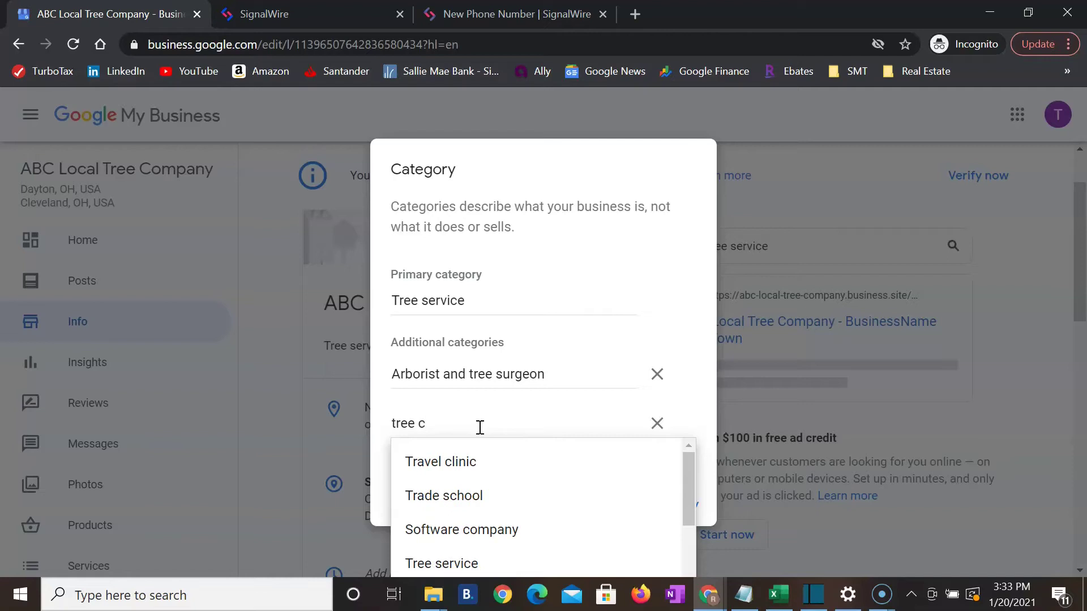
key("BackSpace")
key("BackSpace")
key("BackSpace")
key("BackSpace")
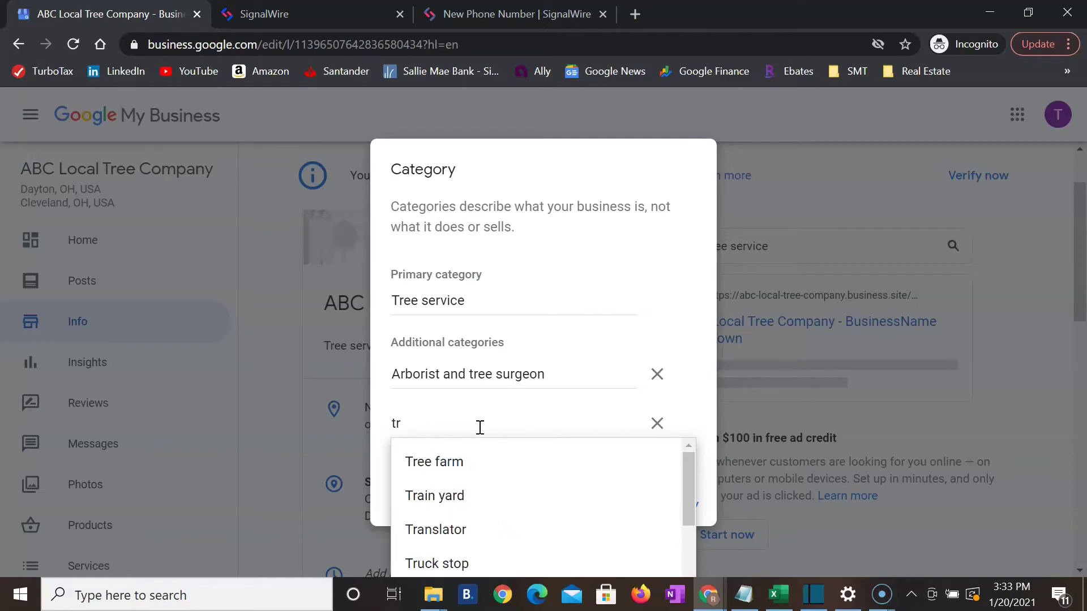
left_click(690, 422)
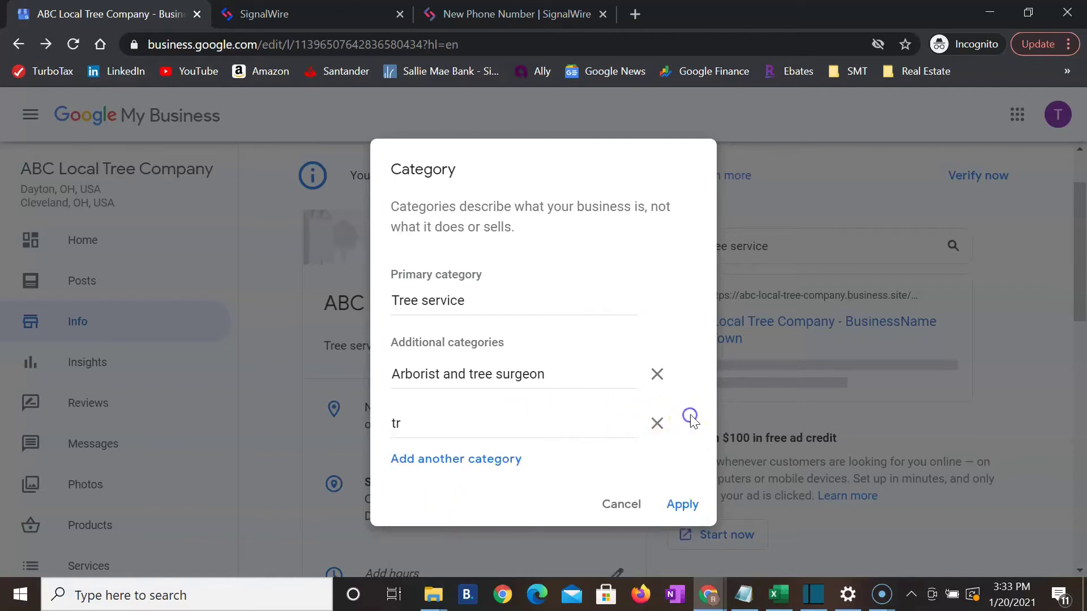
left_click(657, 424)
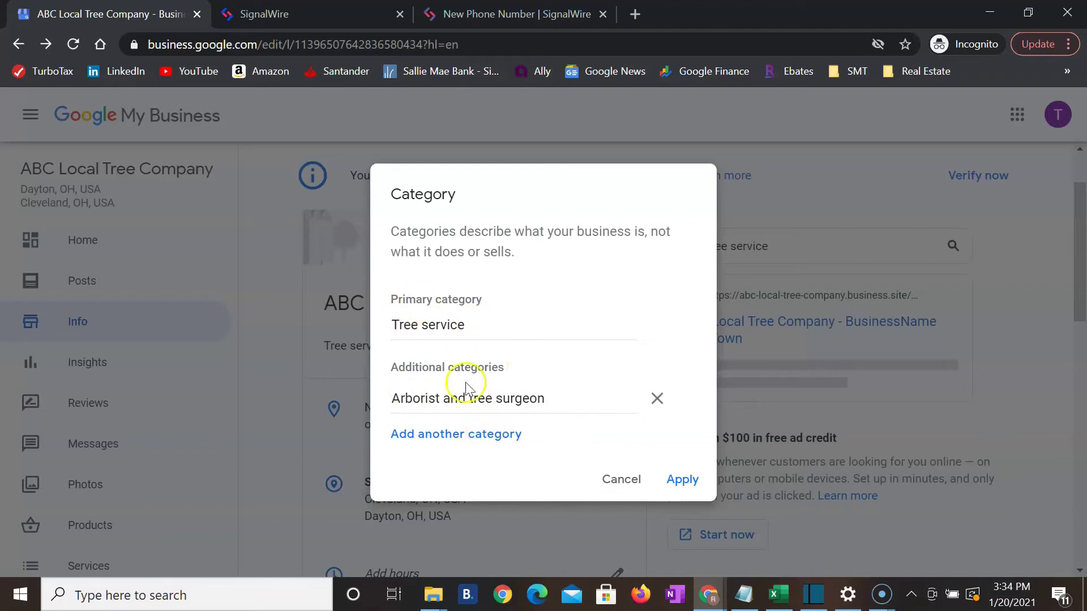
Step: Apply the business category changes to the listing
left_click(676, 479)
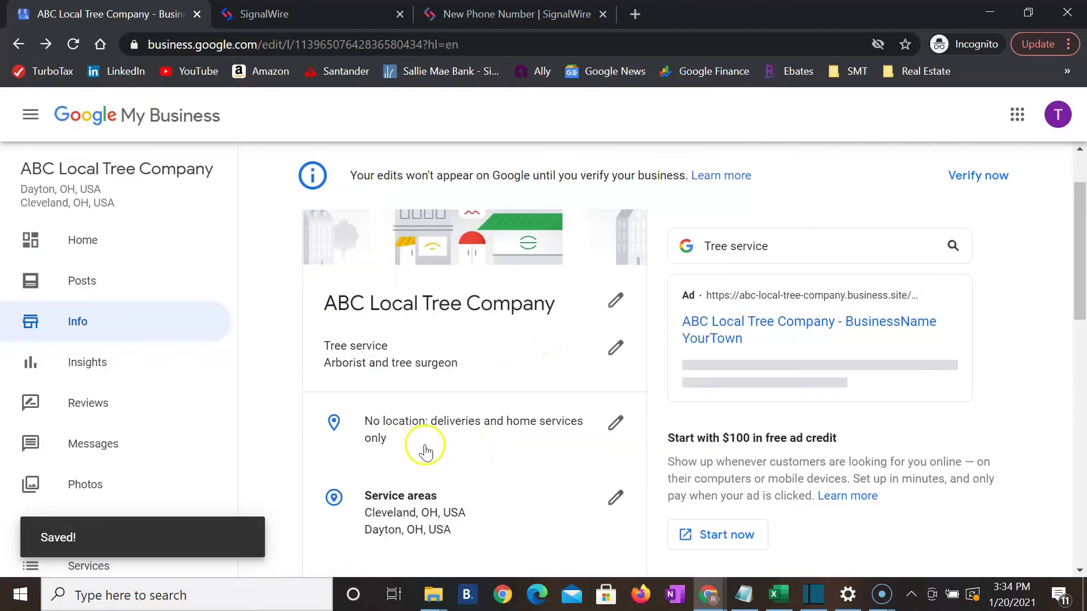
Step: Review the listing's service areas and leave the service area settings without making changes
scroll(470, 457, "down", 1)
scroll(473, 455, "down", 3)
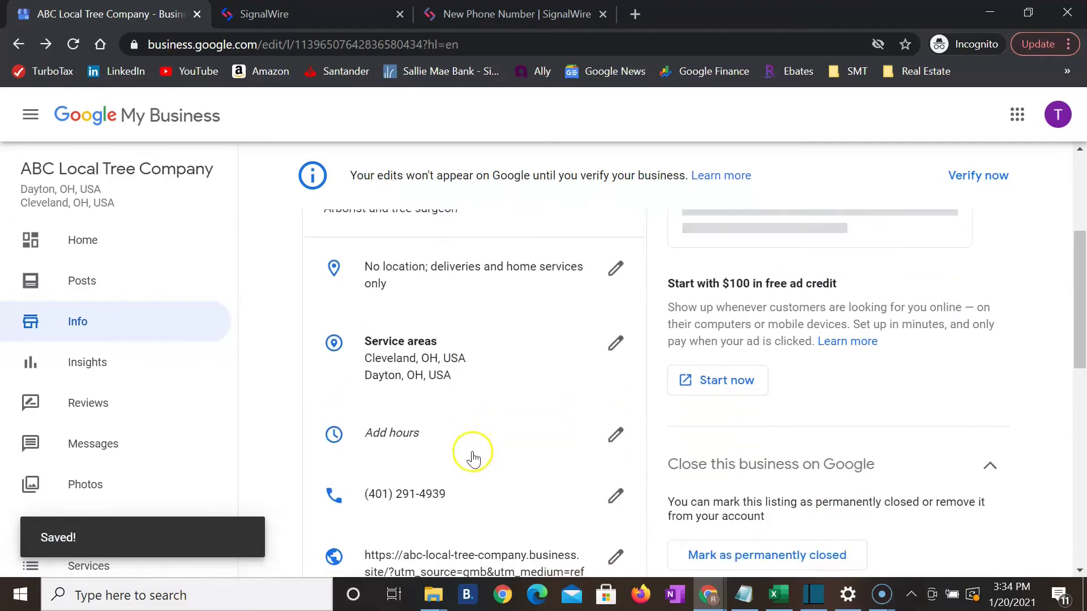
left_click(615, 333)
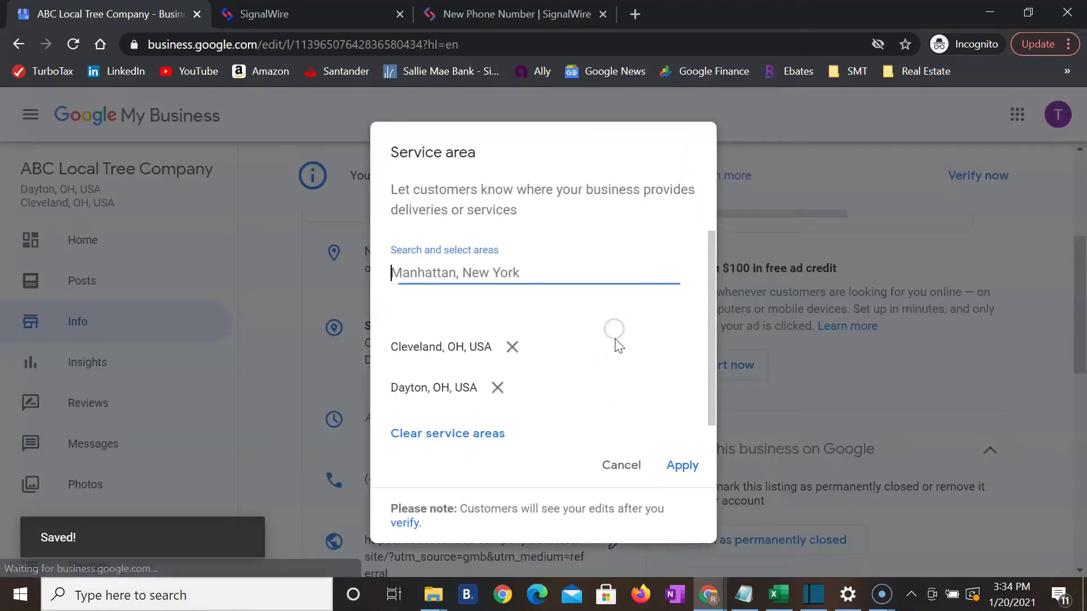
scroll(520, 363, "down", 1)
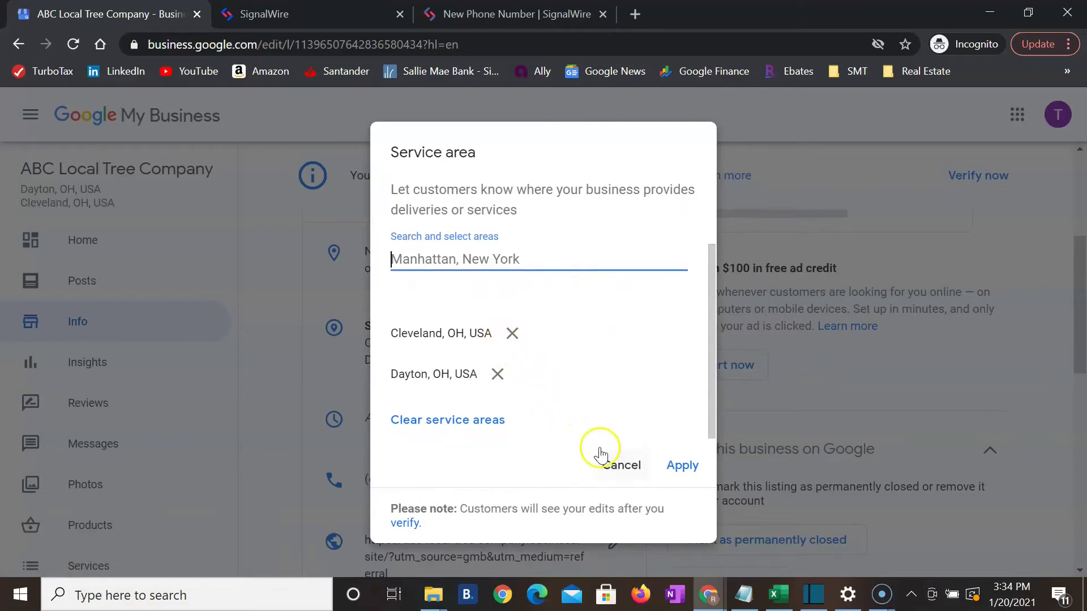
left_click(621, 466)
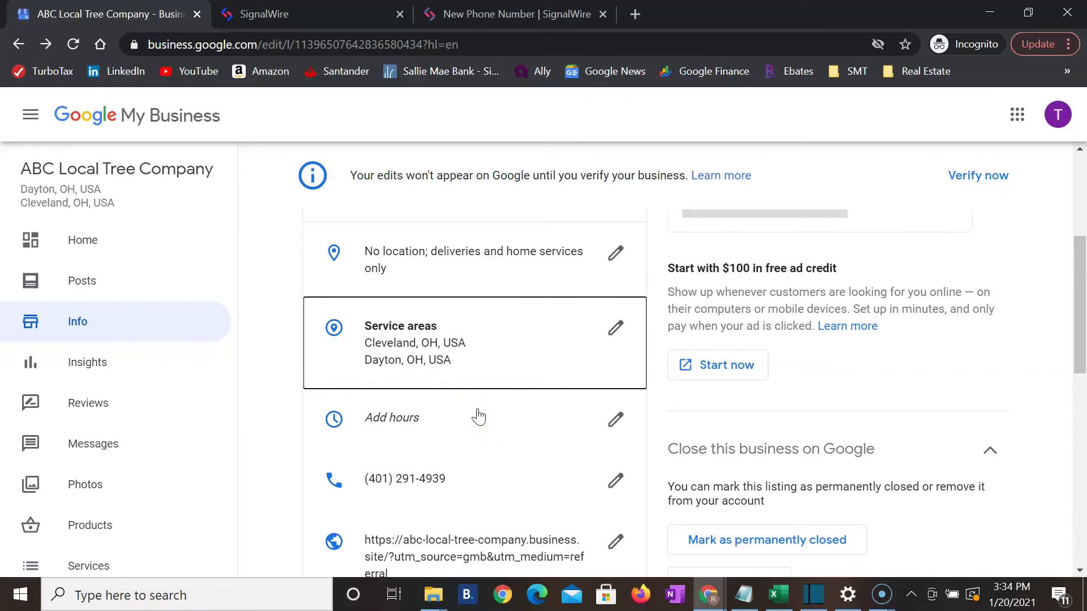
Step: Try switching Monday through Friday to open in the business hours, switch them back to closed, and discard the changes
scroll(509, 399, "down", 1)
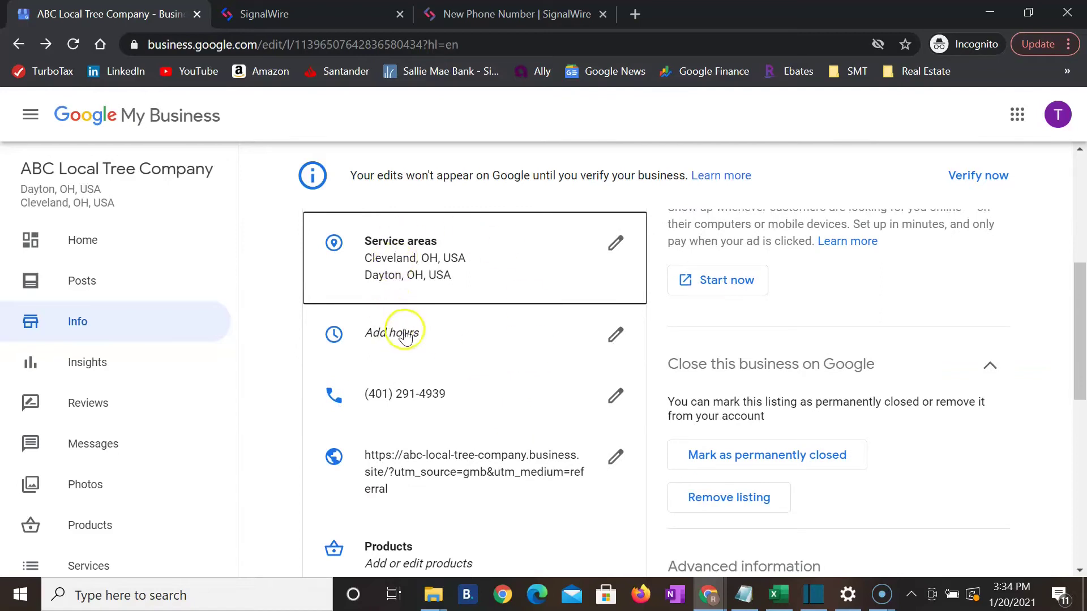
left_click(616, 339)
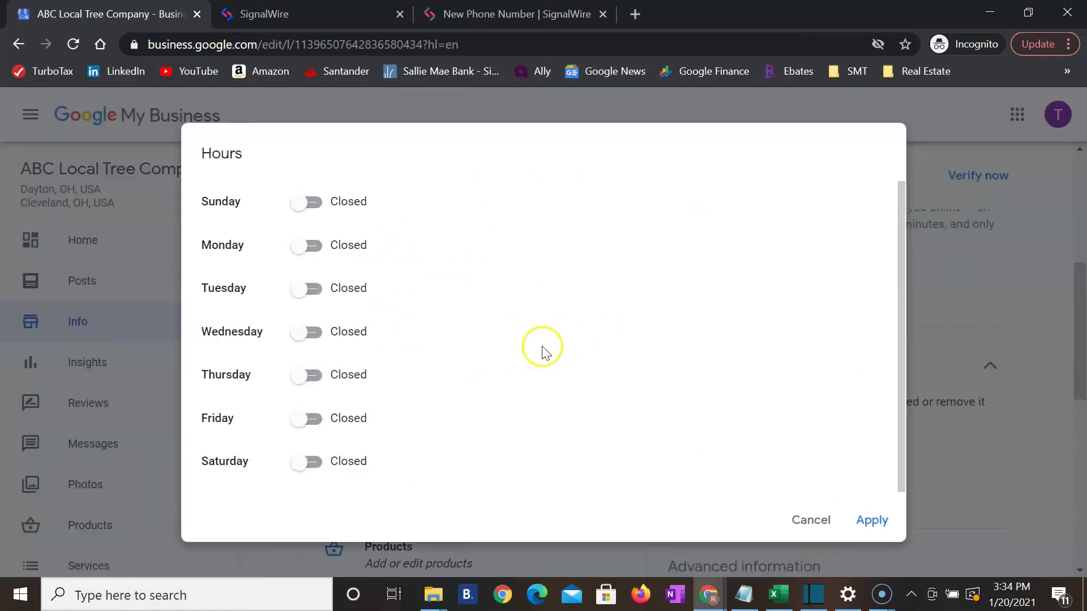
left_click(311, 247)
left_click(317, 290)
left_click(312, 334)
left_click(312, 375)
left_click(321, 418)
left_click(302, 244)
left_click(296, 290)
left_click(296, 334)
left_click(300, 374)
left_click(297, 416)
left_click(804, 520)
Step: Look over the lower sections of the Info page, view the Products page, and return to the Info page
scroll(518, 316, "down", 3)
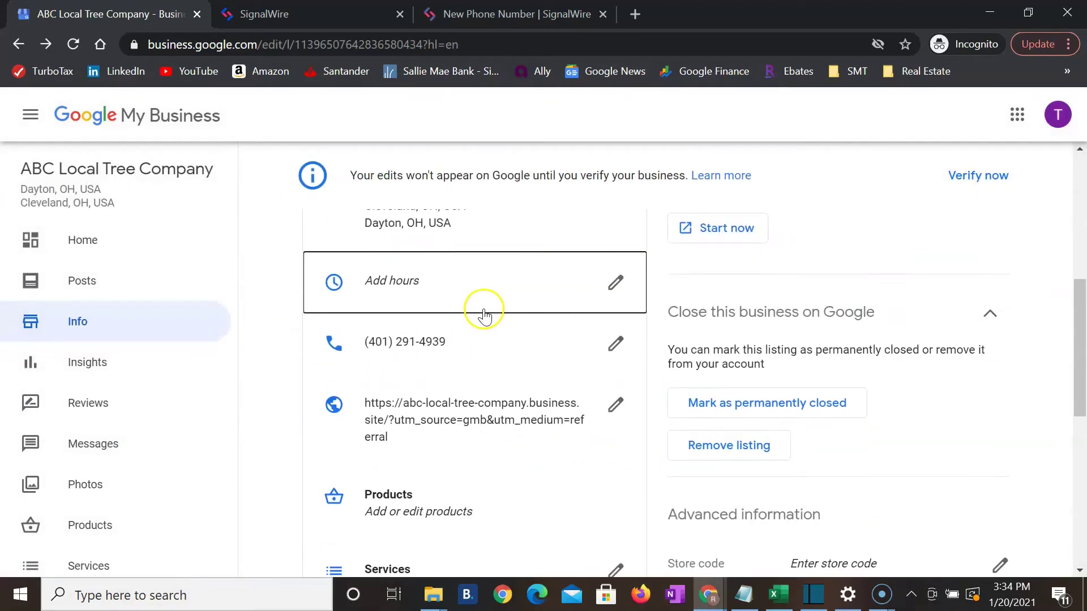
scroll(467, 317, "down", 2)
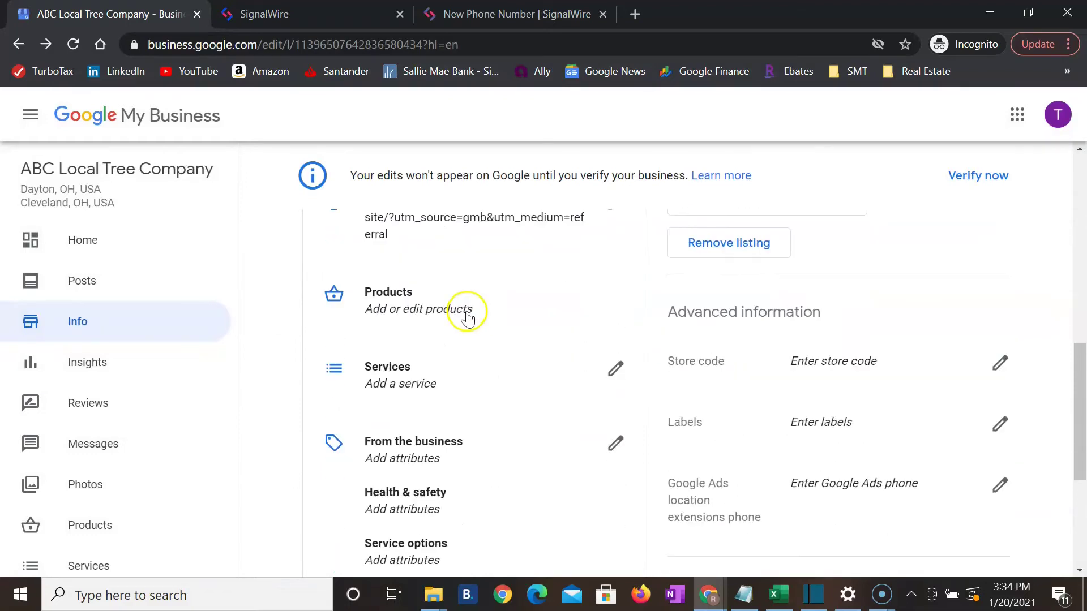
scroll(445, 346, "down", 2)
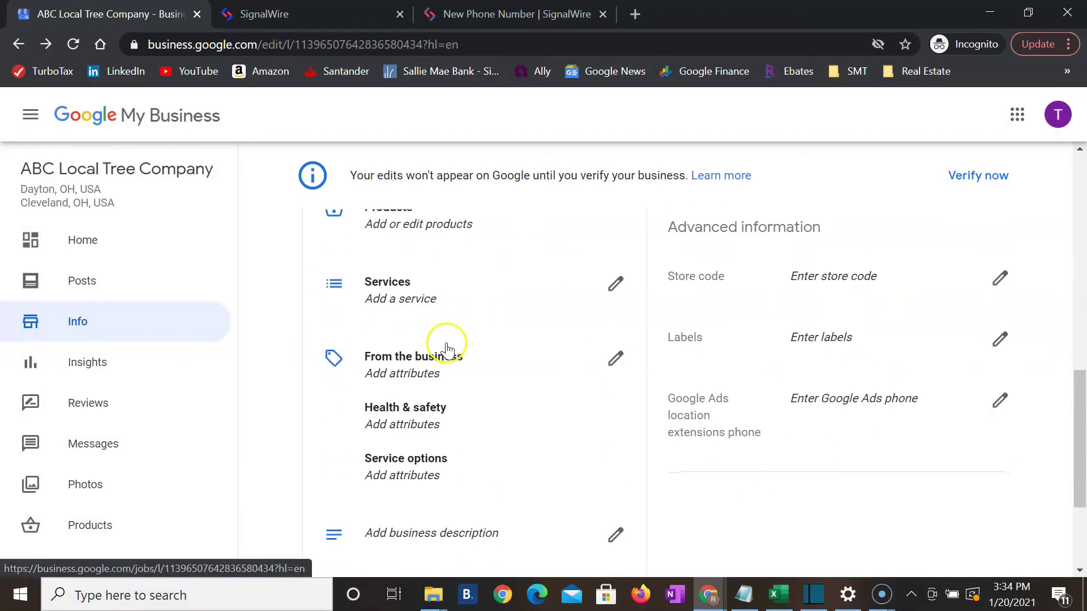
scroll(453, 342, "up", 2)
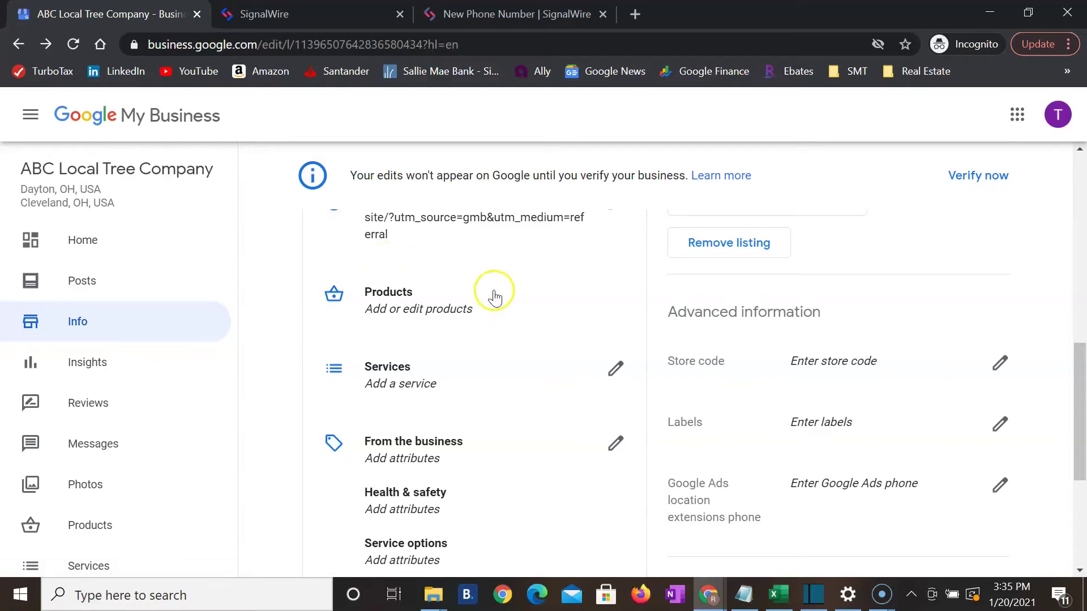
left_click(386, 292)
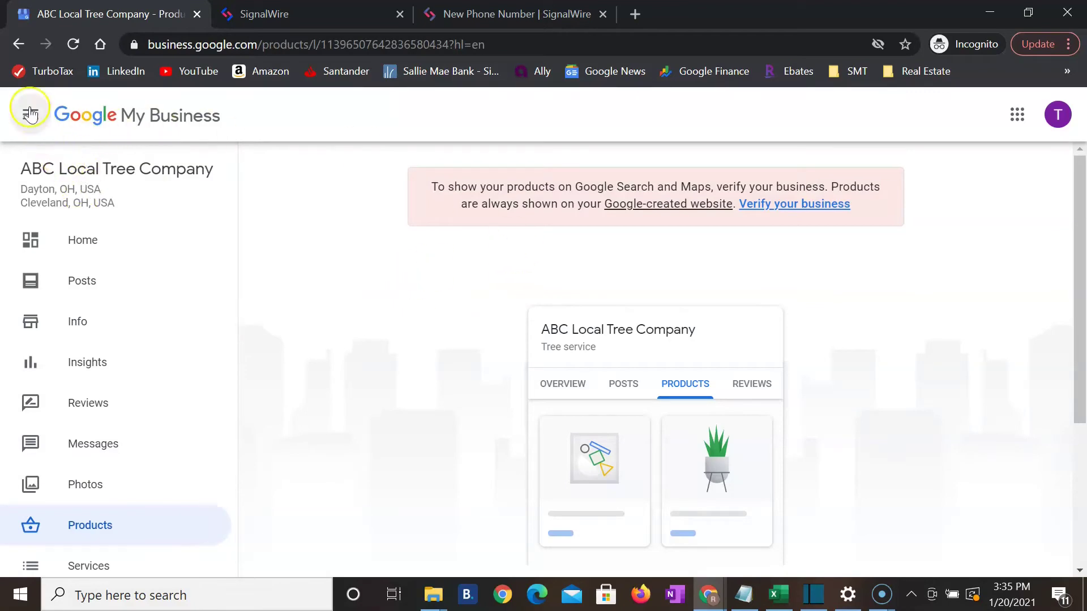
left_click(17, 48)
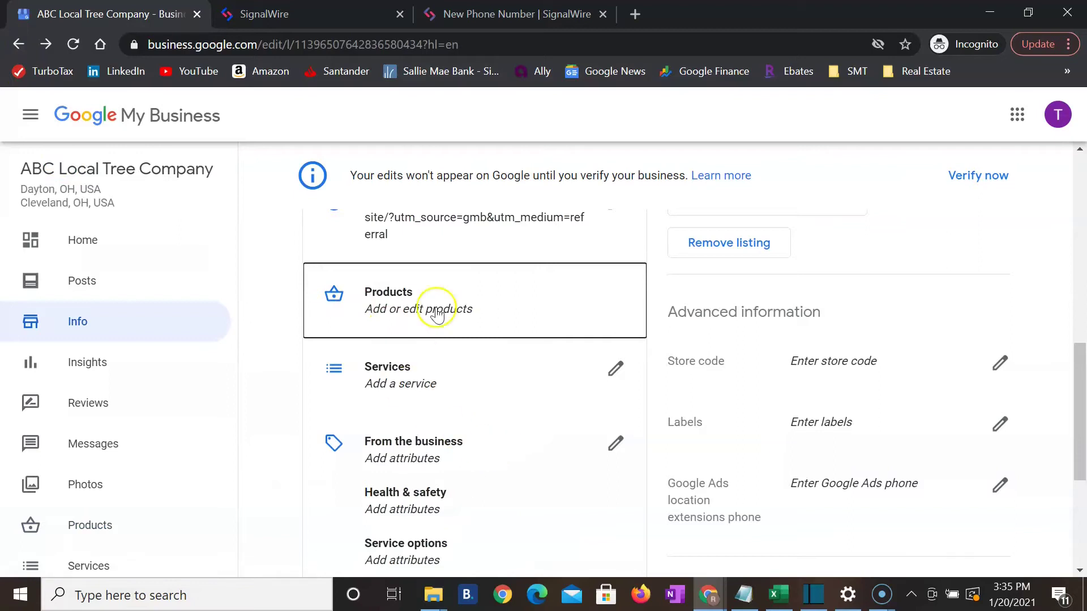
Step: Add stump removal, tree removal, tree trimming and pruning, cabling and bracing, tree planting and tree transplanting to the listing's services and save them
left_click(508, 371)
left_click(520, 374)
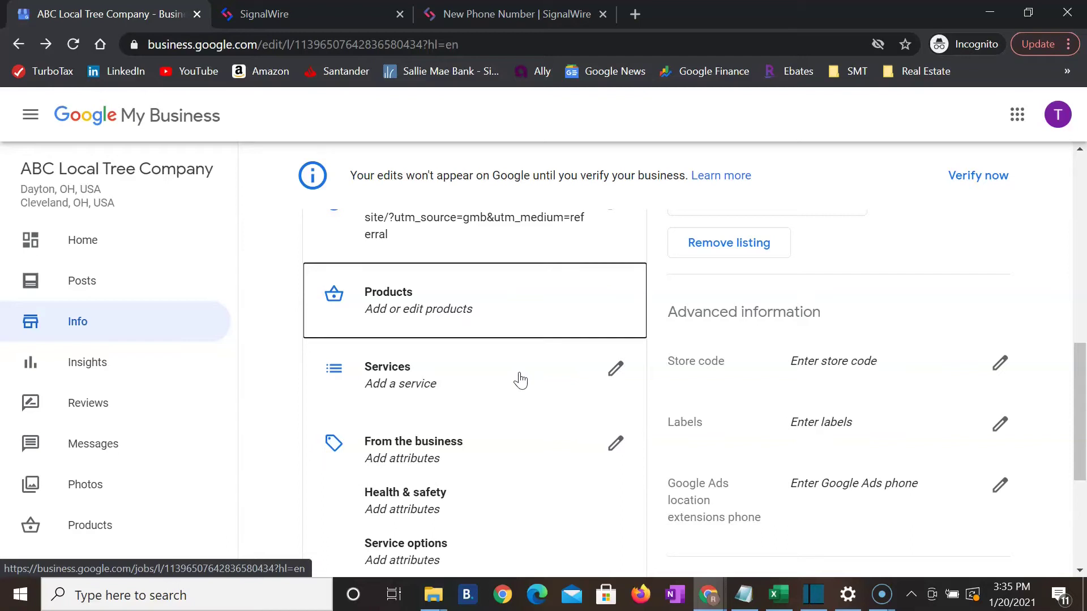
scroll(520, 380, "down", 2)
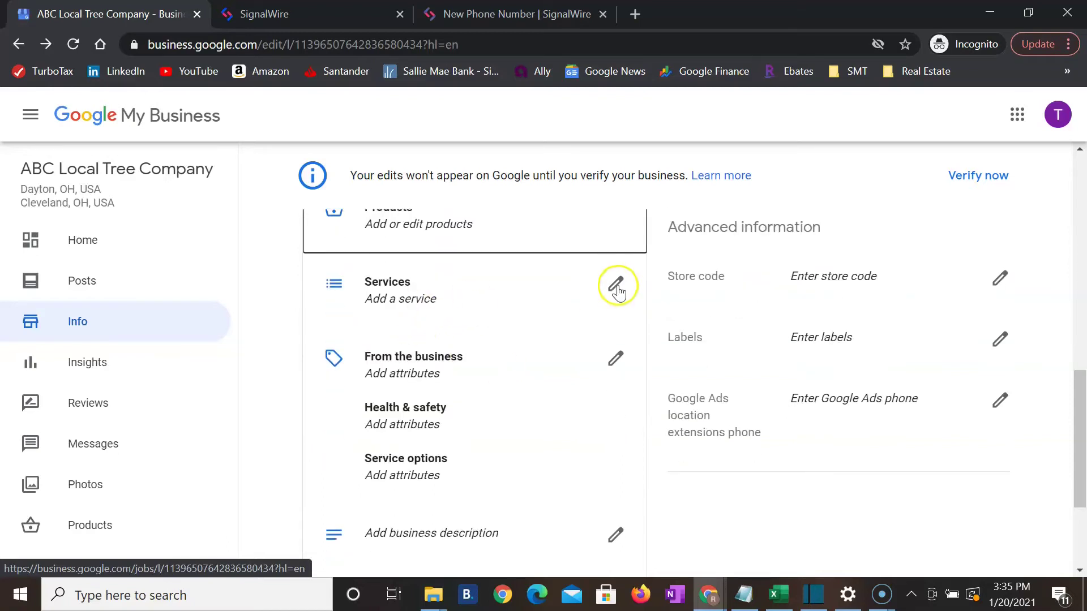
left_click(615, 284)
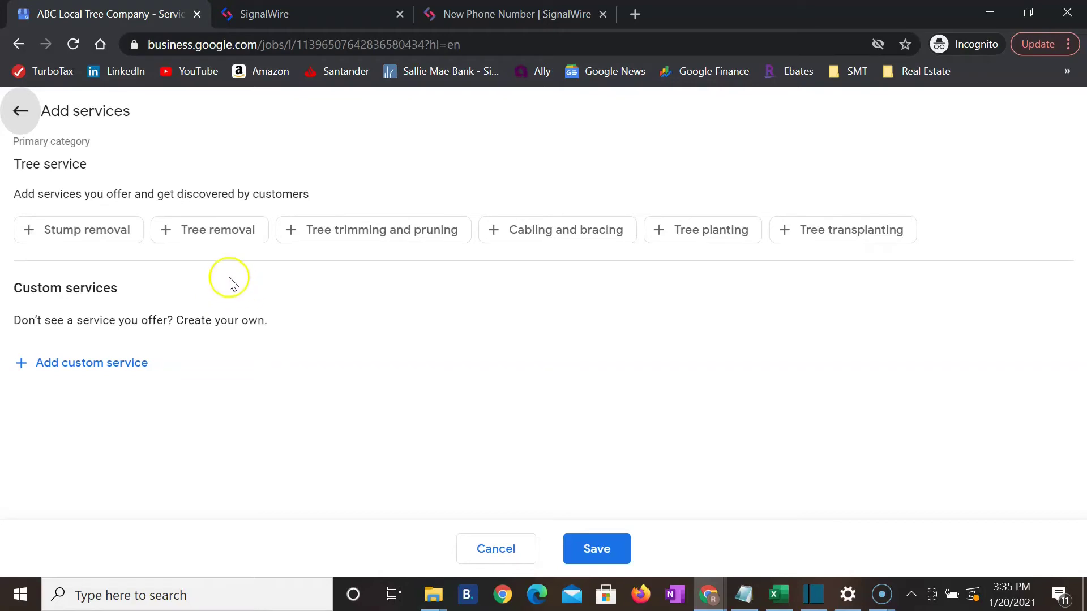
left_click(107, 243)
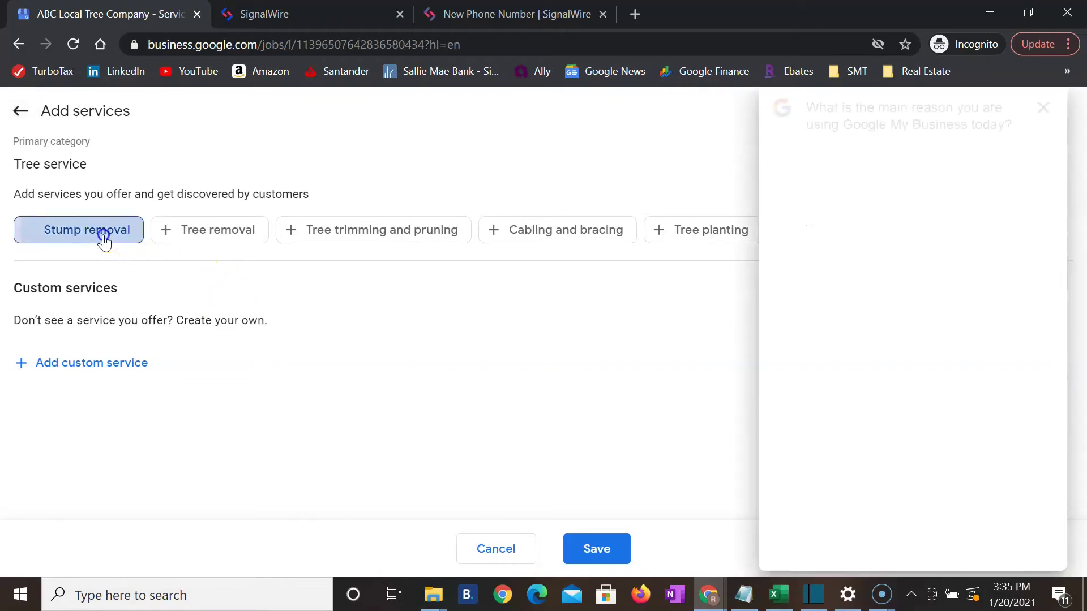
left_click(194, 236)
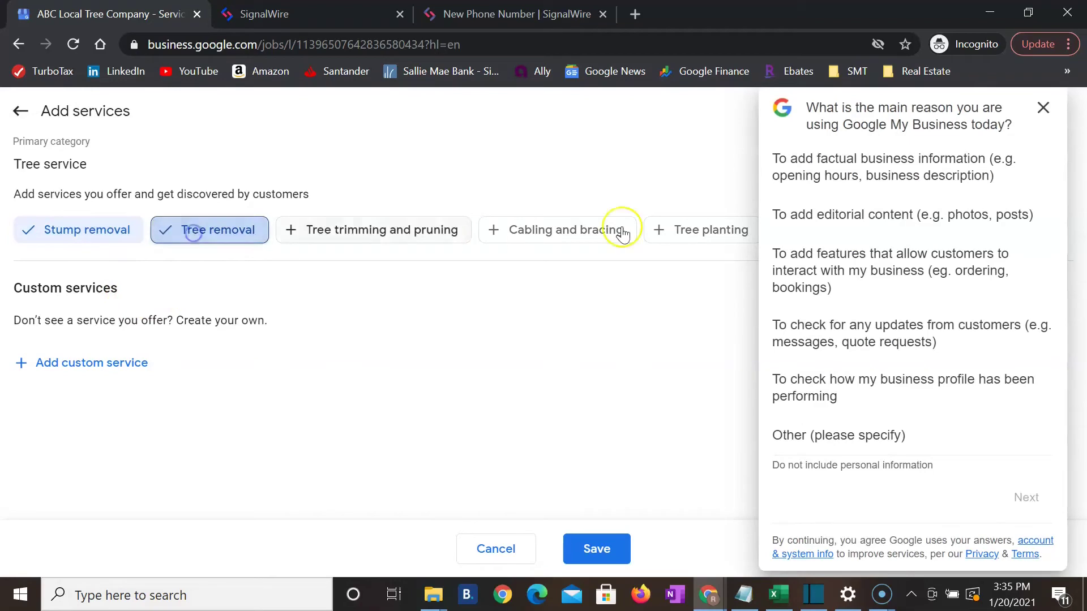
left_click(1043, 108)
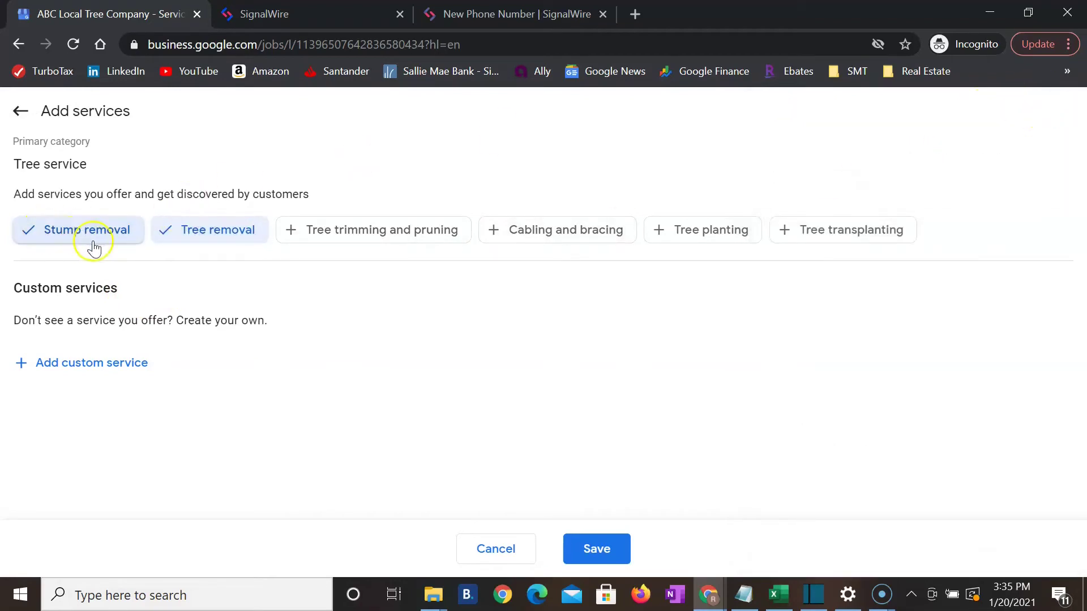
left_click(320, 243)
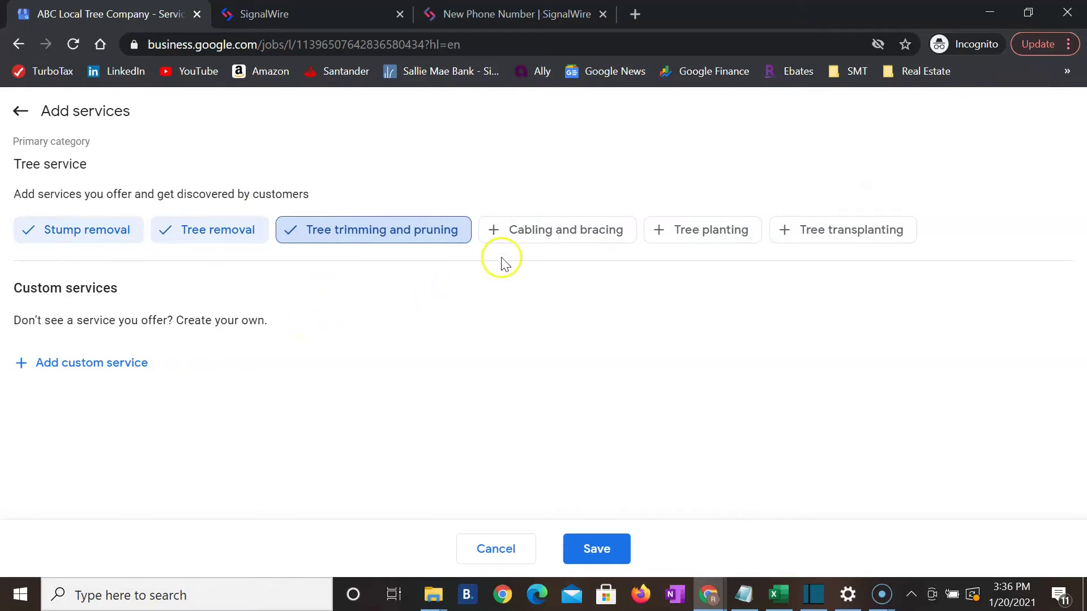
left_click(527, 238)
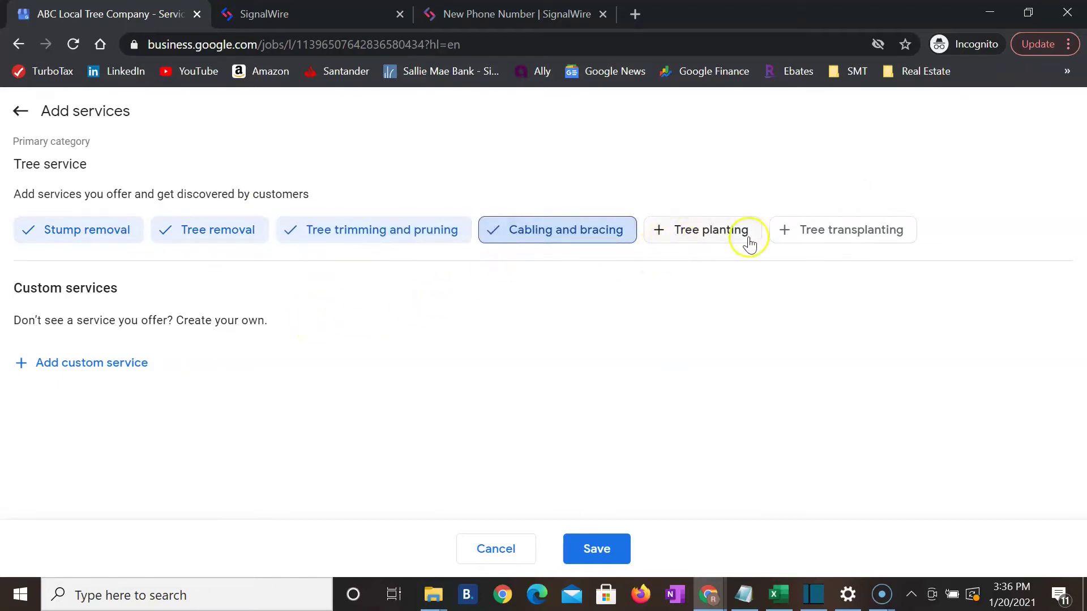
left_click(718, 238)
left_click(810, 238)
left_click(595, 548)
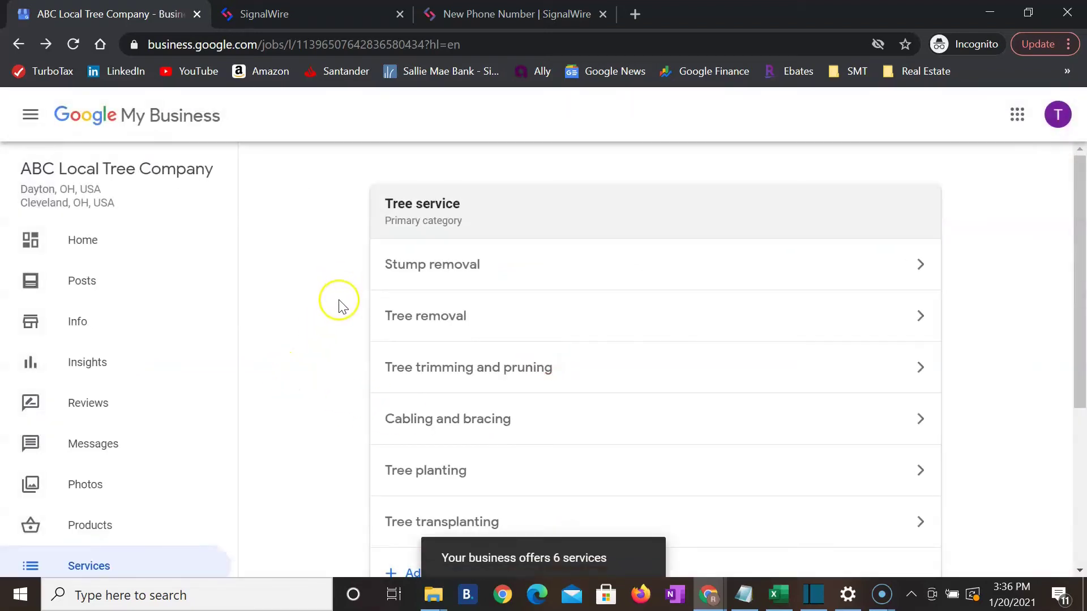
Step: Look over the services listed under the Tree service and Arborist and tree surgeon categories
scroll(341, 304, "down", 5)
scroll(341, 306, "up", 5)
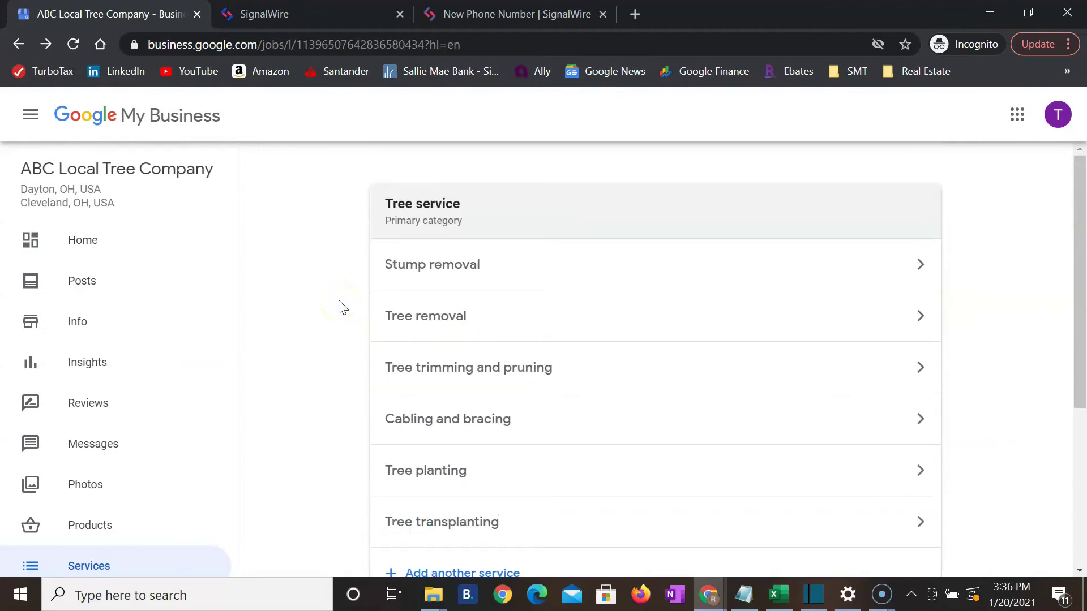
scroll(436, 308, "down", 2)
scroll(518, 307, "up", 2)
scroll(443, 270, "down", 2)
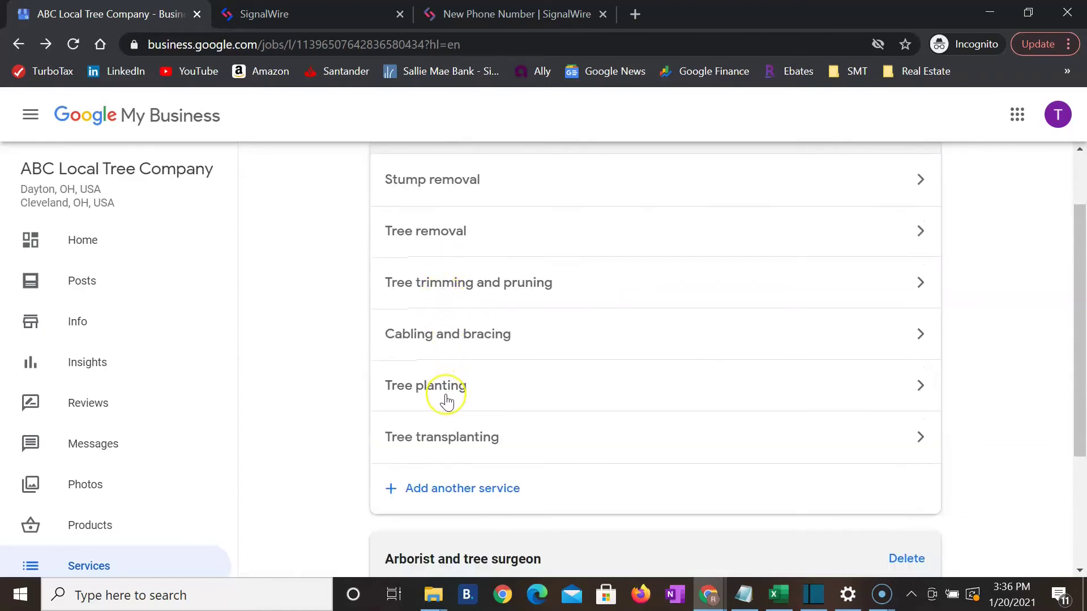
scroll(493, 408, "down", 3)
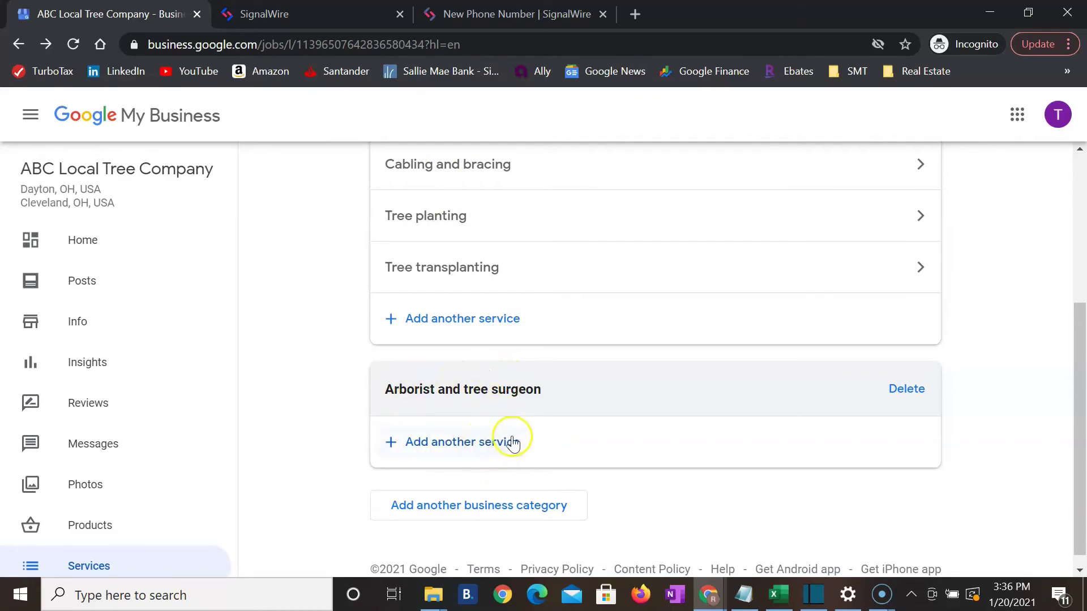
scroll(538, 439, "up", 2)
scroll(553, 426, "up", 1)
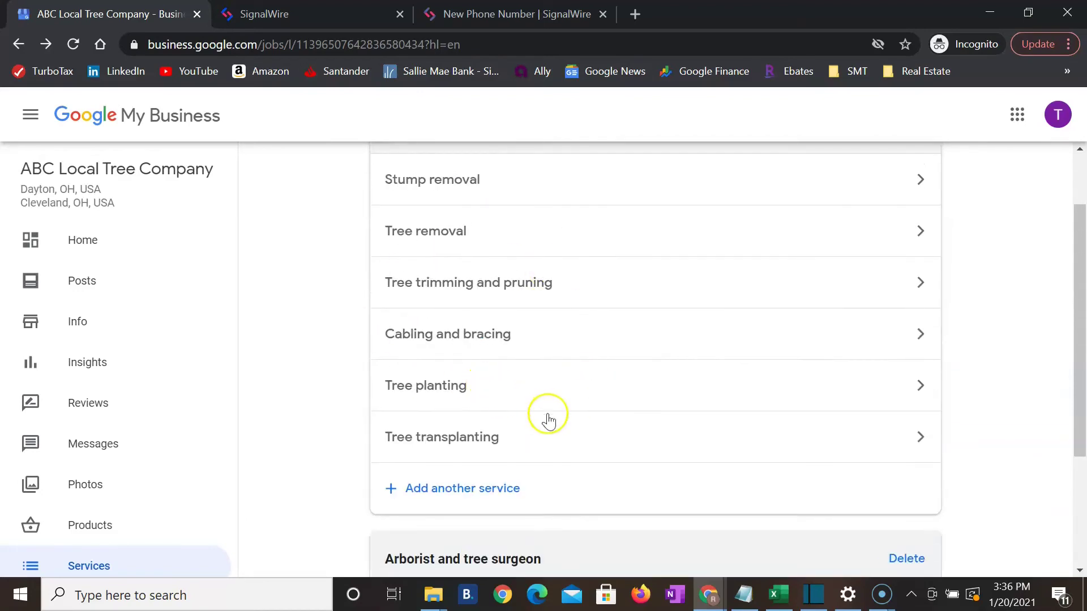
scroll(547, 420, "up", 2)
Step: Open the Stump removal service's details and view its price type options, leaving No price selected
left_click(497, 269)
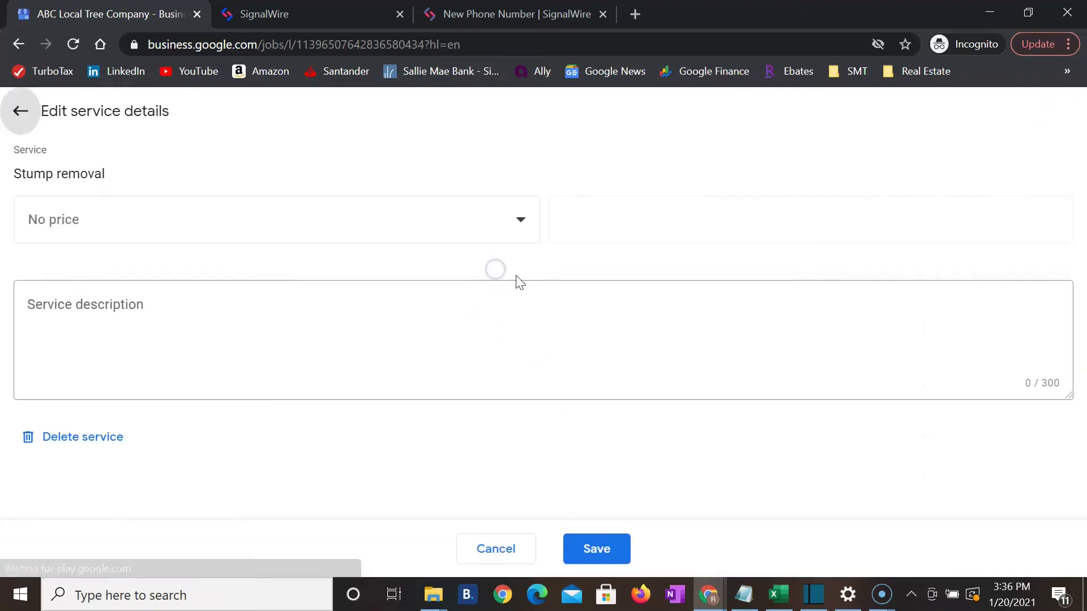
left_click(20, 111)
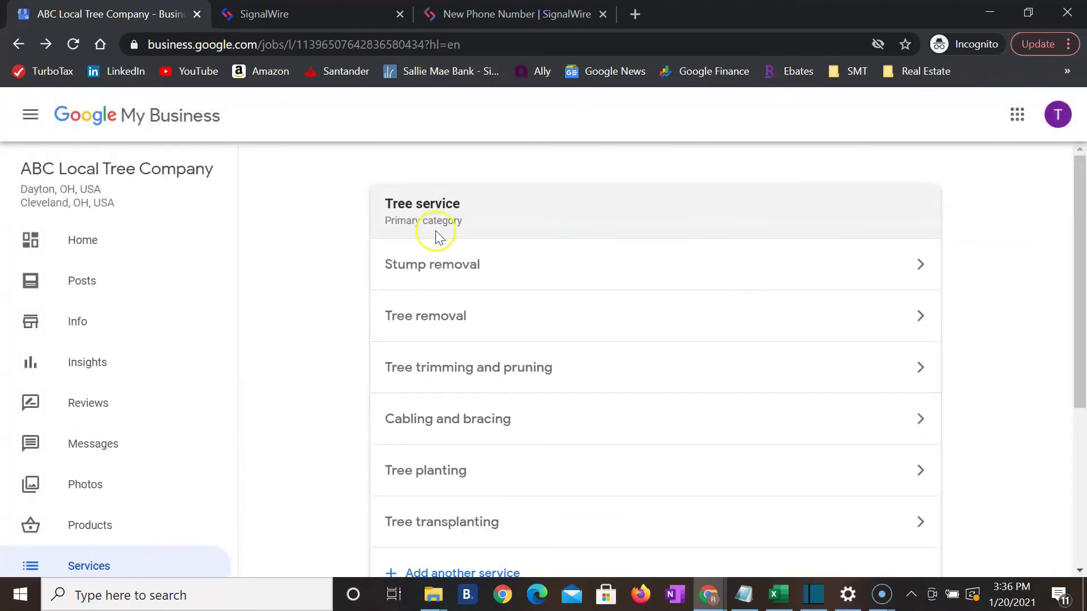
left_click(510, 267)
left_click(194, 224)
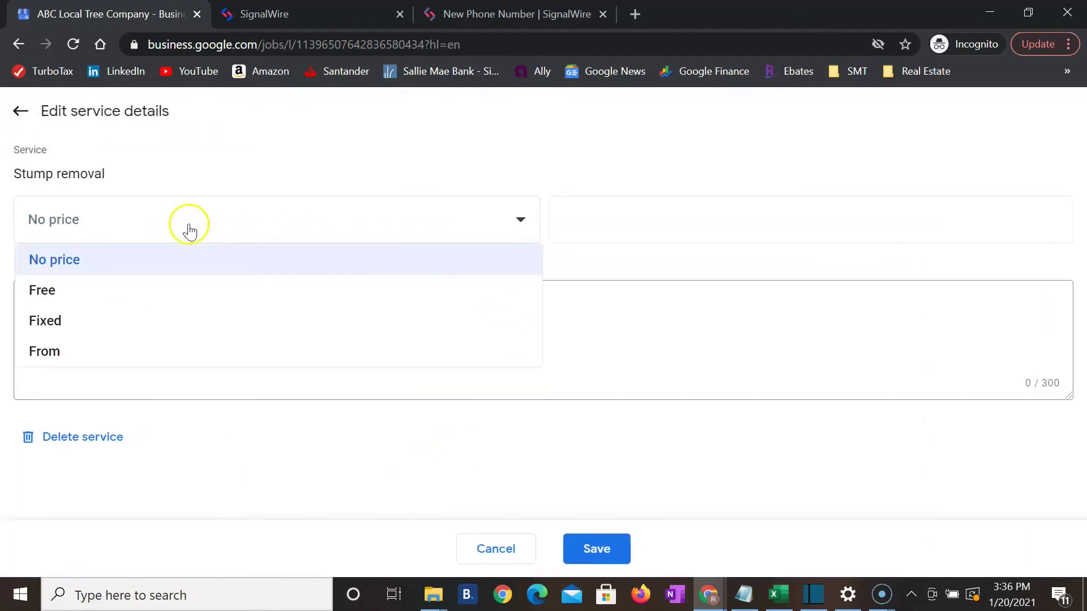
left_click(467, 172)
left_click(140, 227)
left_click(141, 226)
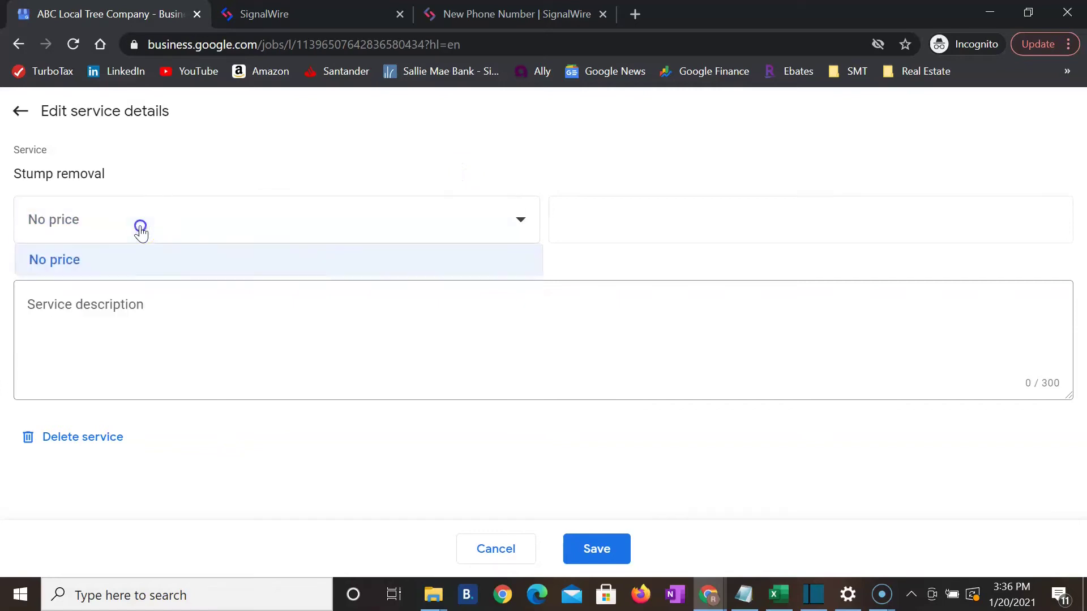
Step: Begin the Stump removal service description with "Our company provides the best quality tree stump grinding and tree stump removal in Cleveland"
left_click(294, 307)
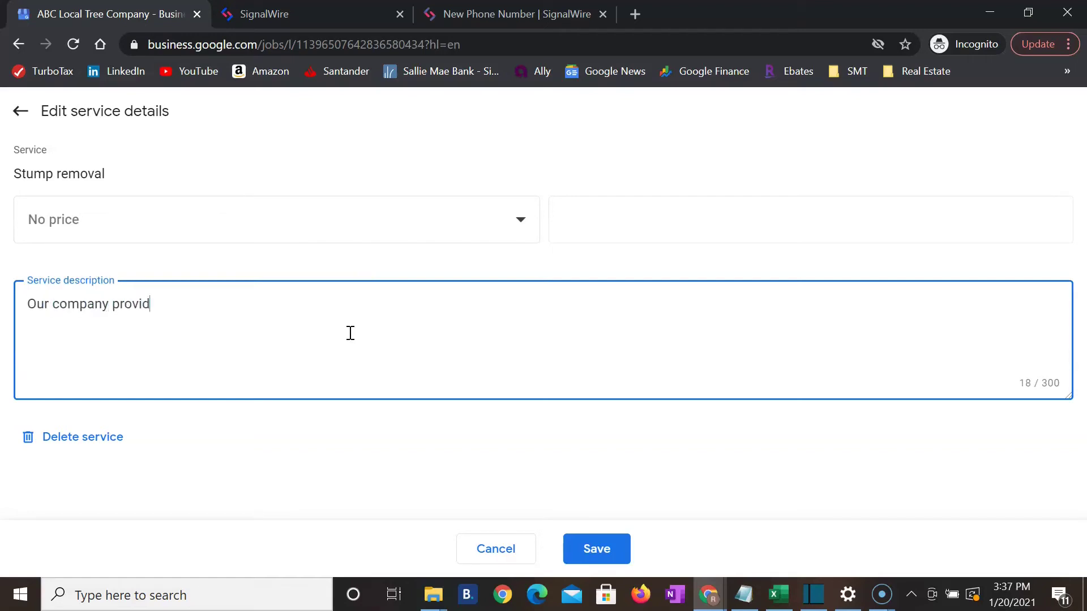
type("st quality ")
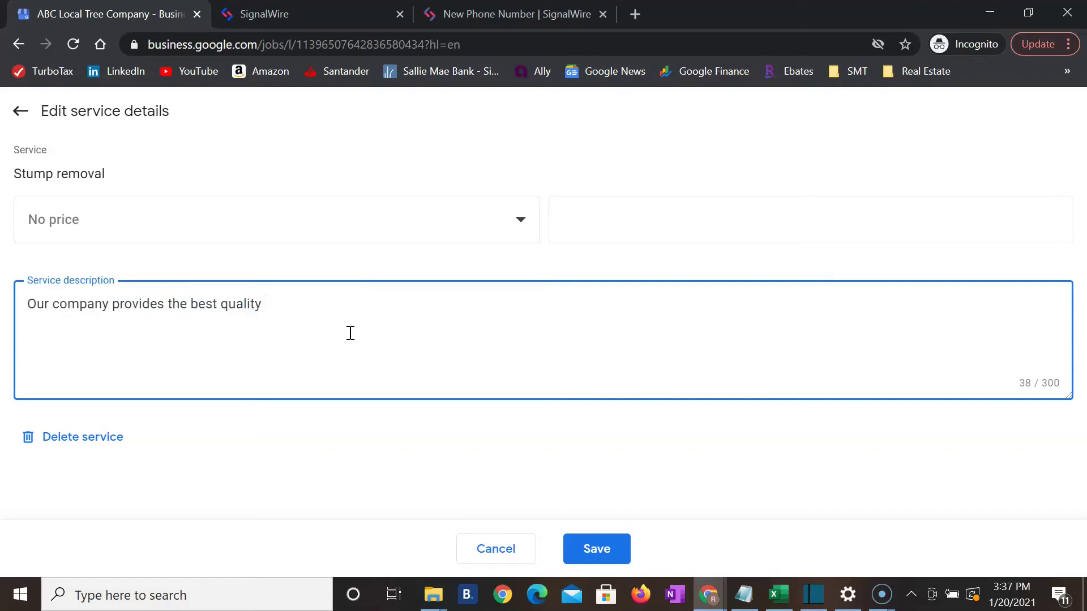
type("tree stump grinding and tree s")
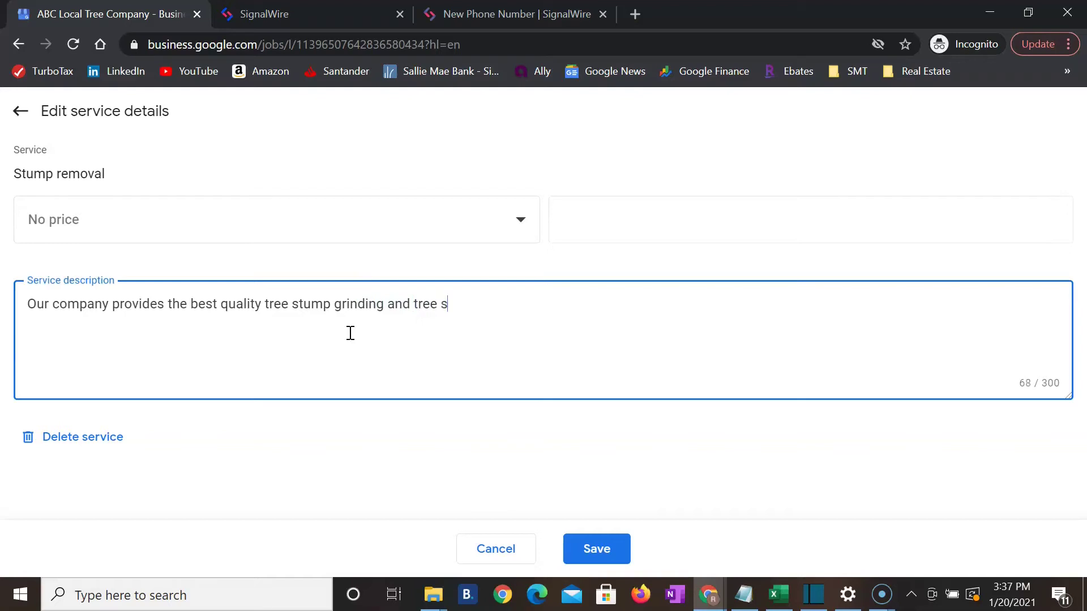
type("tump removal ion")
key("BackSpace")
key("BackSpace")
key("BackSpace")
type("in Cleveland ")
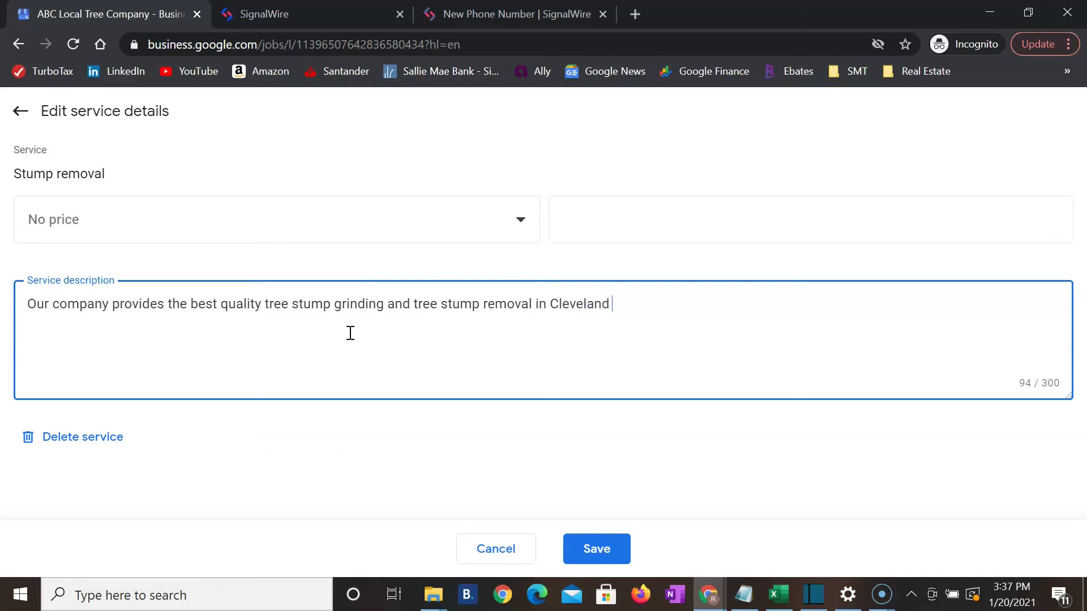
Step: Finish the Stump removal description with "Ohio and as well as neighboring cities and towns." and save the service details
type("Ohio and as well a")
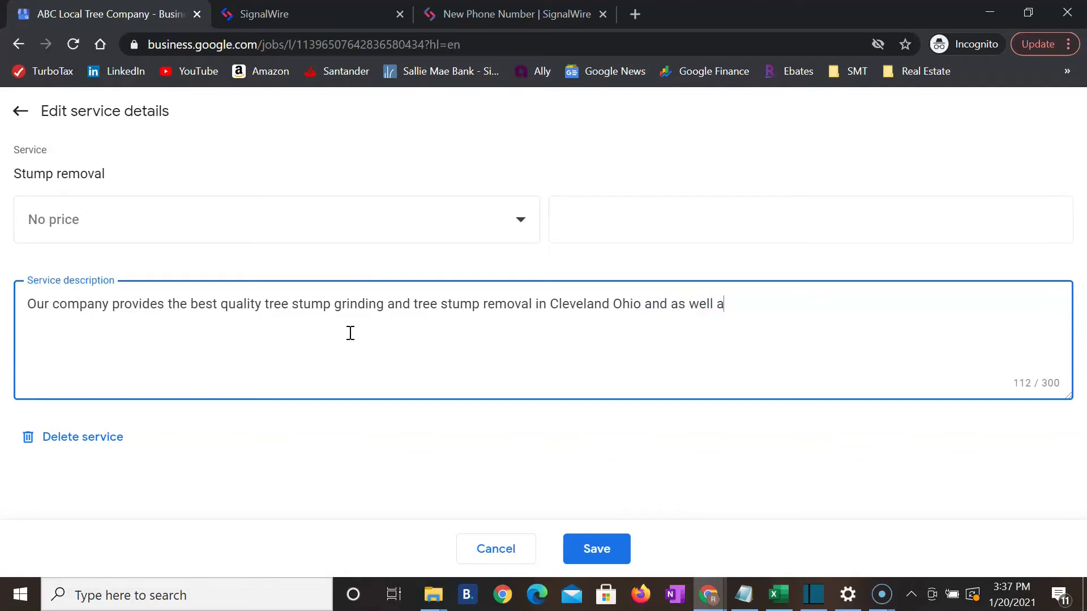
type("s neighborin")
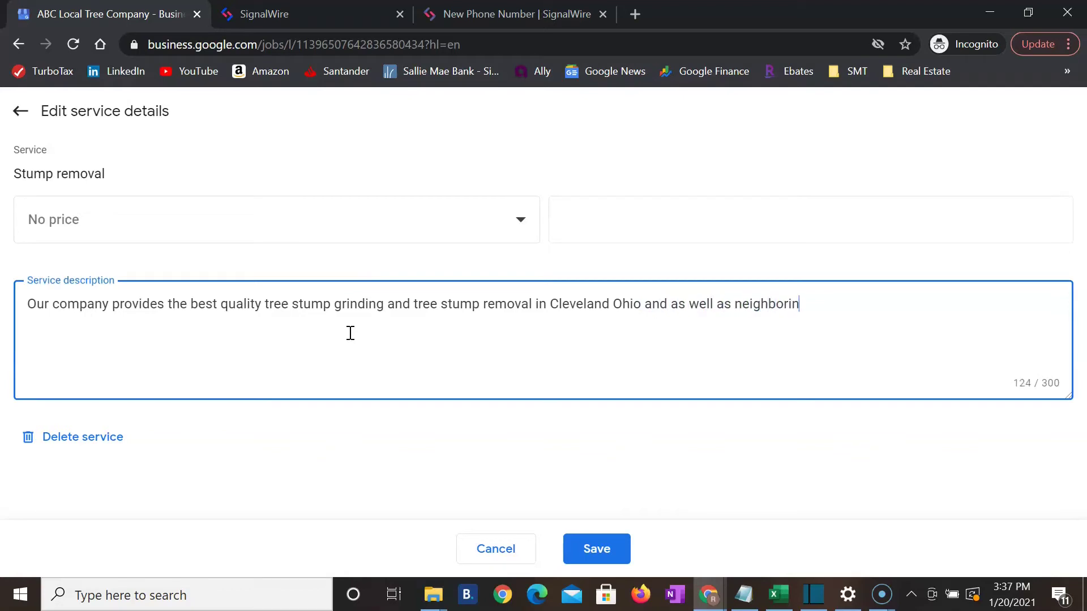
type("g citu")
key("BackSpace")
type("ies and town")
key("BackSpace")
key("BackSpace")
type("wns.")
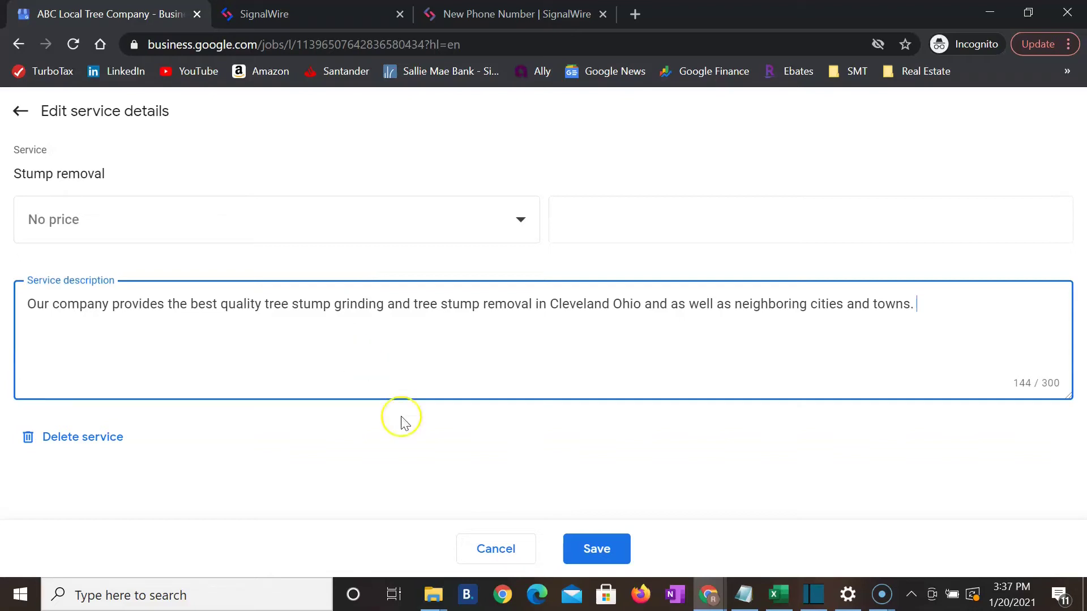
left_click(599, 549)
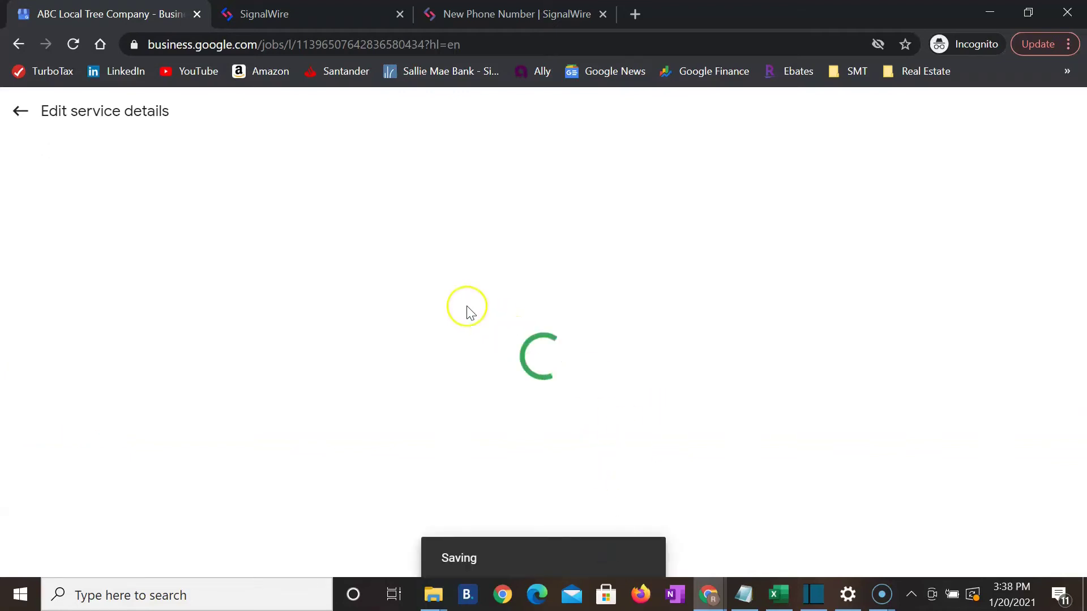
left_click(20, 113)
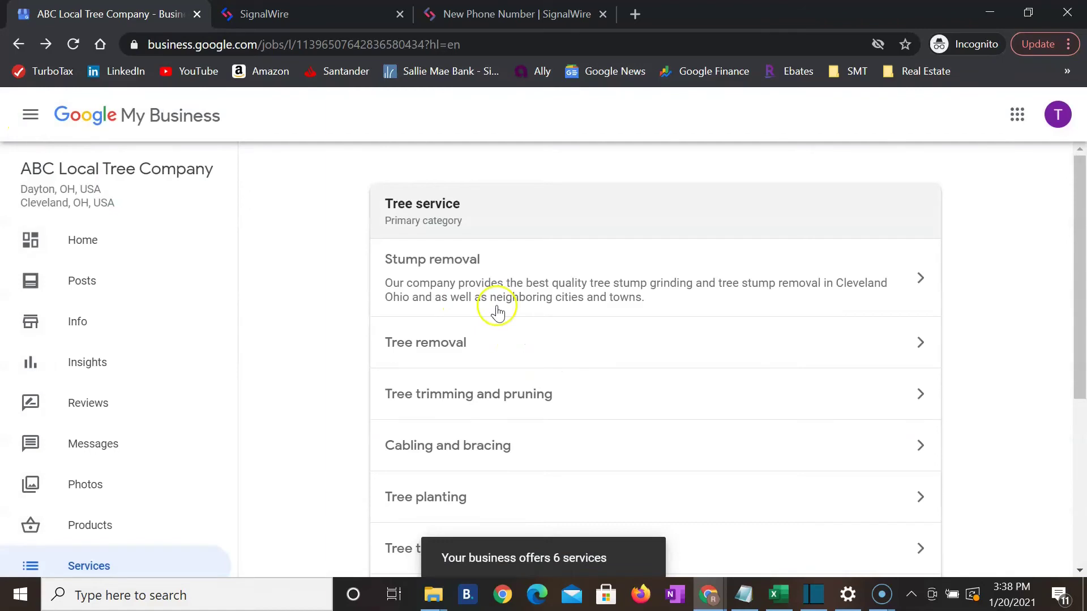
Step: Open the listing's Photos page and look over its sections for adding a logo, cover photo and videos
scroll(426, 218, "down", 2)
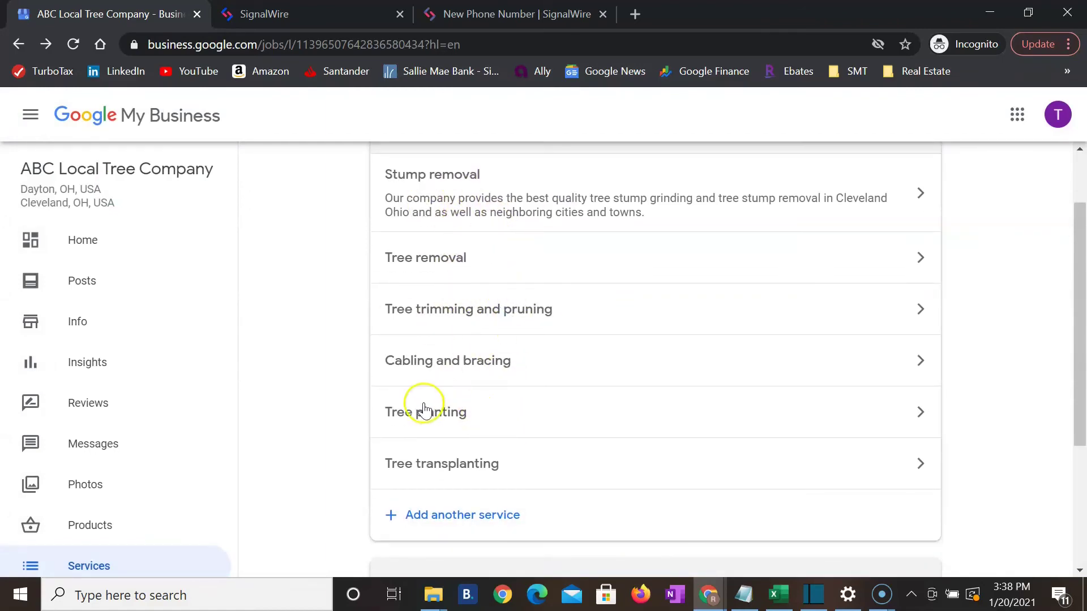
scroll(209, 407, "down", 2)
scroll(207, 408, "down", 1)
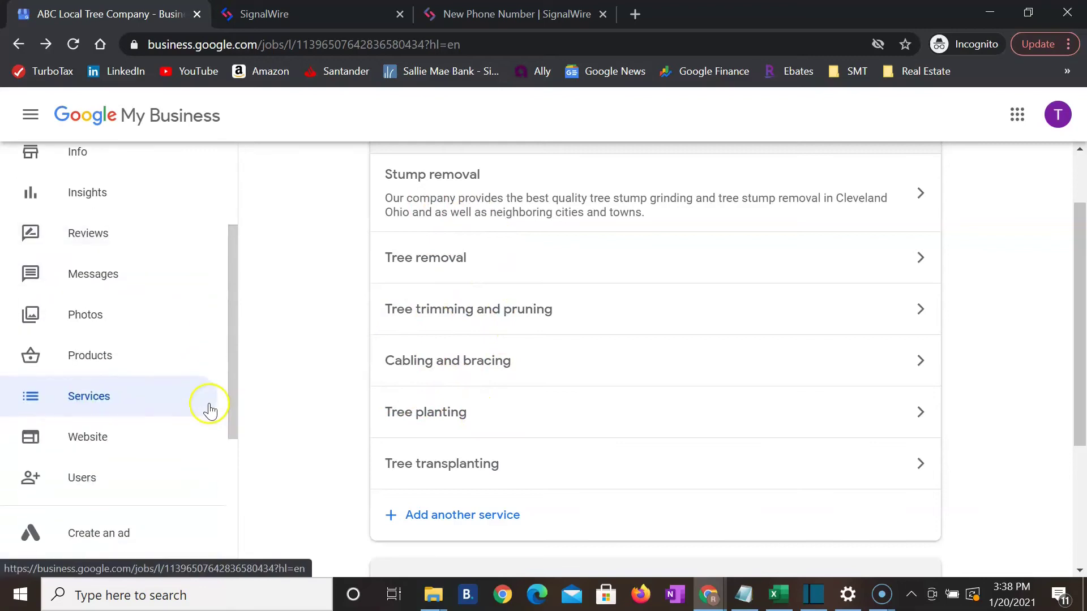
left_click(89, 312)
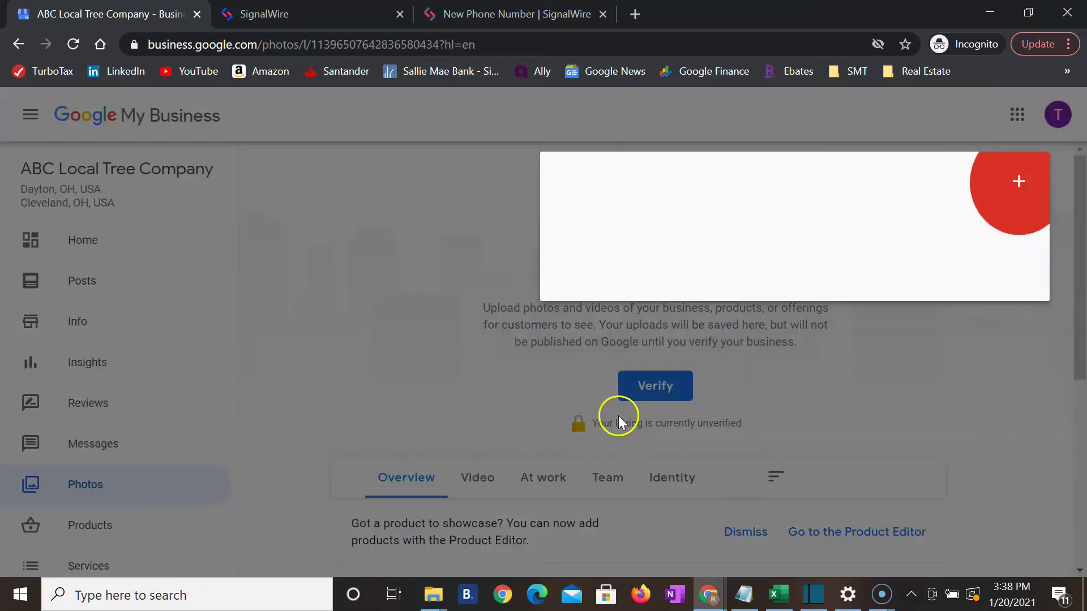
left_click(368, 382)
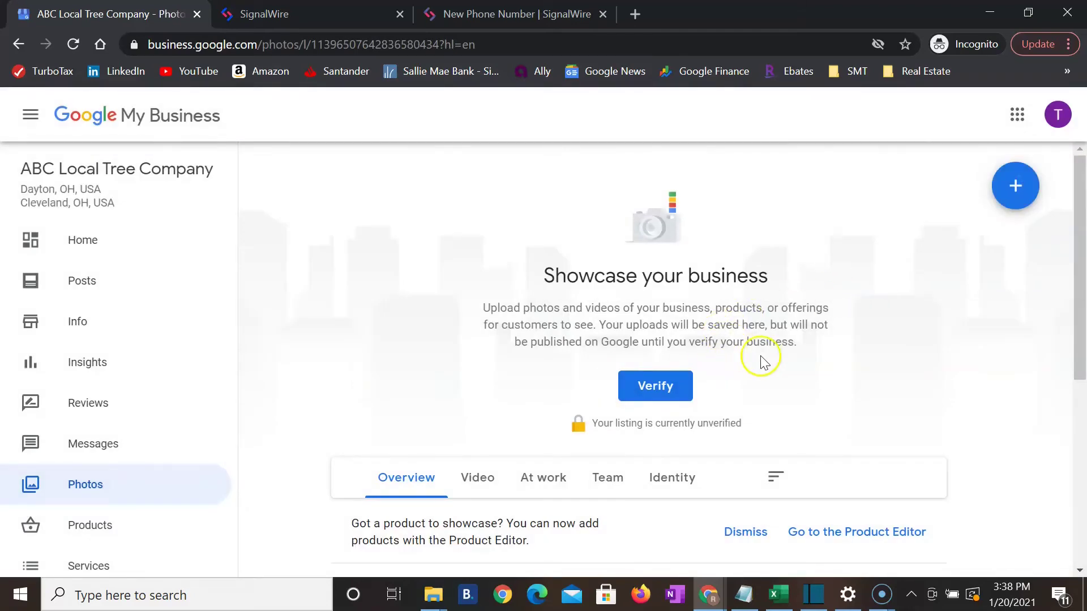
scroll(761, 362, "down", 5)
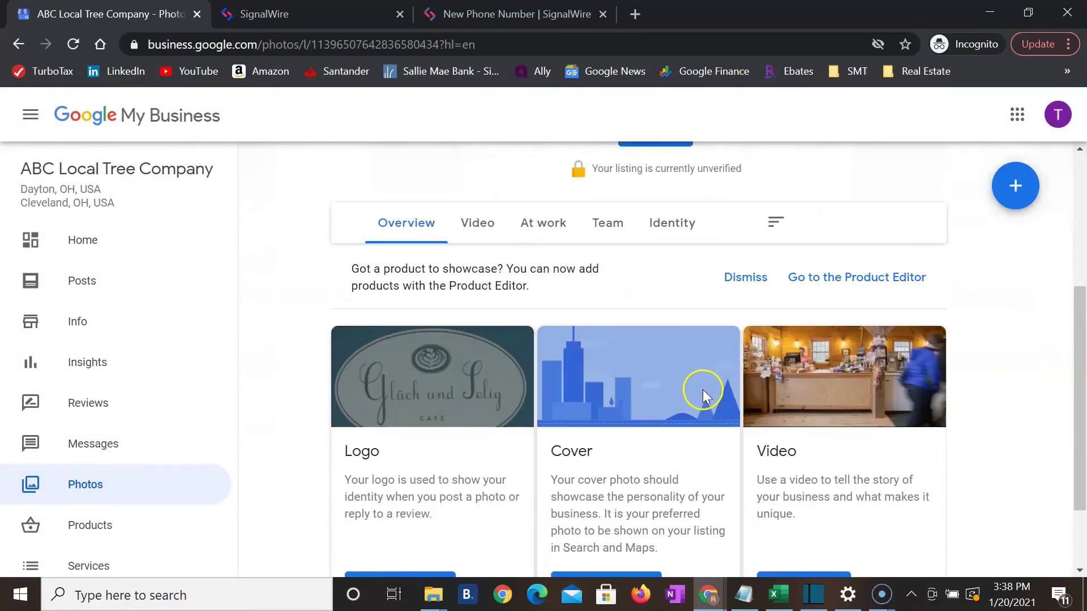
scroll(703, 391, "down", 2)
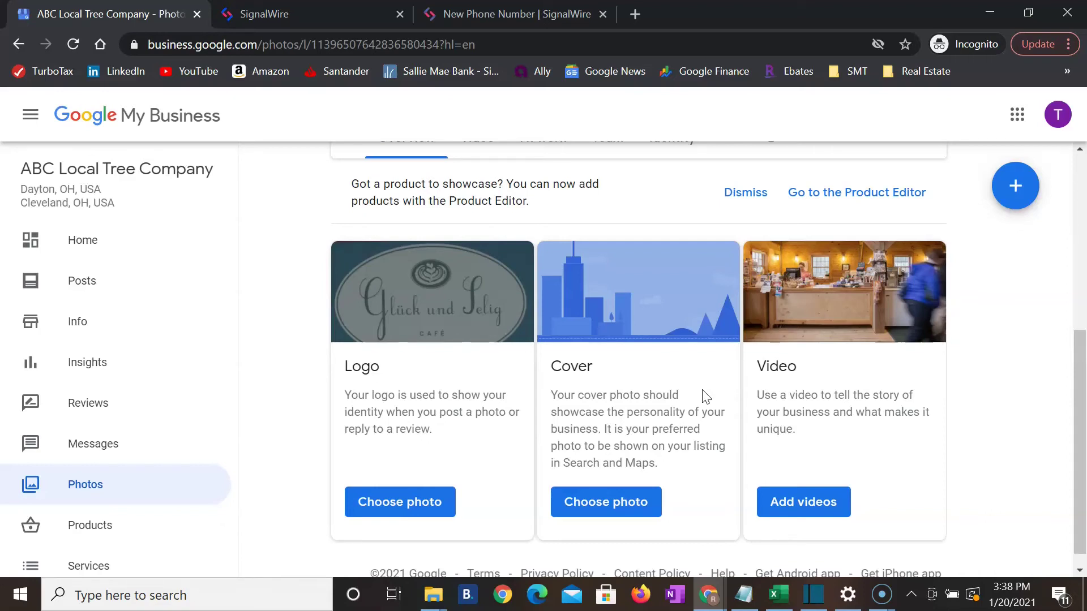
scroll(725, 384, "up", 3)
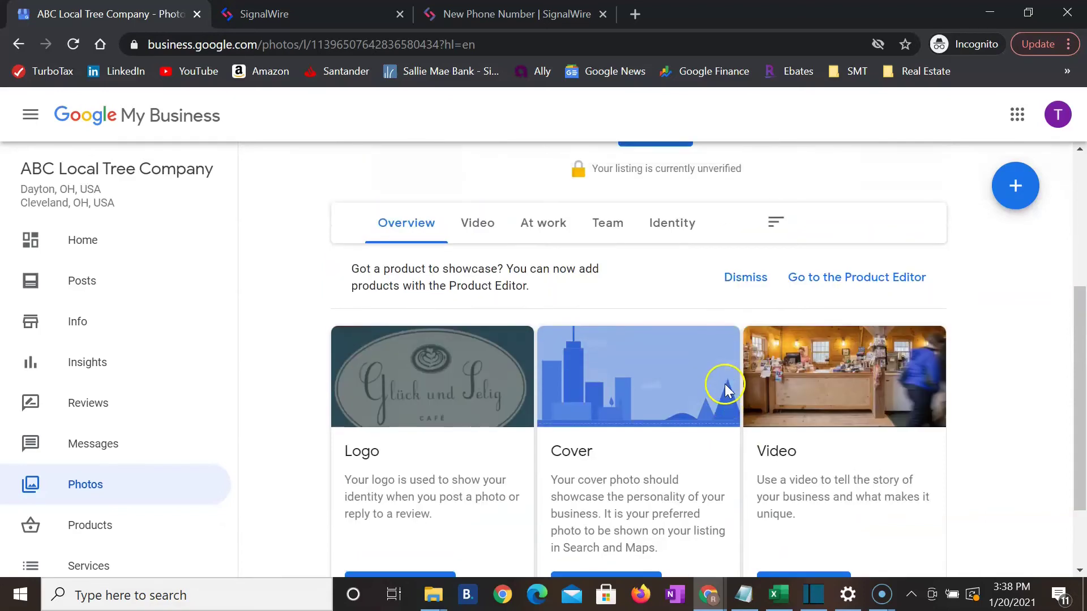
scroll(728, 385, "up", 3)
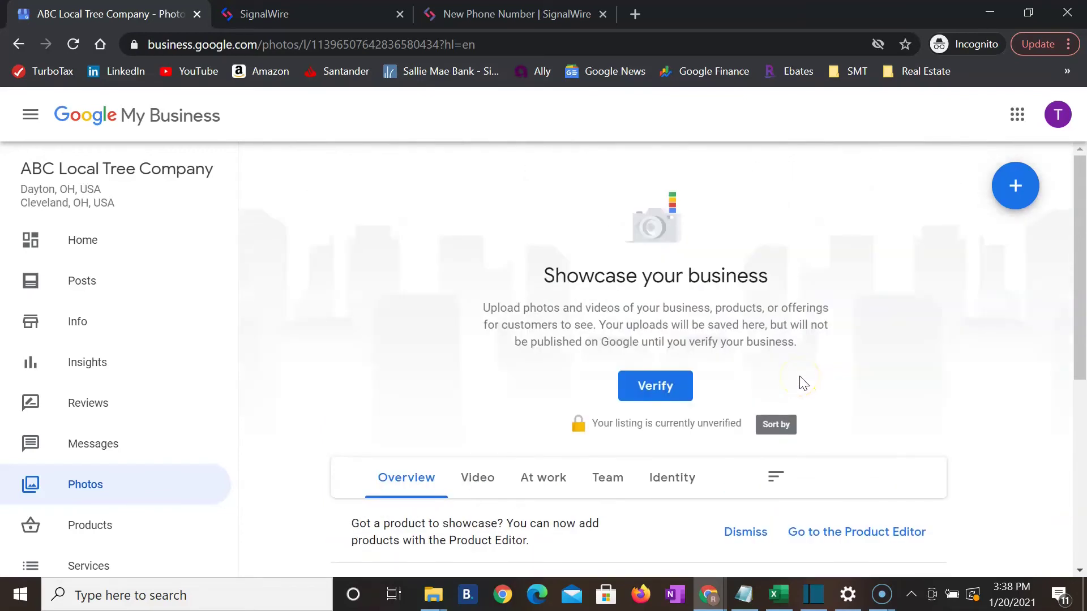
scroll(803, 383, "down", 2)
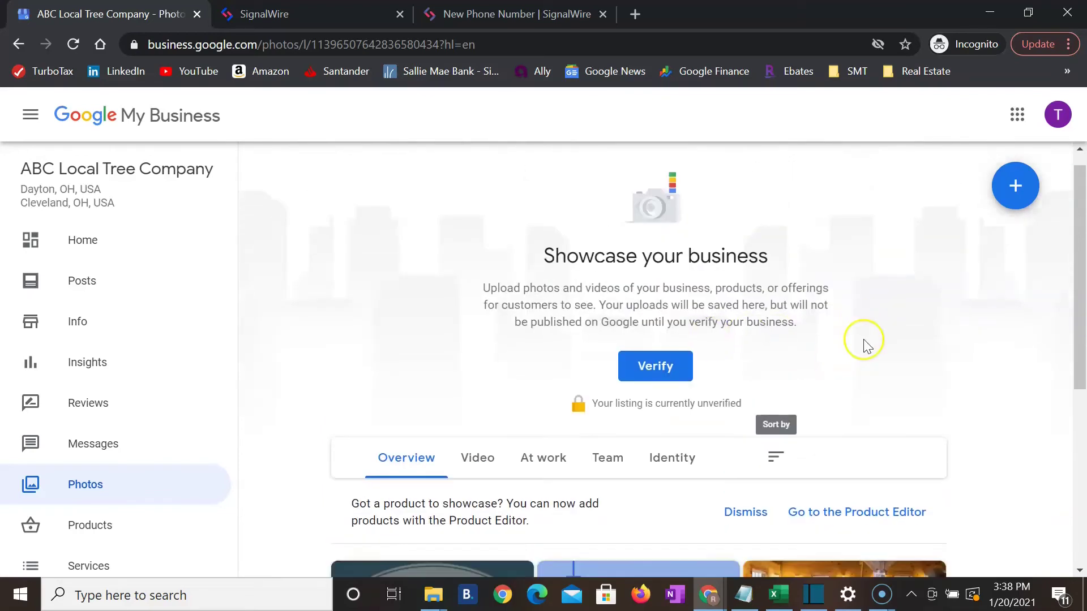
left_click(1015, 189)
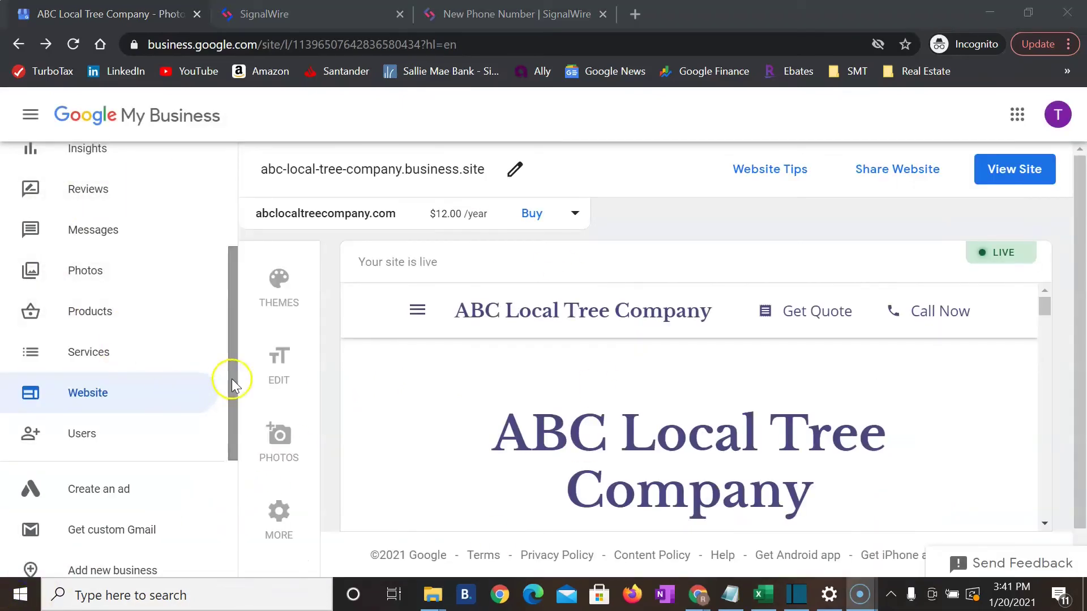
Step: Open the listing's Info page and look over its sections, including services, attributes, description, opening date, hours, phone and website
scroll(226, 335, "up", 3)
left_click(71, 285)
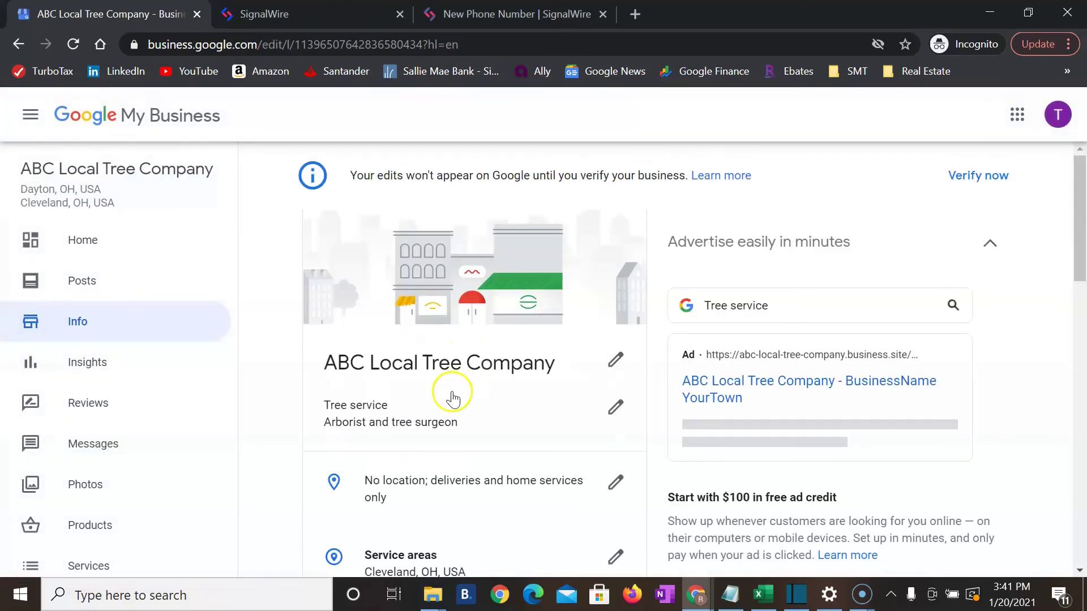
scroll(471, 406, "down", 5)
scroll(511, 416, "down", 10)
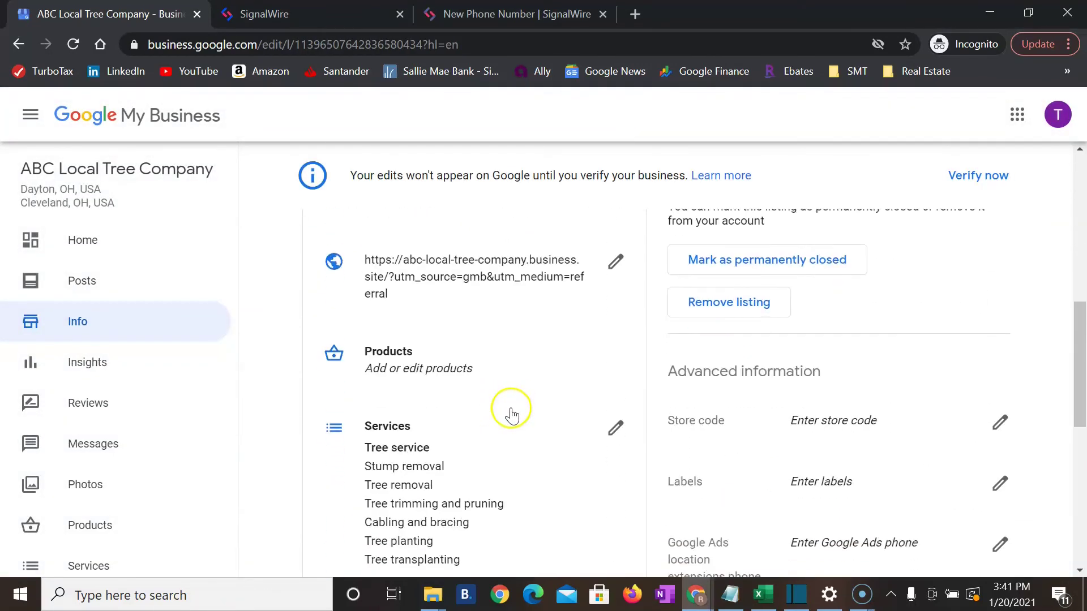
scroll(510, 416, "down", 1)
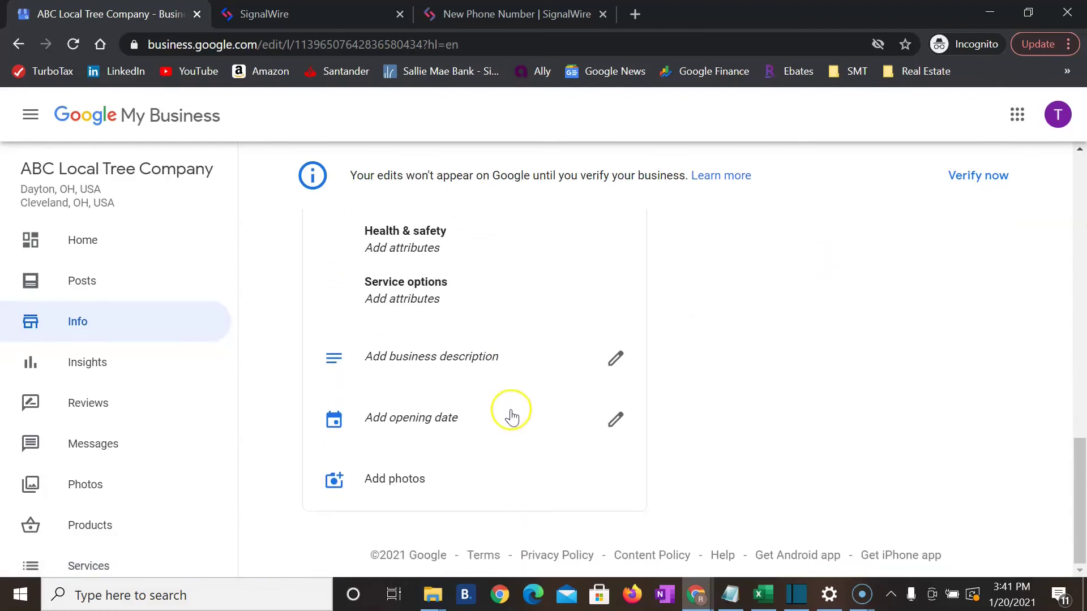
scroll(508, 421, "up", 3)
scroll(508, 422, "up", 6)
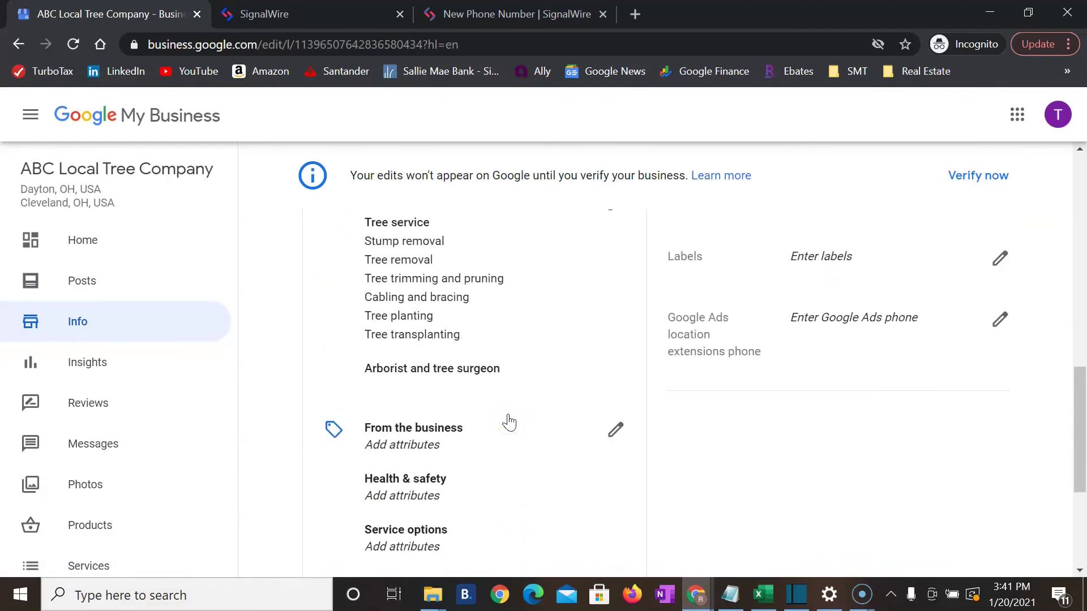
scroll(509, 423, "up", 1)
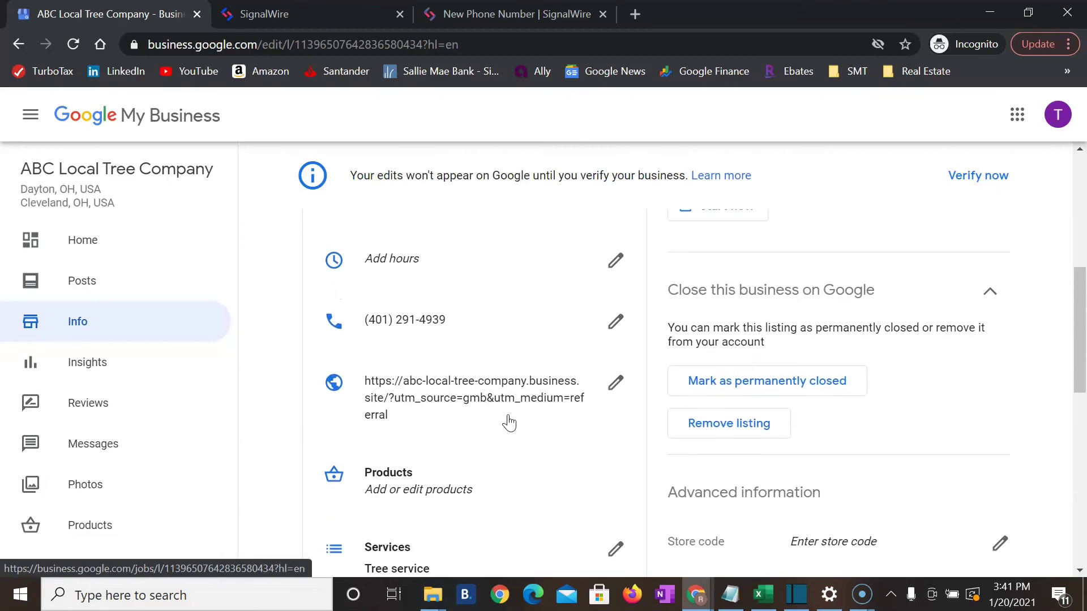
scroll(509, 423, "up", 1)
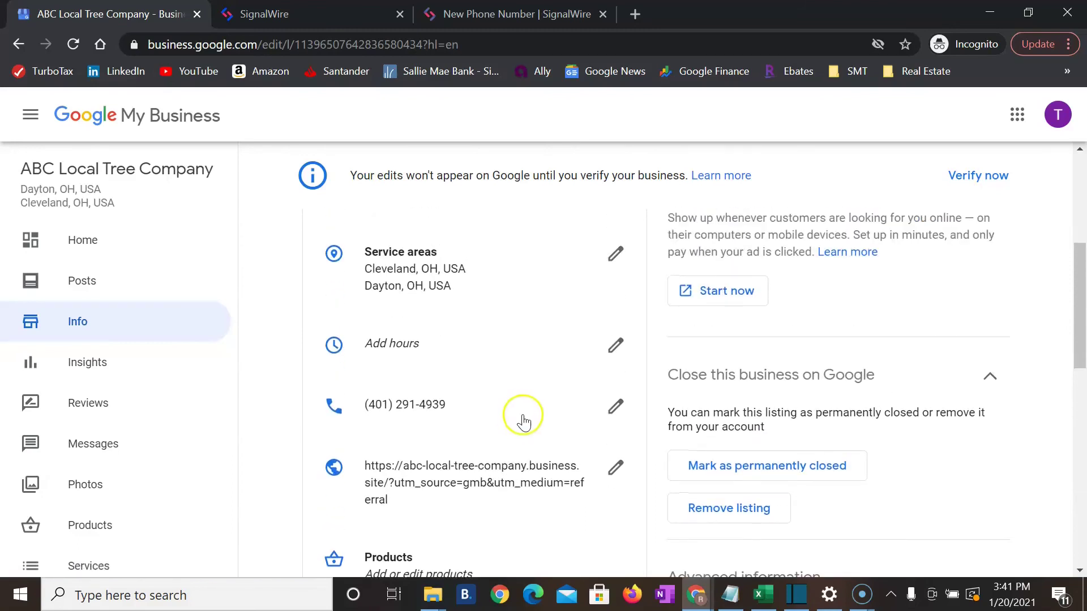
scroll(521, 419, "down", 1)
left_click(615, 385)
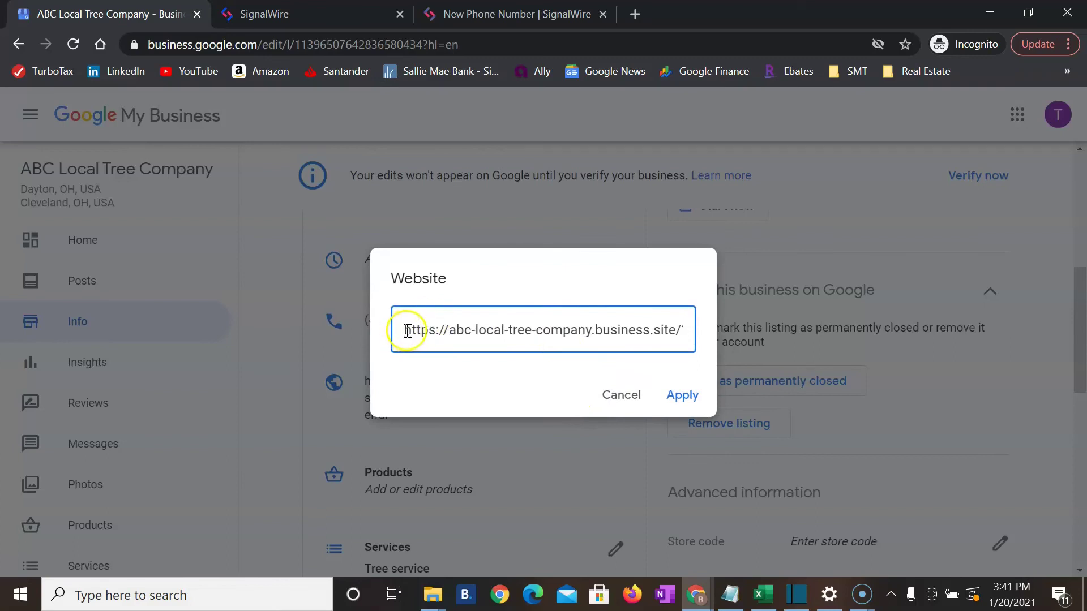
left_click_drag(407, 331, 692, 335)
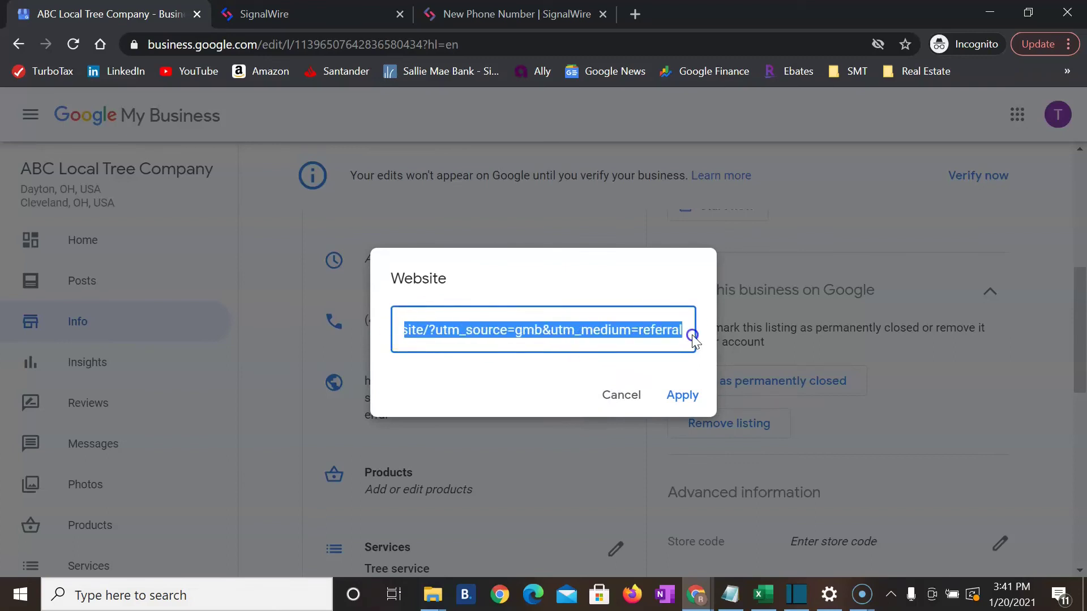
key("BackSpace")
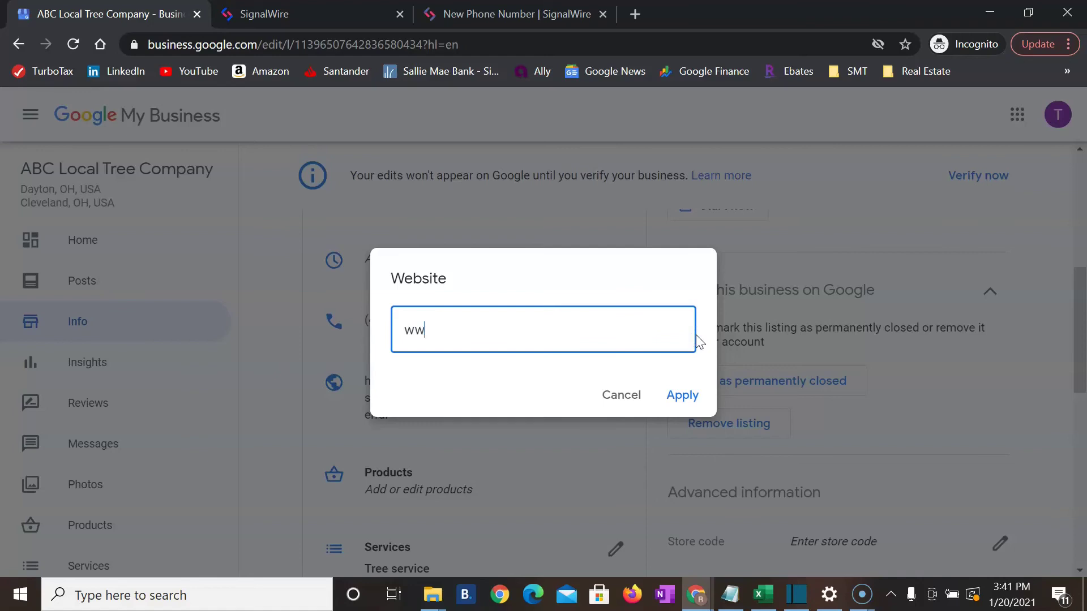
type("www.abctreecompany.com")
left_click(683, 395)
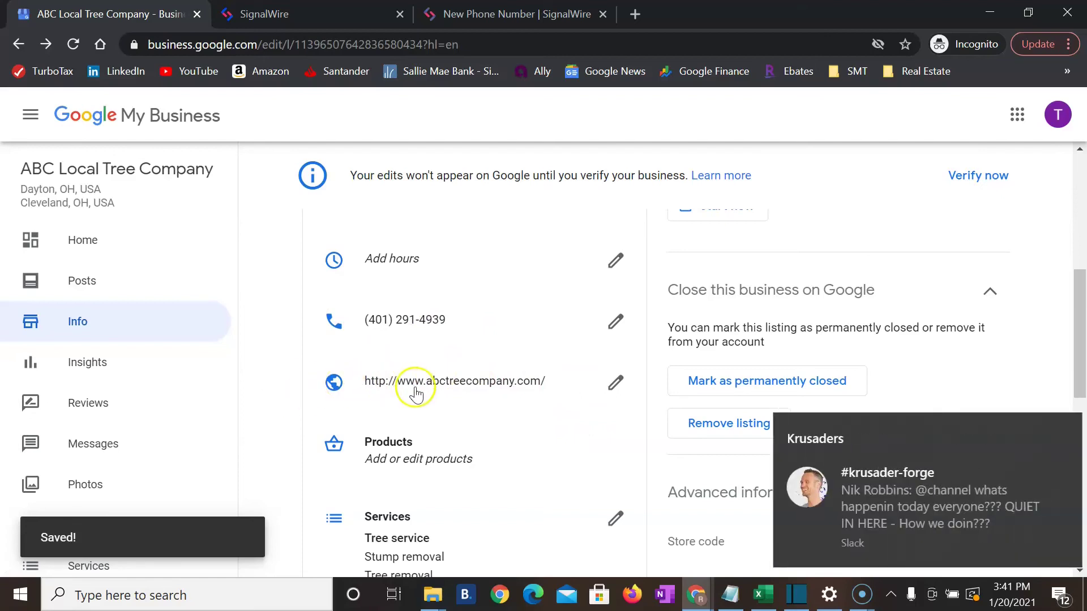
left_click(1059, 433)
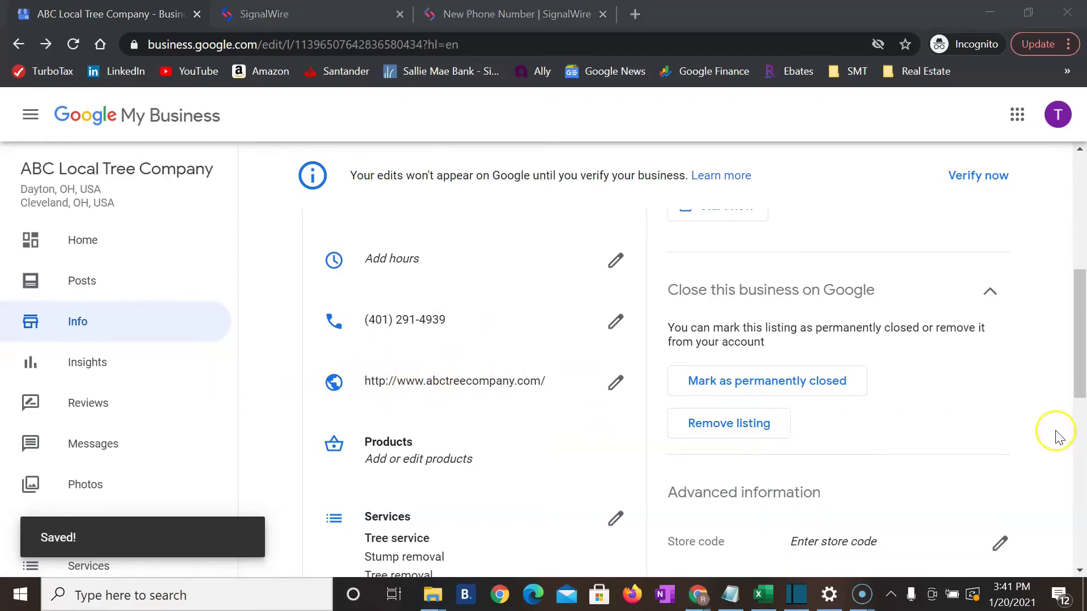
Step: Open the listing's website builder, get past the welcome message and look over the site preview
scroll(134, 418, "down", 1)
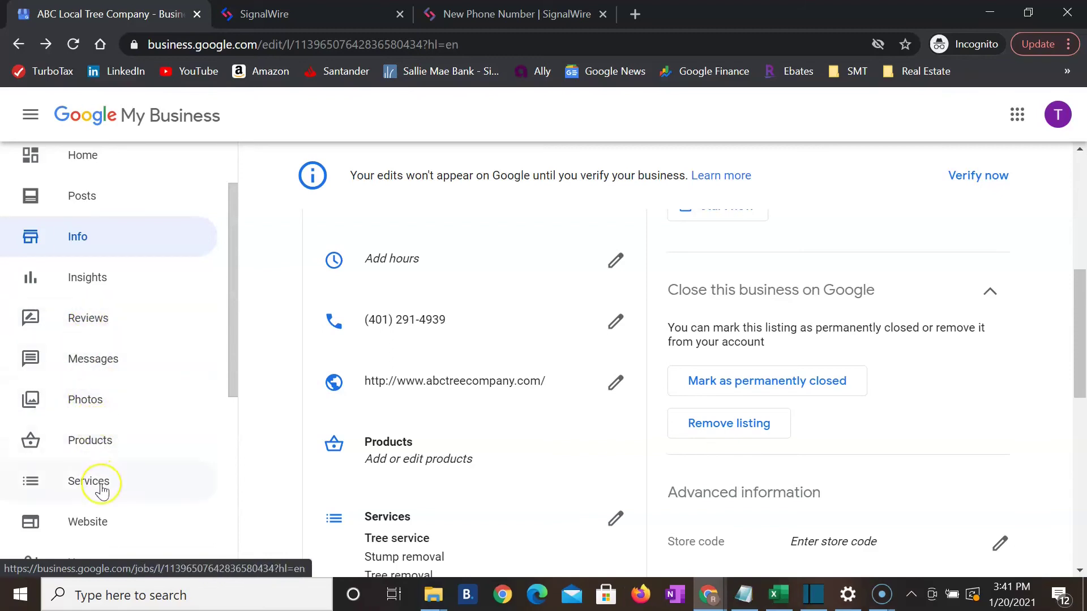
scroll(84, 475, "down", 2)
left_click(93, 437)
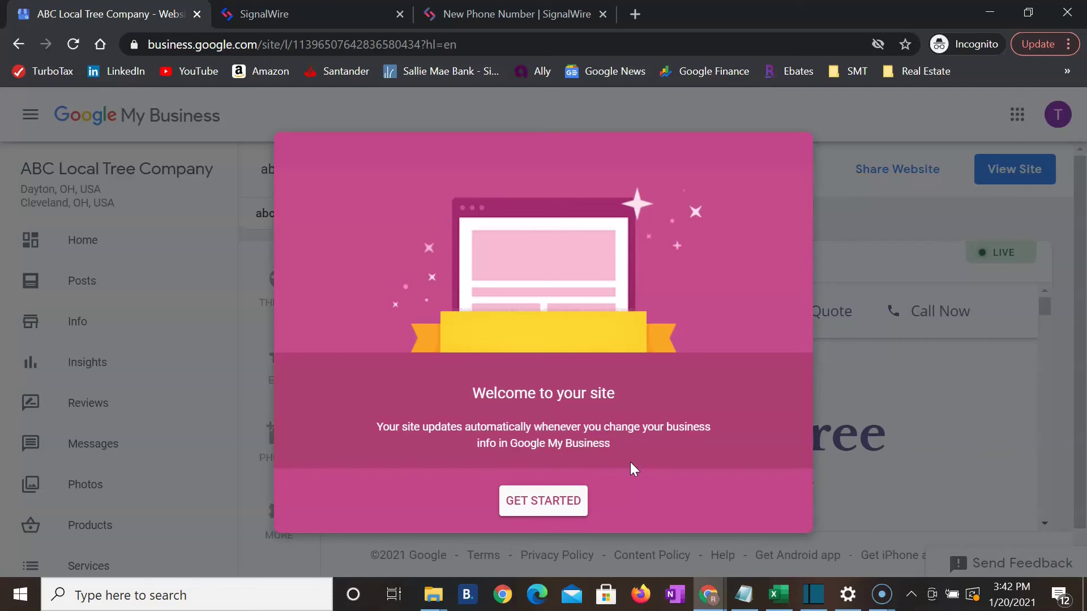
left_click(571, 500)
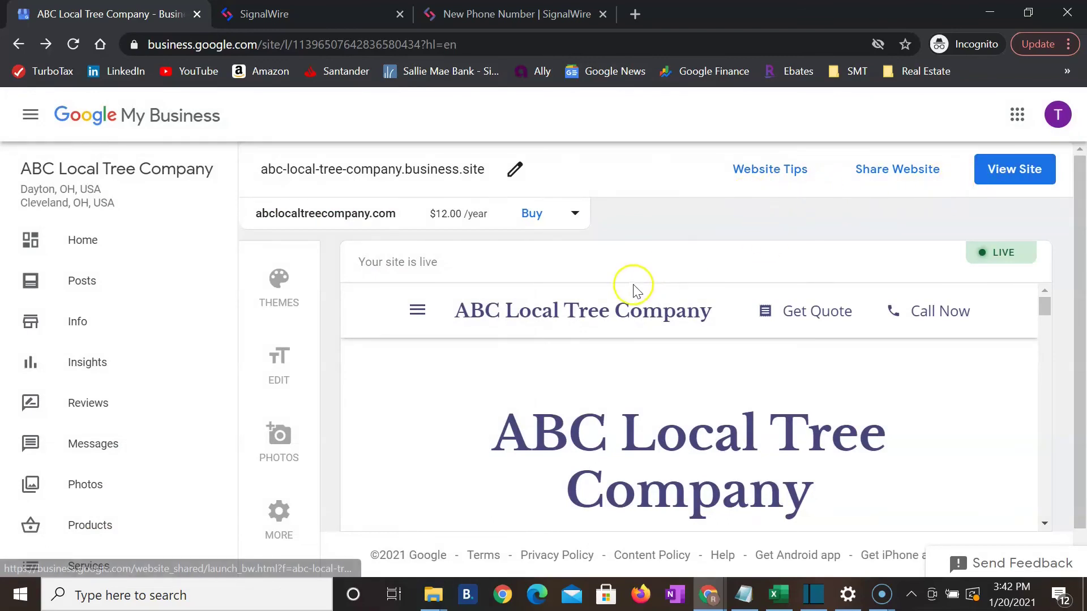
scroll(625, 291, "down", 3)
scroll(609, 292, "up", 3)
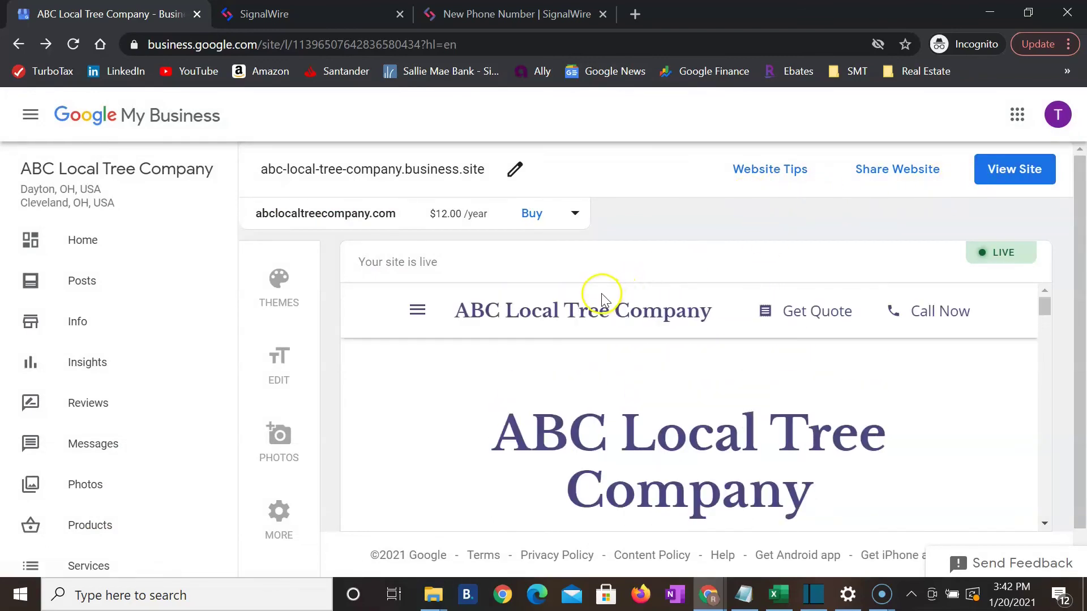
Step: Choose the Lagos theme for the business website and apply it
left_click(278, 365)
left_click(280, 286)
scroll(441, 327, "down", 2)
scroll(444, 332, "up", 2)
left_click(494, 346)
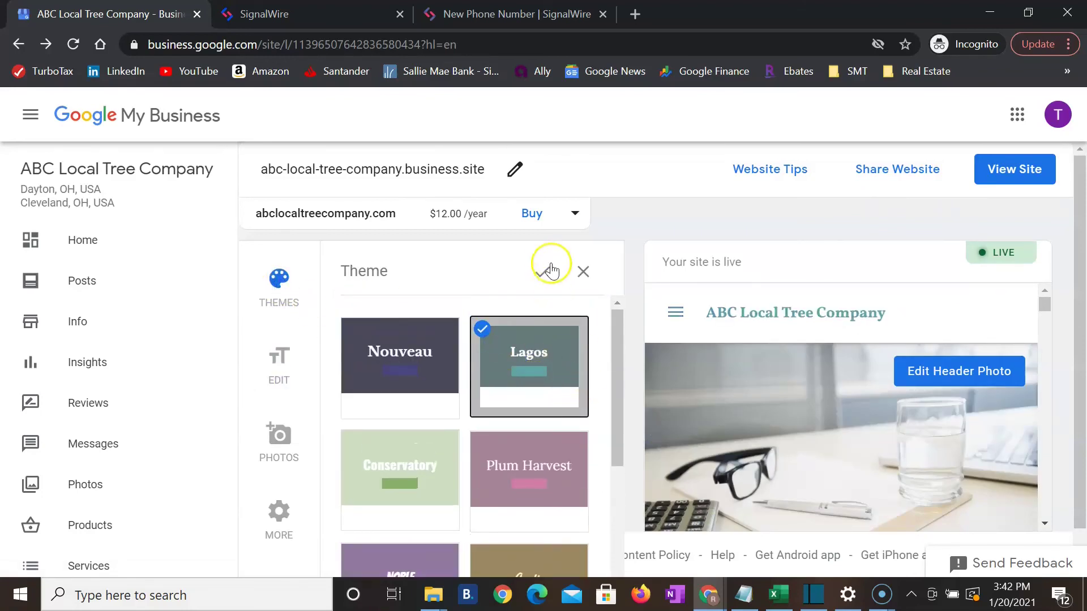
left_click(542, 272)
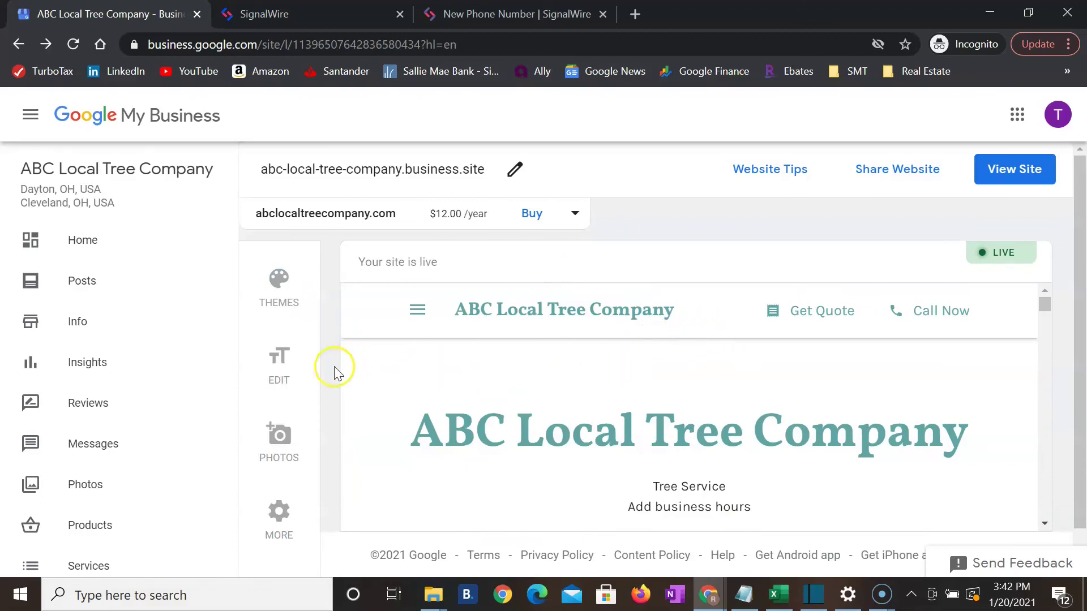
Step: Open the website's text and button settings, set the primary button to Call Now and check it in the preview
left_click(287, 371)
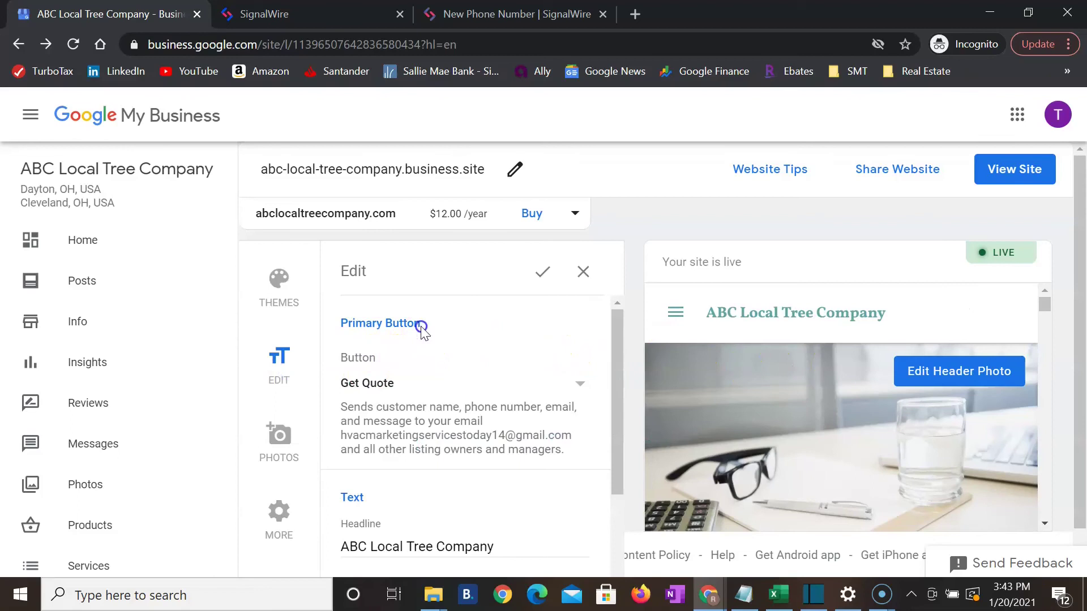
scroll(549, 343, "down", 2)
scroll(549, 342, "up", 2)
left_click(579, 383)
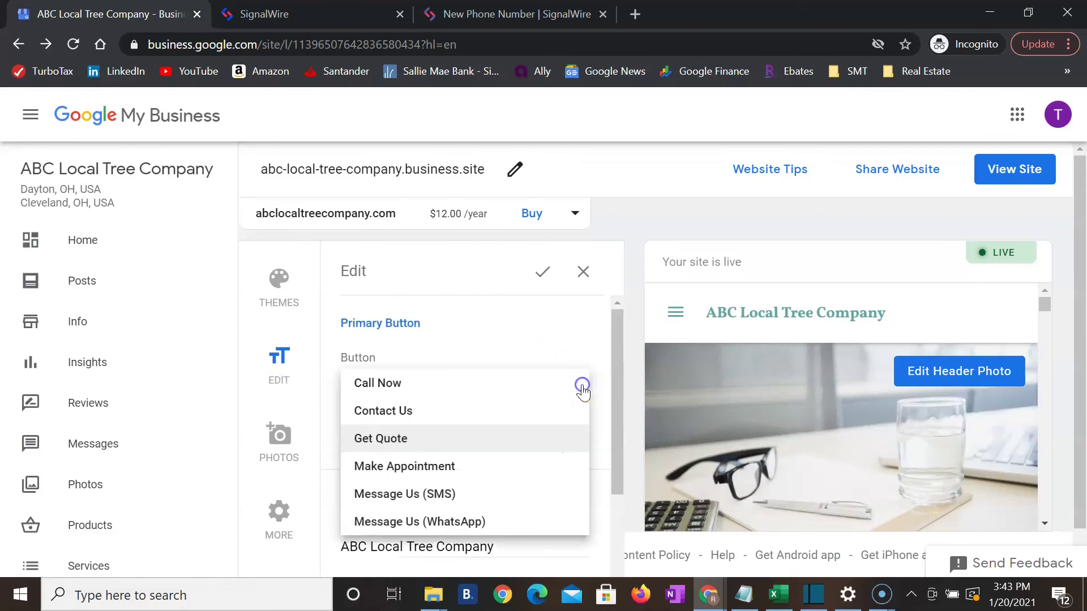
left_click(414, 386)
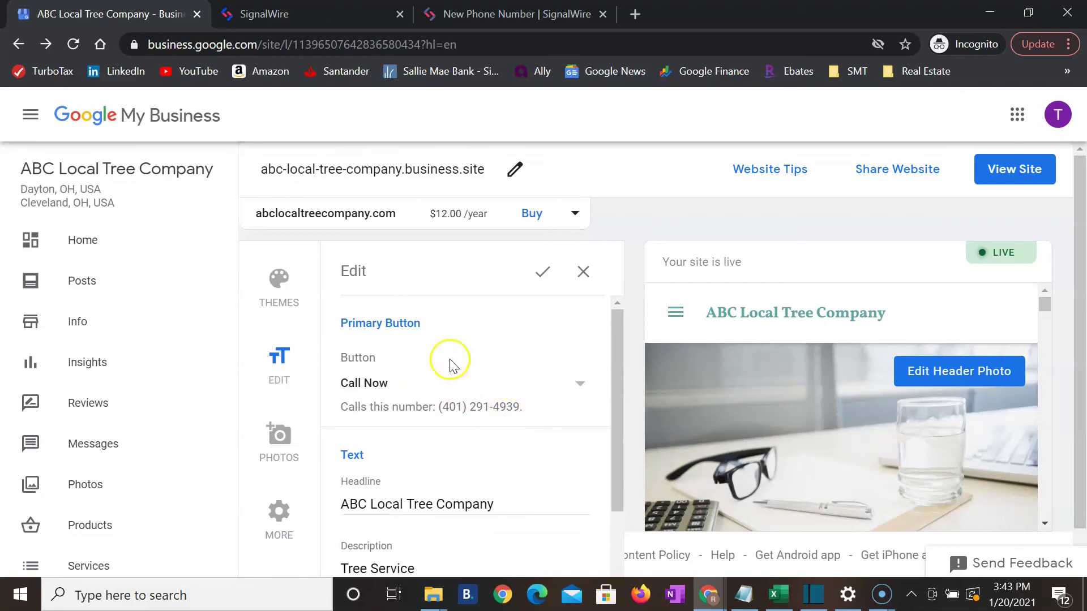
scroll(489, 404, "down", 1)
scroll(489, 404, "up", 1)
scroll(766, 412, "down", 5)
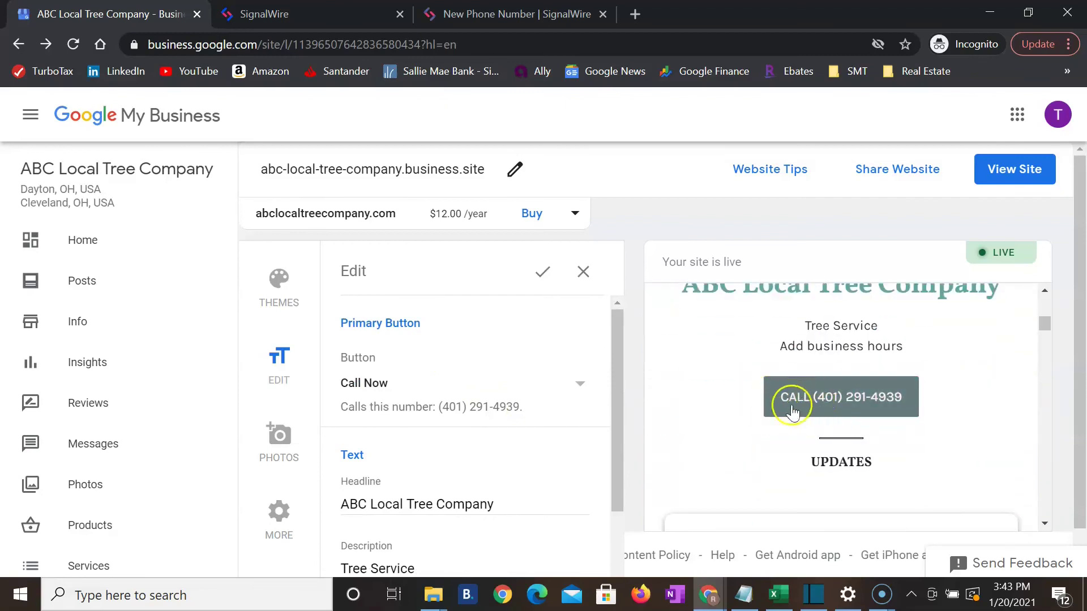
Step: Extend the website description to "Tree Service Business Delivering The Best Tree Services Around." and check it in the preview
scroll(521, 430, "down", 2)
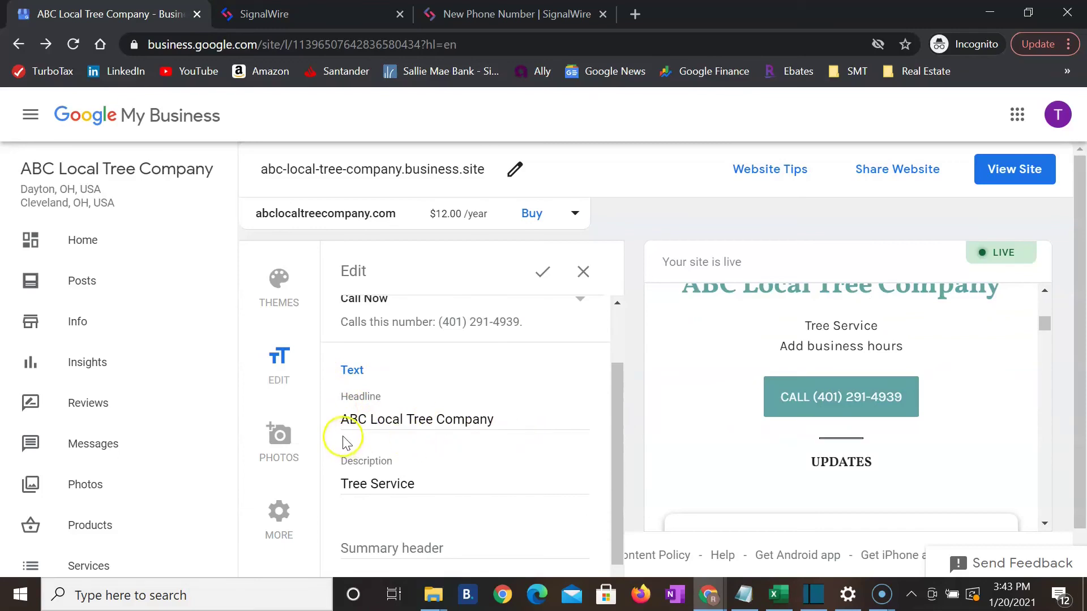
scroll(462, 424, "down", 1)
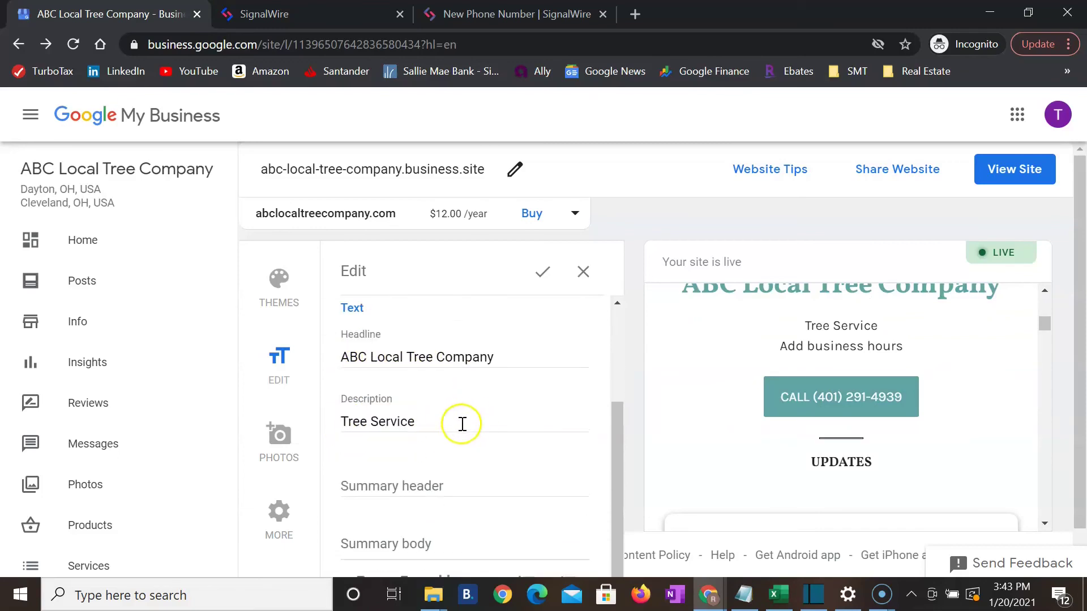
left_click(425, 422)
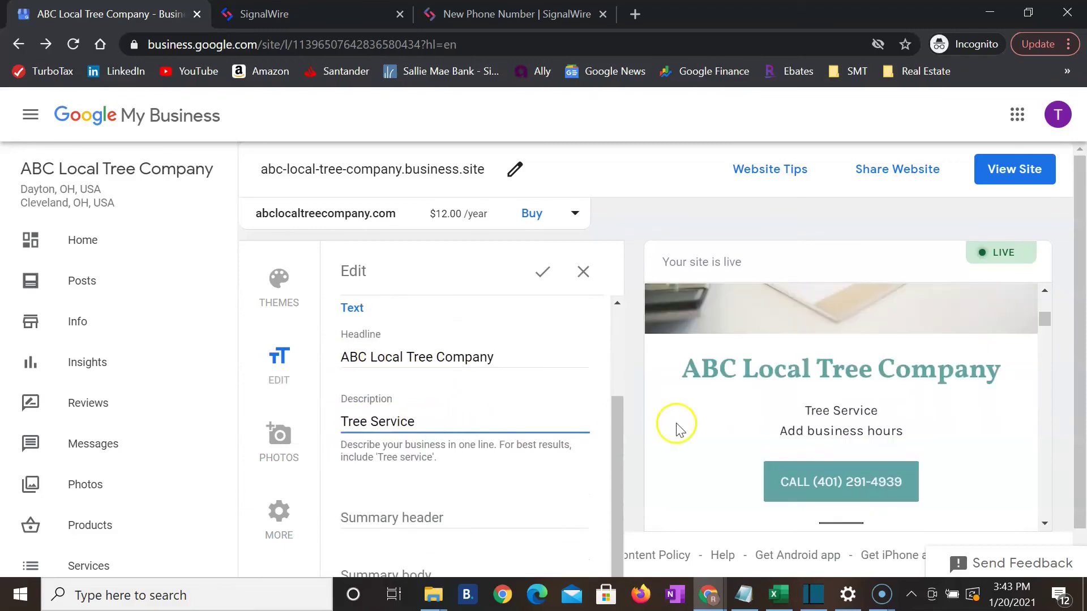
scroll(672, 424, "up", 3)
scroll(565, 435, "down", 1)
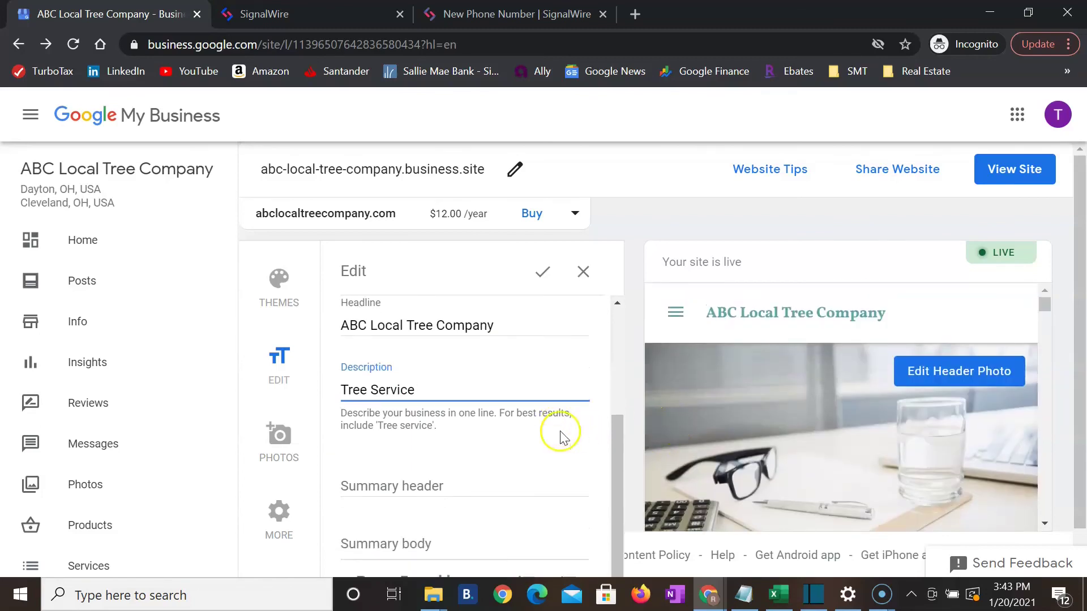
type("Busines")
type("s Provide")
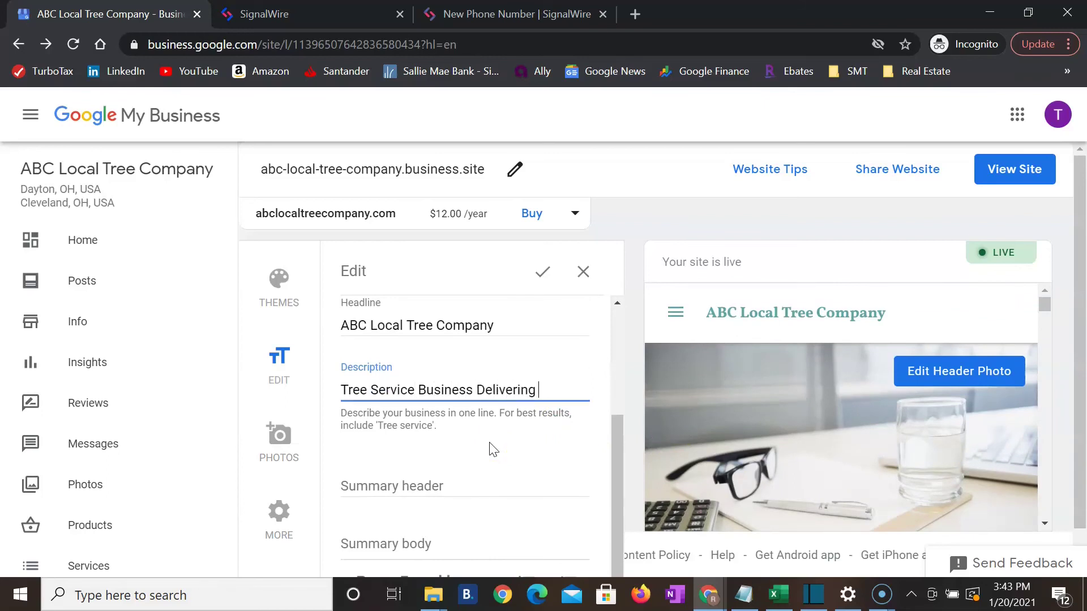
type(" Best Tre")
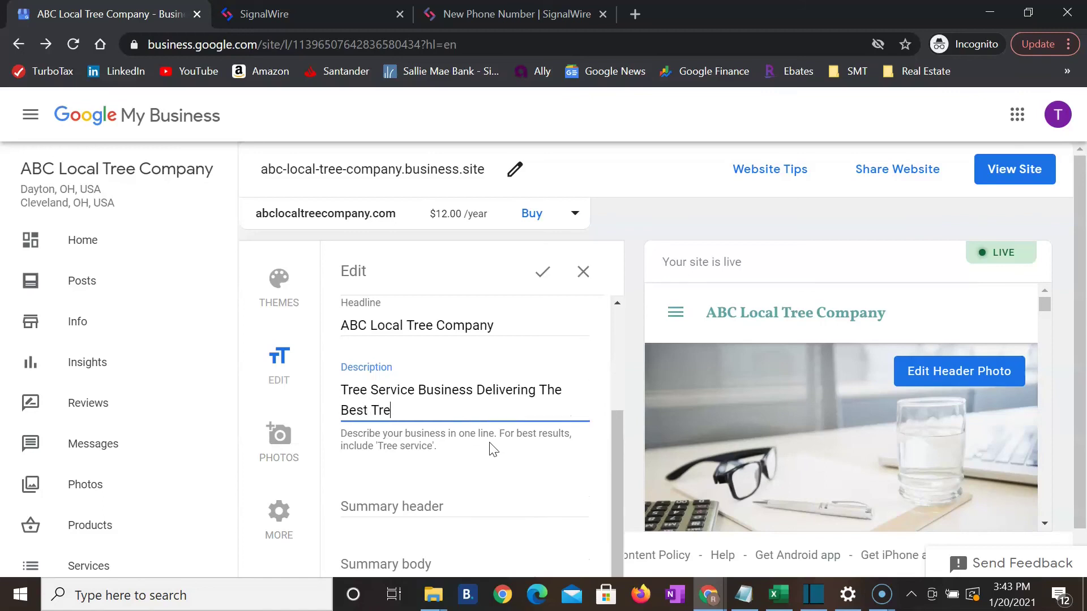
type("e Services Around.")
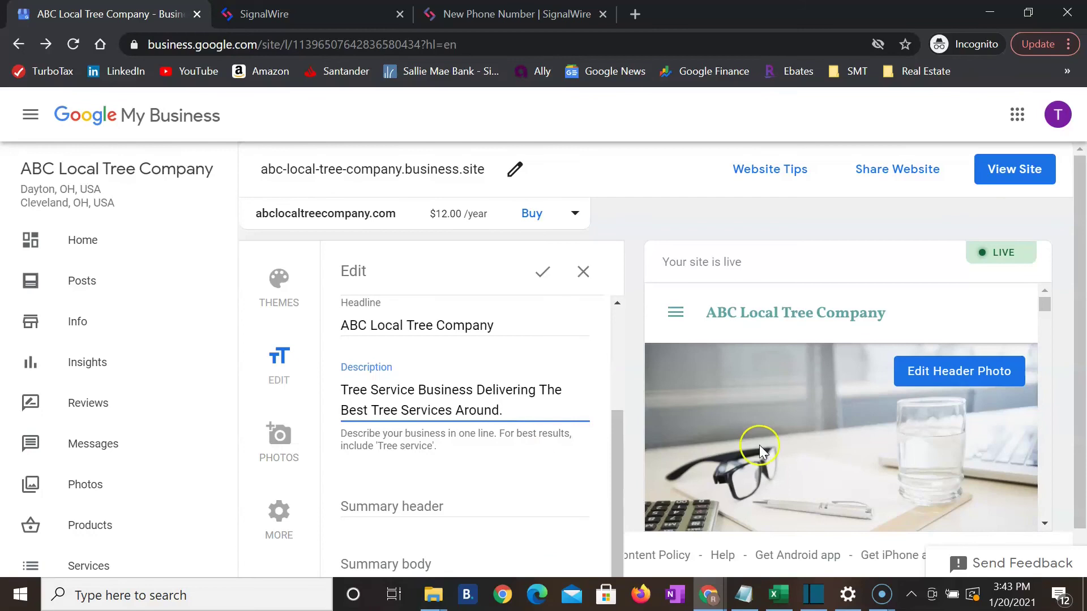
scroll(759, 445, "down", 3)
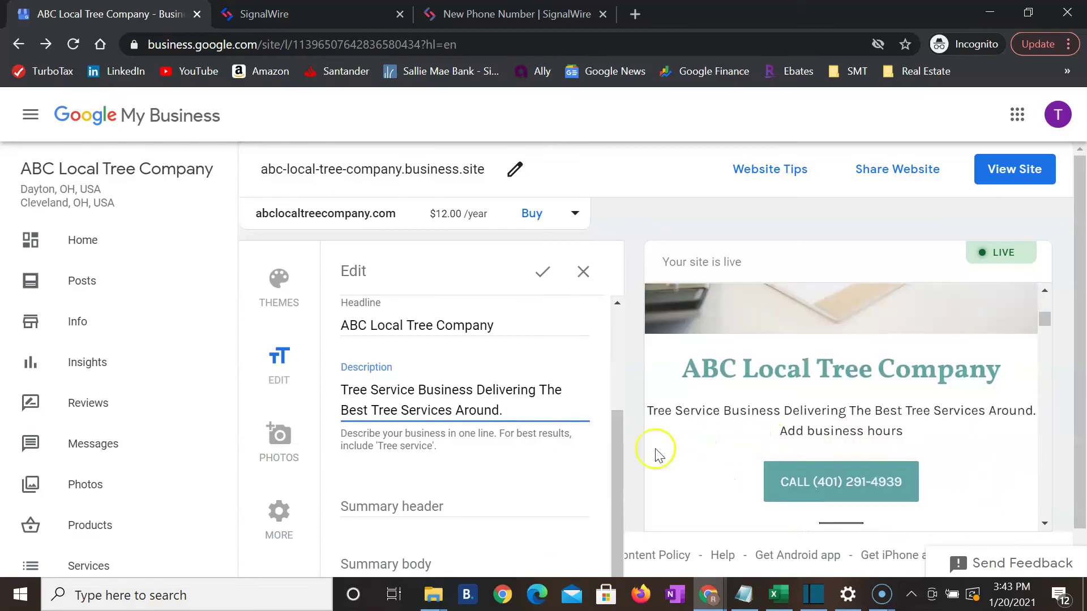
Step: Enter "High Quality Tree Services" as the website's summary header and go to the empty summary body field
scroll(456, 449, "down", 1)
left_click(445, 482)
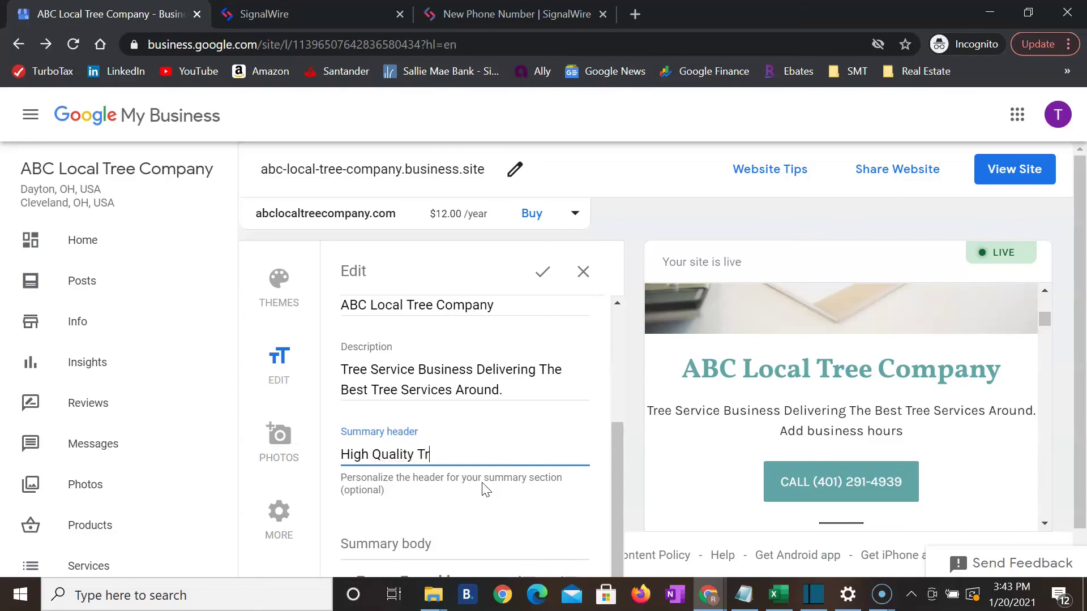
type("ervi")
scroll(538, 447, "down", 1)
left_click(487, 505)
scroll(774, 422, "down", 1)
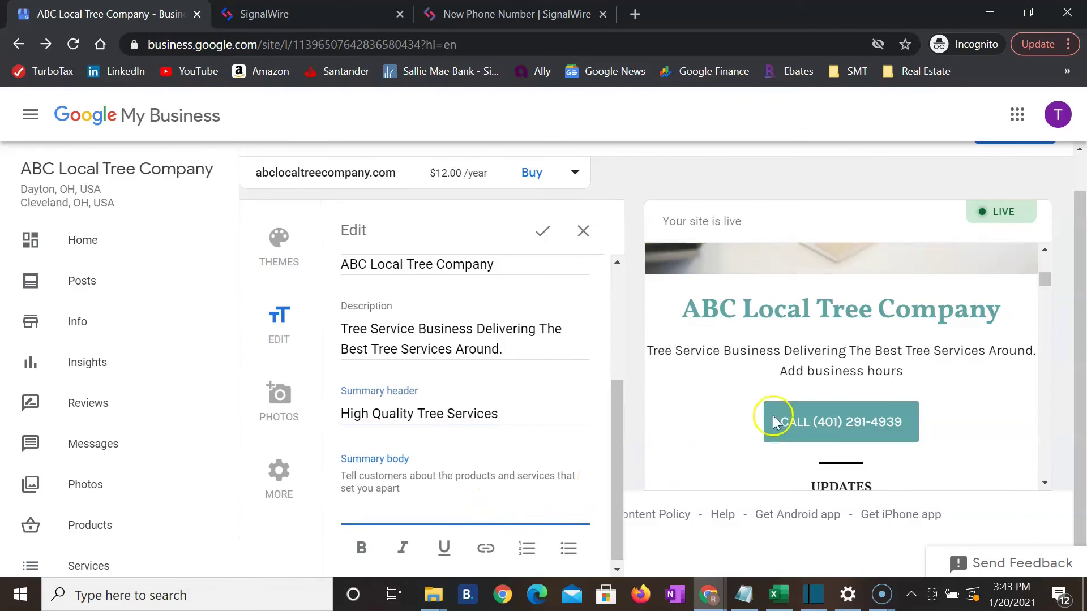
Step: Look further down the site preview, then save the website text edits while opening the gallery image upload
scroll(774, 421, "down", 5)
scroll(515, 451, "down", 1)
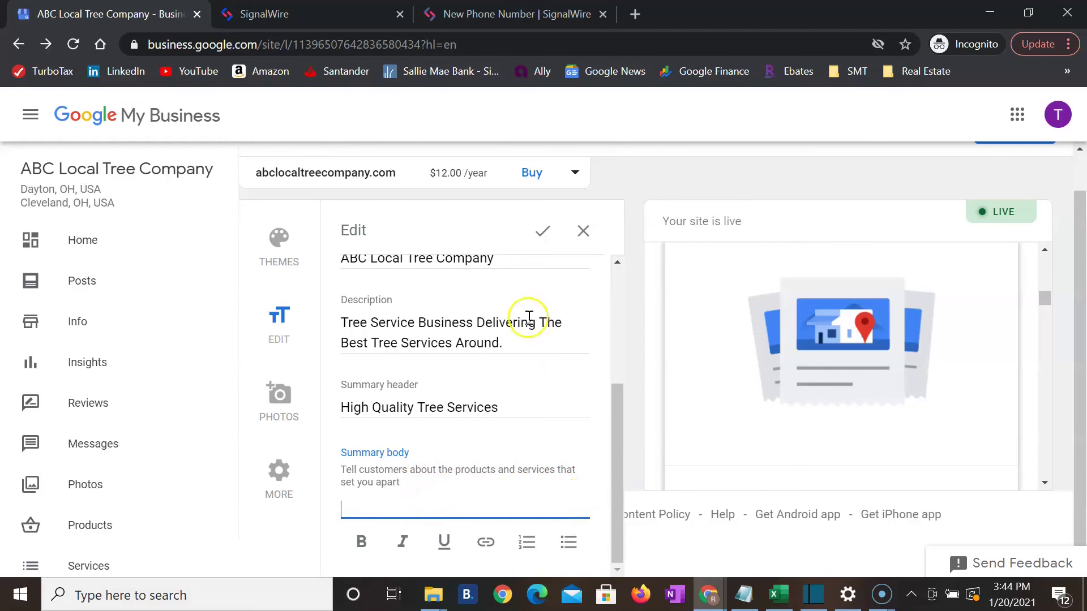
left_click(279, 396)
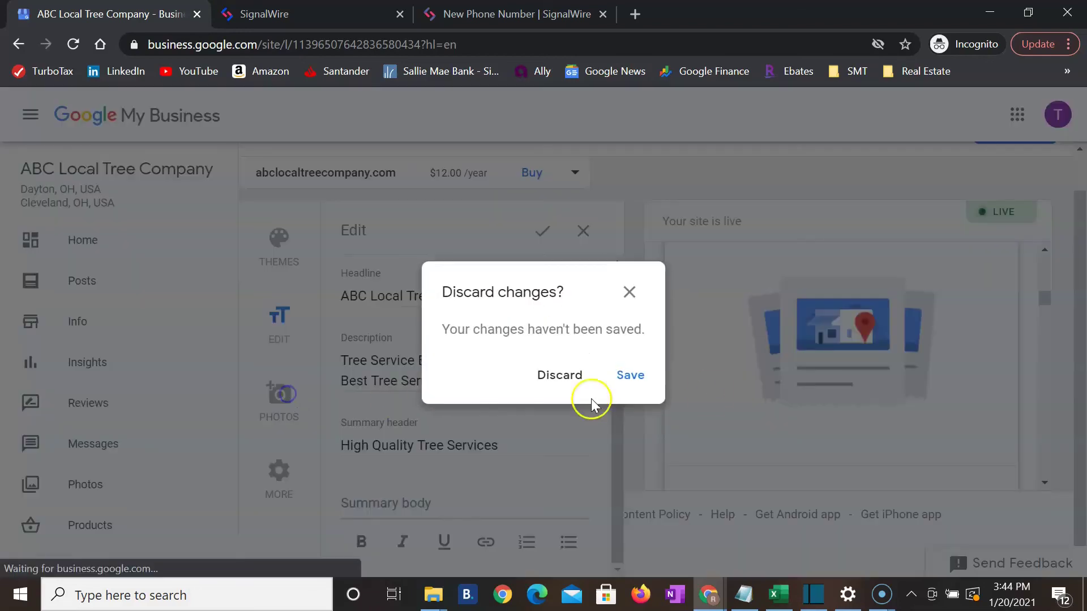
left_click(644, 376)
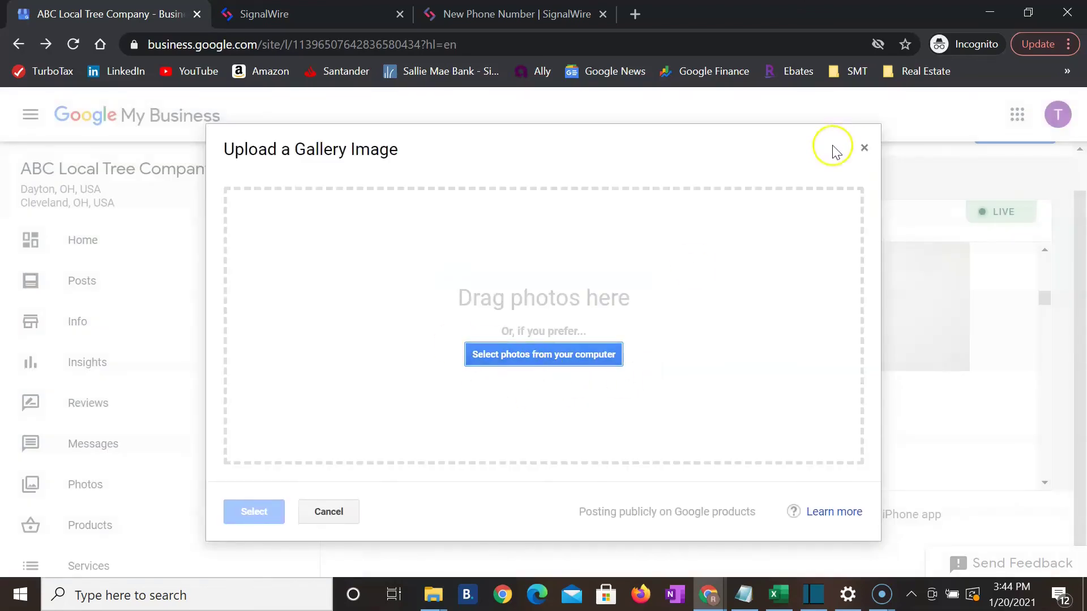
Step: Dismiss the gallery image upload, then view the header photo's upload dialog and close it without choosing a photo
left_click(864, 148)
scroll(731, 353, "up", 4)
scroll(734, 357, "down", 7)
scroll(687, 412, "up", 6)
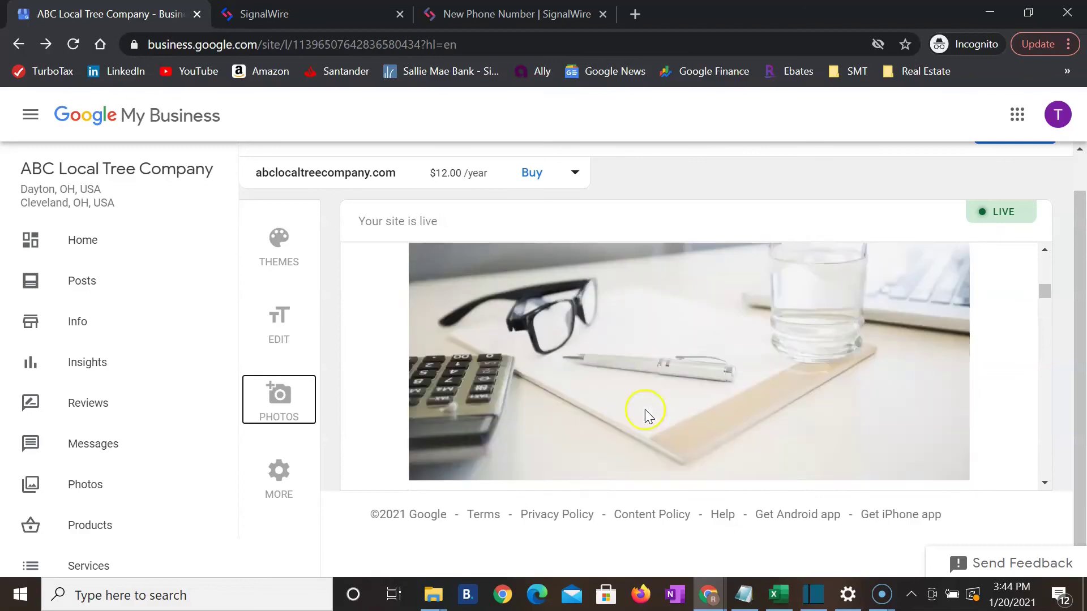
scroll(685, 405, "down", 2)
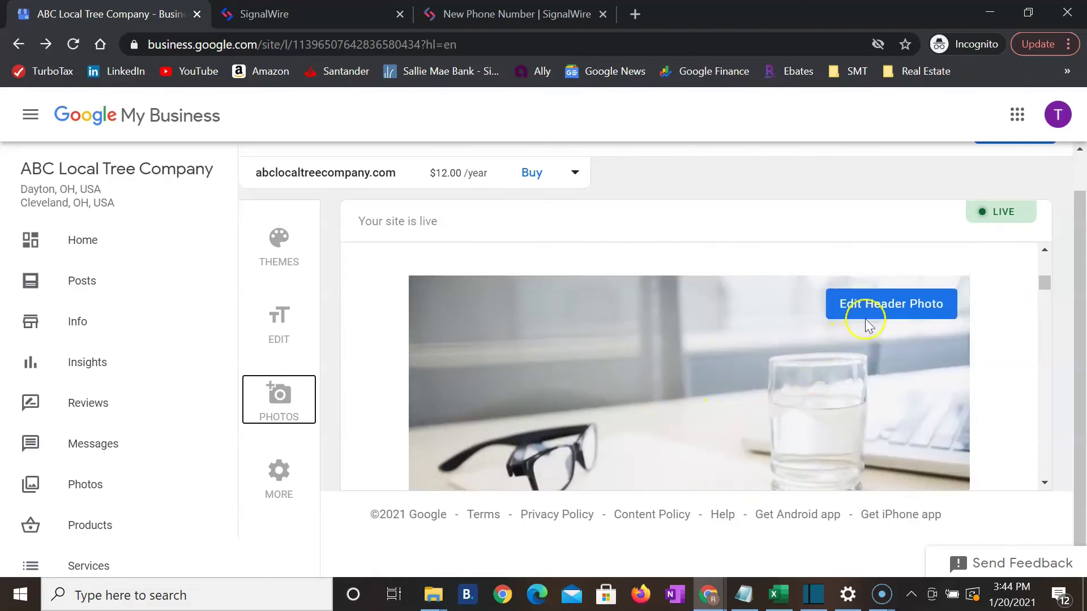
left_click(868, 326)
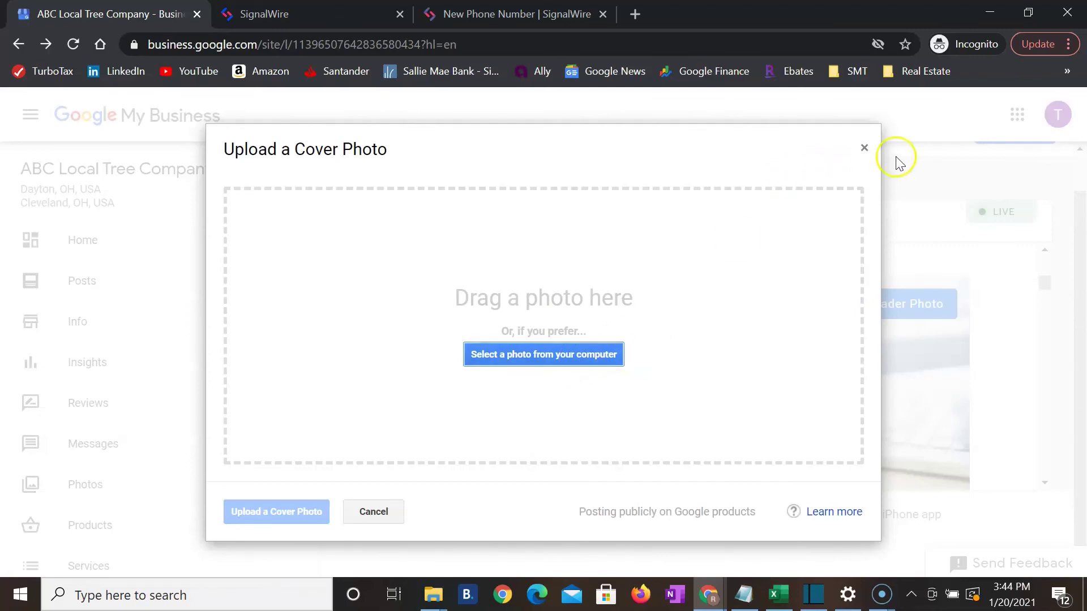
left_click(864, 150)
Step: Review the site preview from the header photo up to the business title, description and call button
scroll(718, 314, "down", 3)
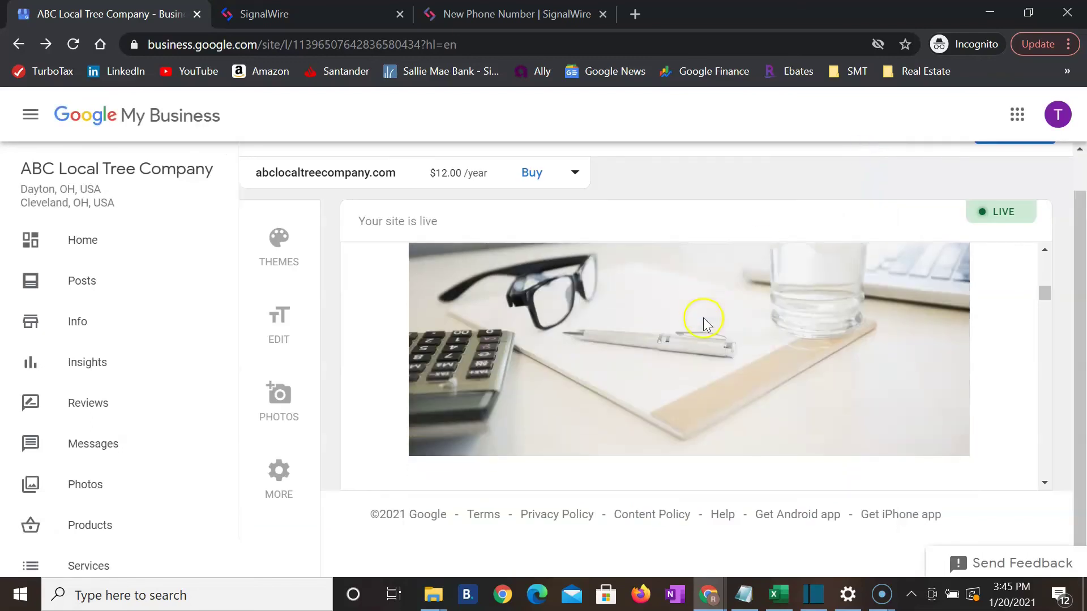
scroll(691, 340, "up", 5)
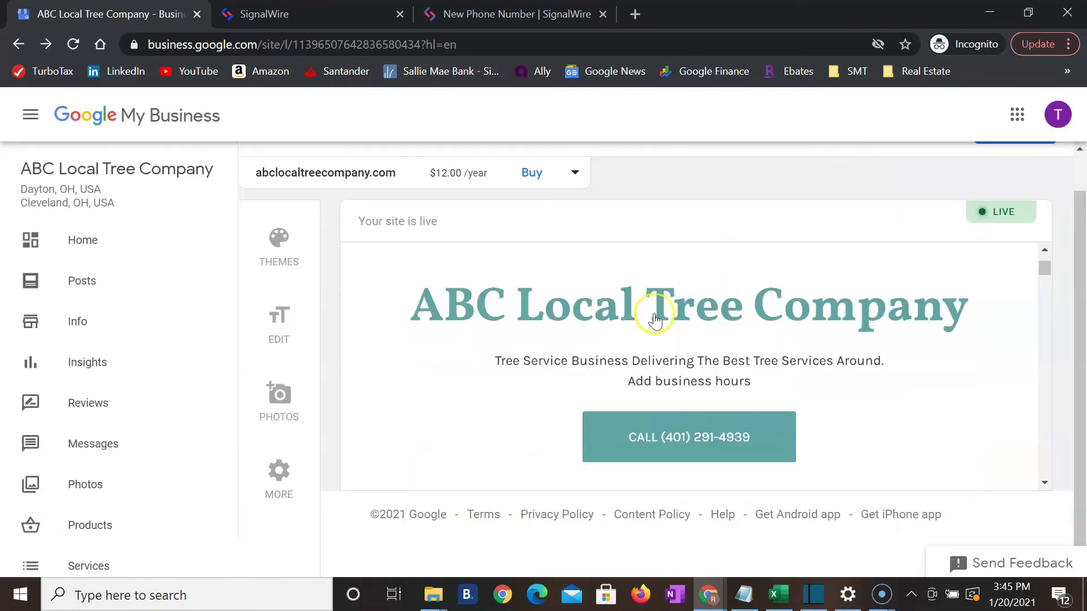
scroll(668, 334, "down", 3)
scroll(670, 353, "up", 3)
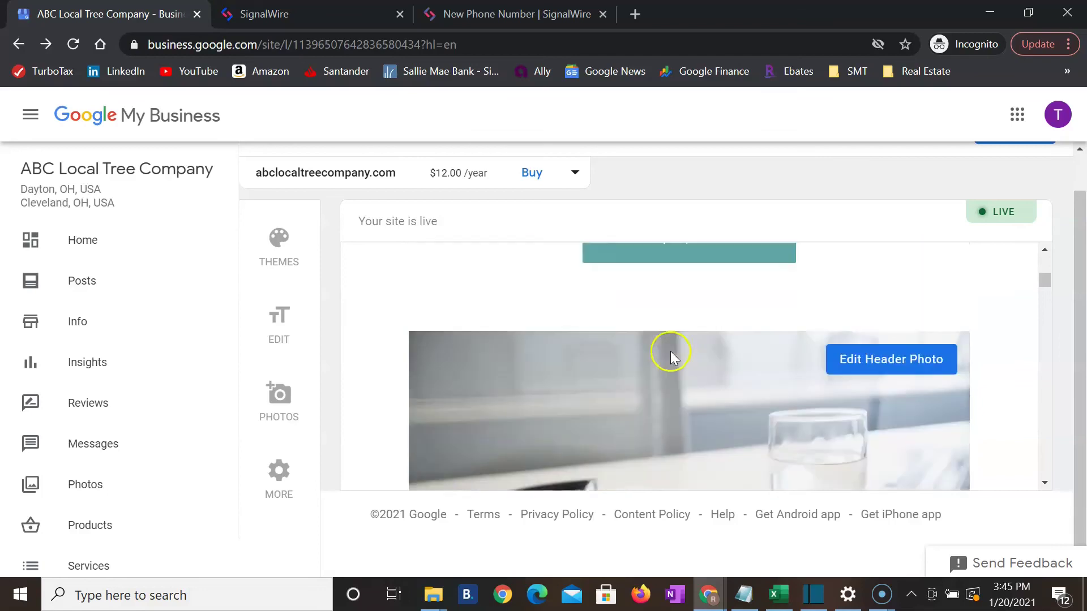
scroll(528, 357, "down", 4)
scroll(509, 362, "up", 6)
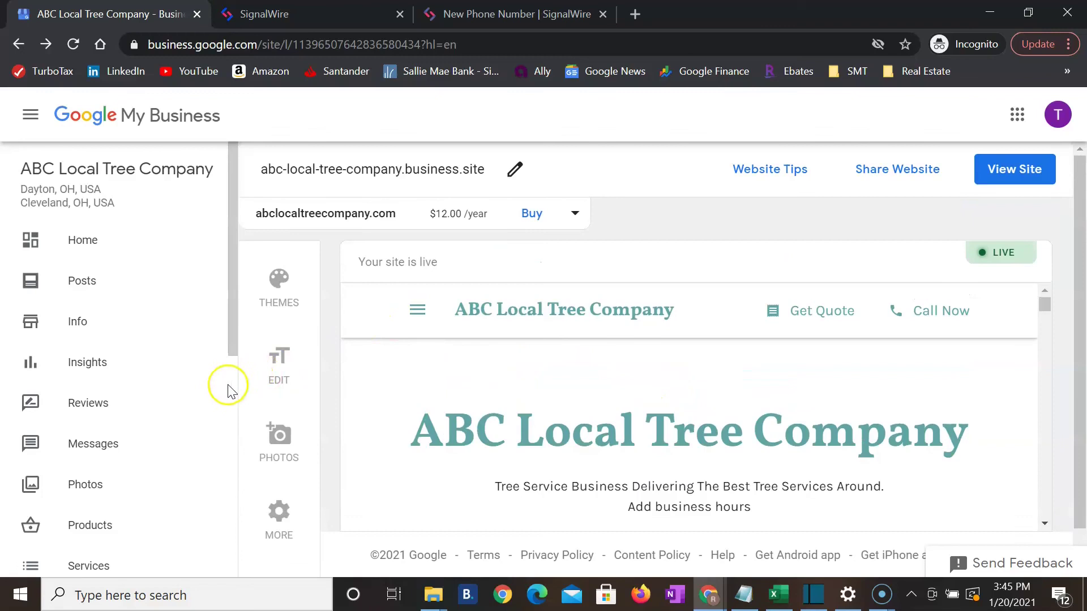
Step: Look over the remaining management sections, then return to the business's Home dashboard and get past the welcome message
scroll(223, 396, "down", 6)
scroll(193, 442, "down", 2)
scroll(192, 447, "up", 3)
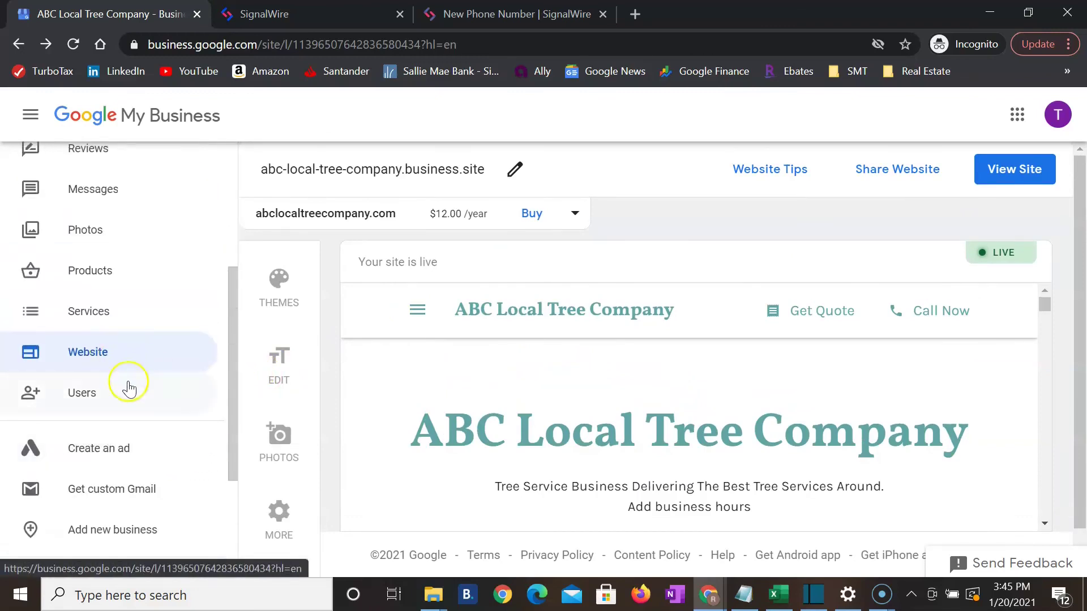
scroll(192, 402, "up", 5)
left_click(147, 249)
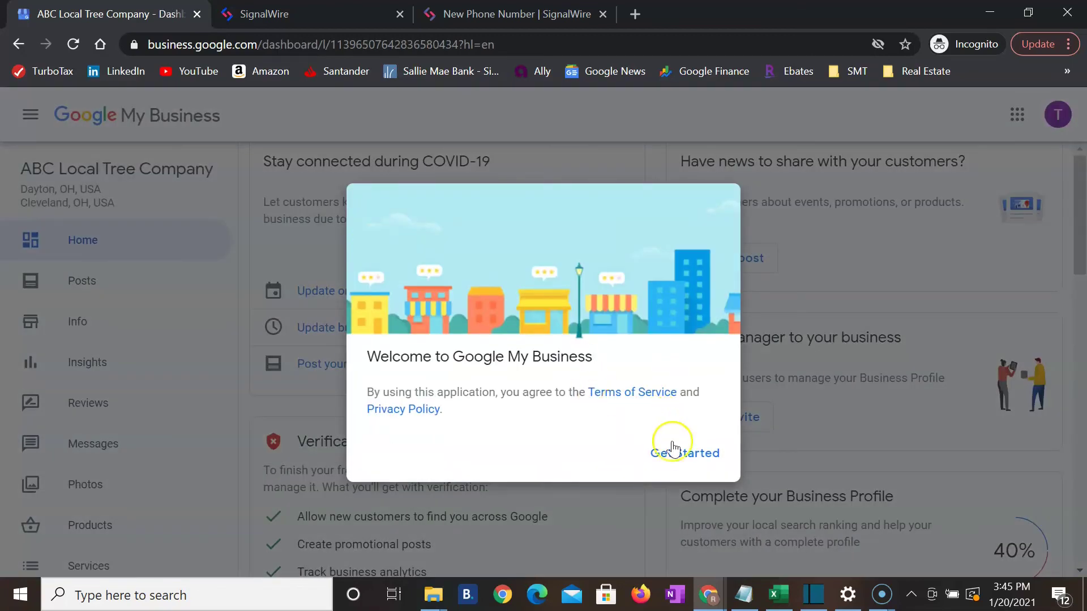
left_click(676, 451)
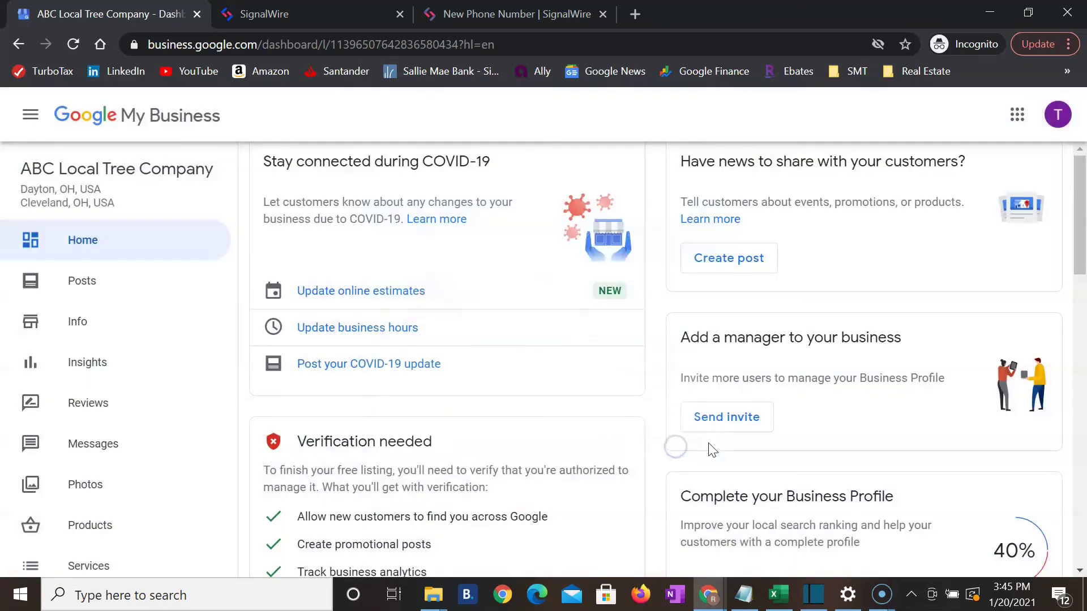